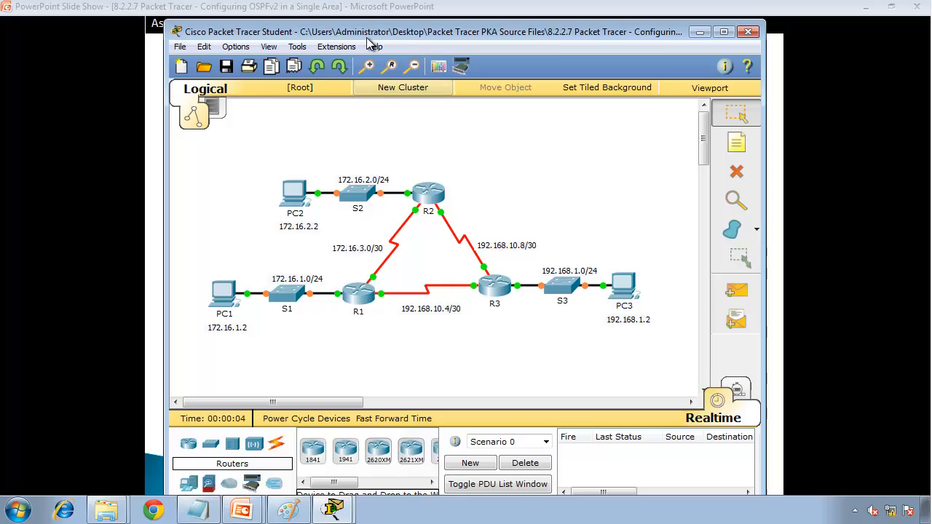
Arrange the topology window and the activity instructions side by side to read the OSPF requirements.
left_click_drag(366, 37, 931, 66)
left_click_drag(429, 177, 0, 174)
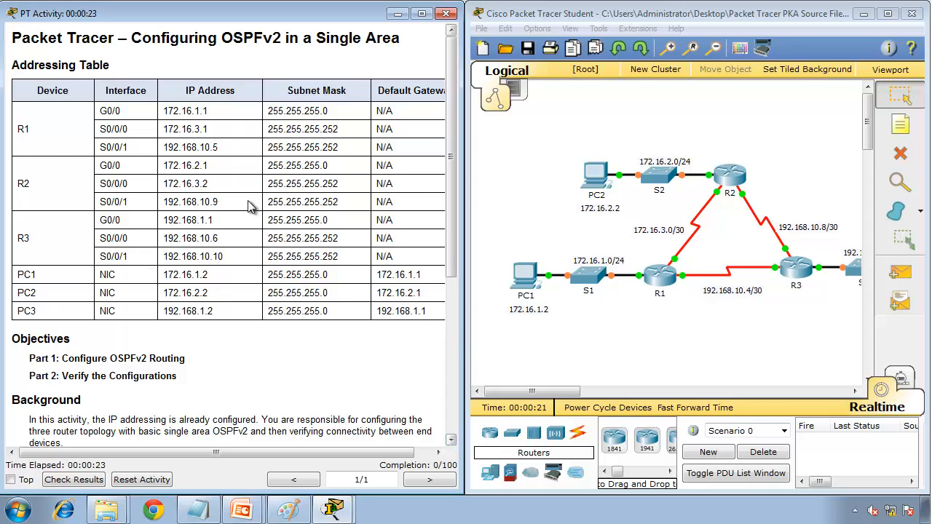
left_click(451, 440)
left_click(451, 439)
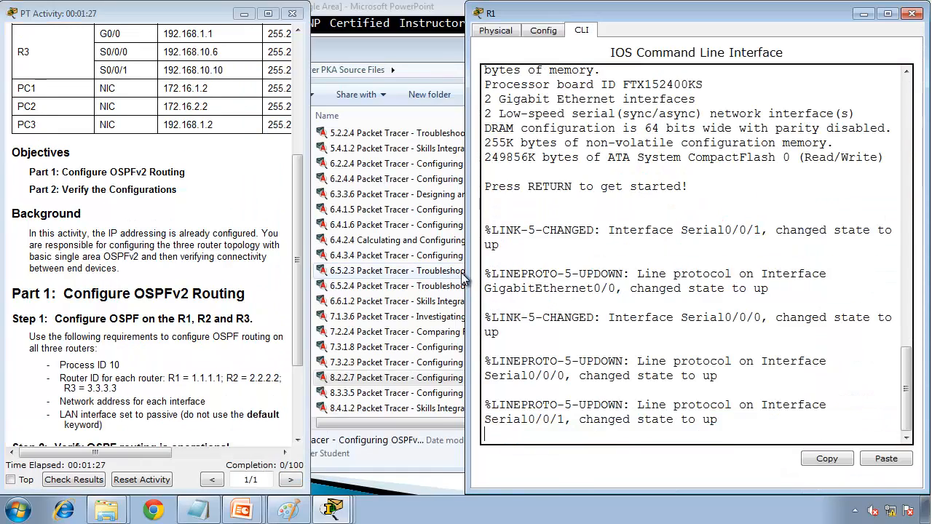
Widen R1's console window to meet the instructions and enter privileged EXEC mode.
left_click_drag(466, 276, 311, 292)
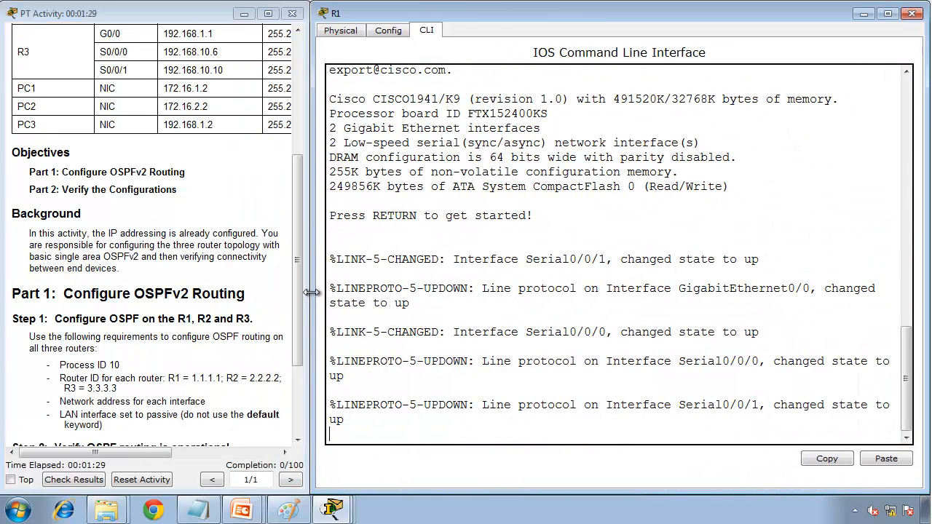
left_click(443, 345)
key("Return")
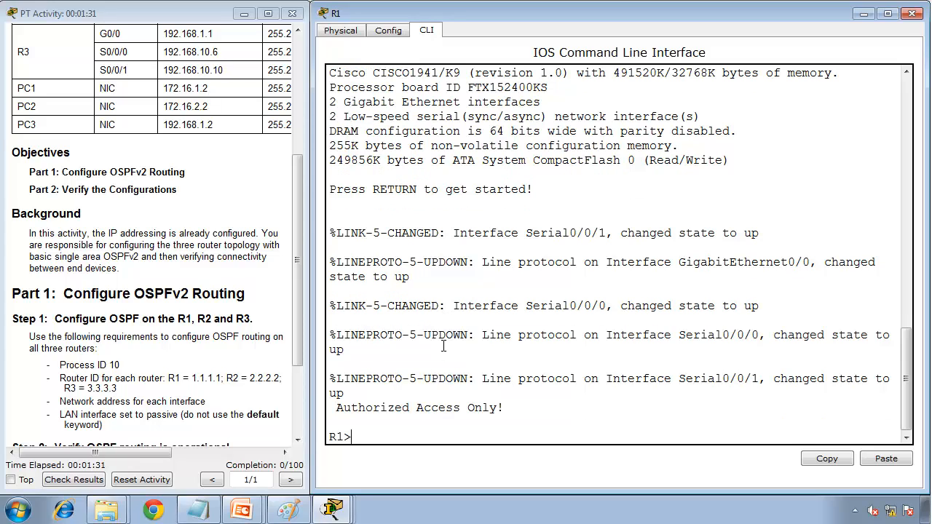
type("enable")
key("Return")
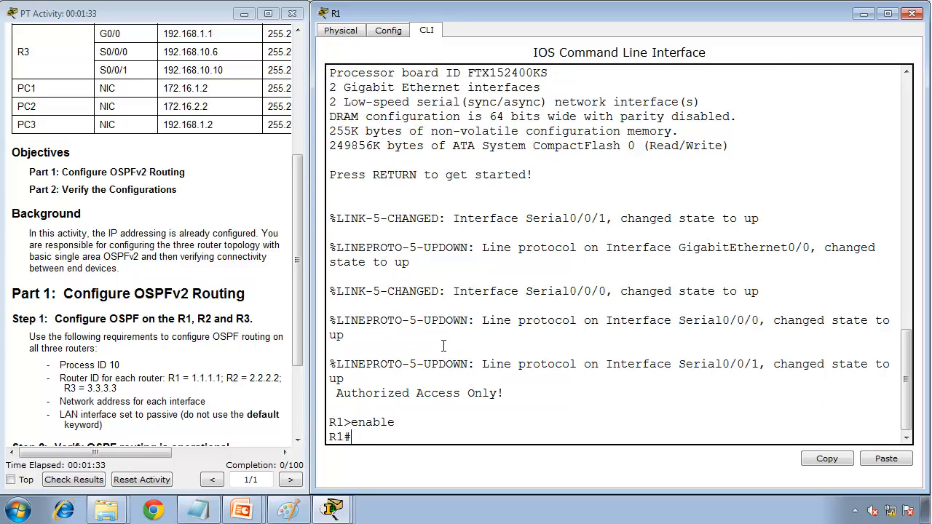
Enter global configuration mode on R1 with configure terminal.
type("configure trer")
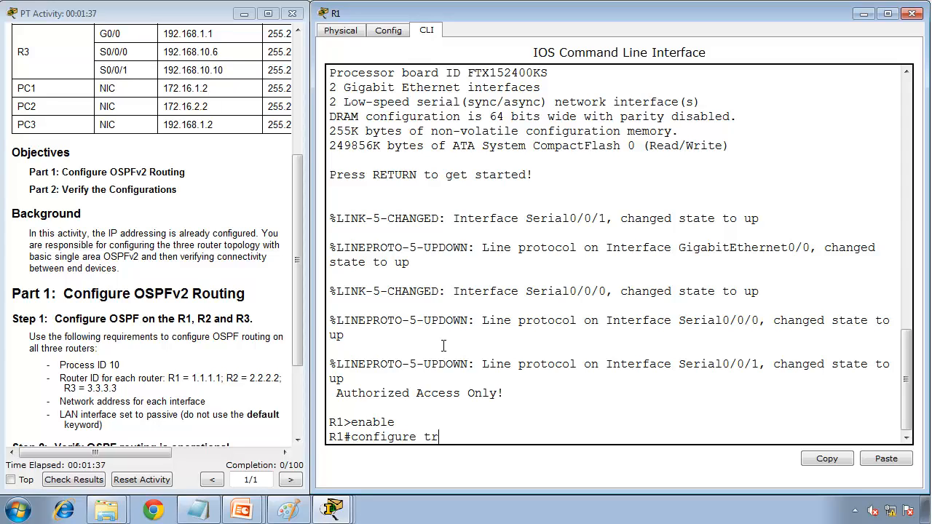
key("BackSpace")
key("BackSpace")
key("BackSpace")
type("erminal")
key("Return")
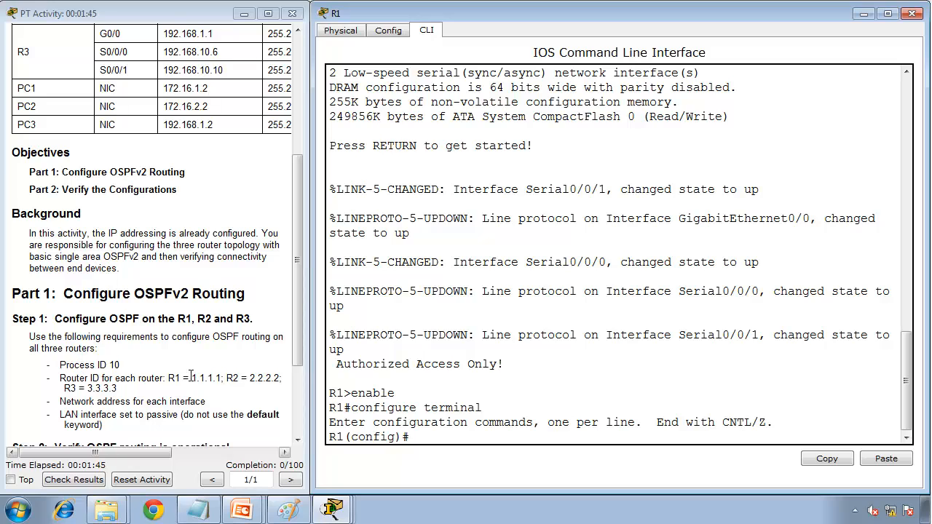
Start OSPF routing on R1 with process ID 10.
type("router ospf 10")
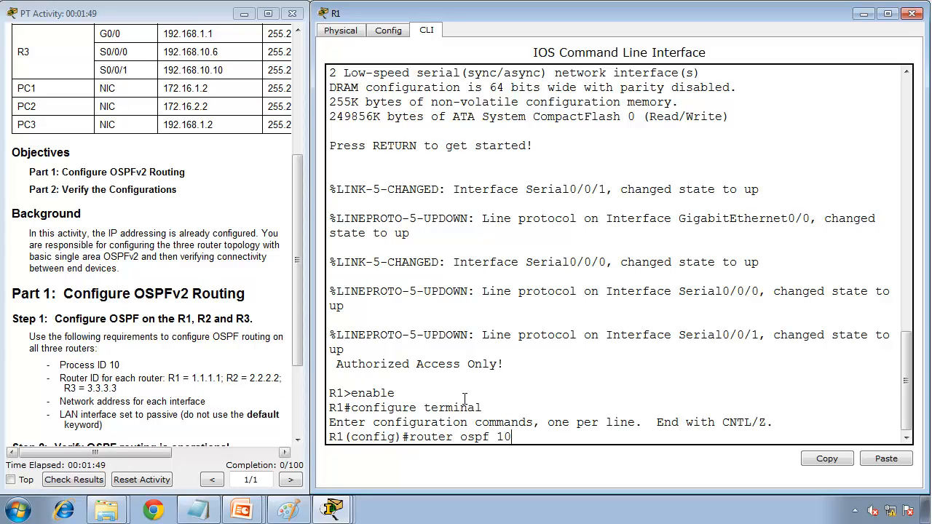
double_click(505, 441)
left_click(532, 442)
key("Return")
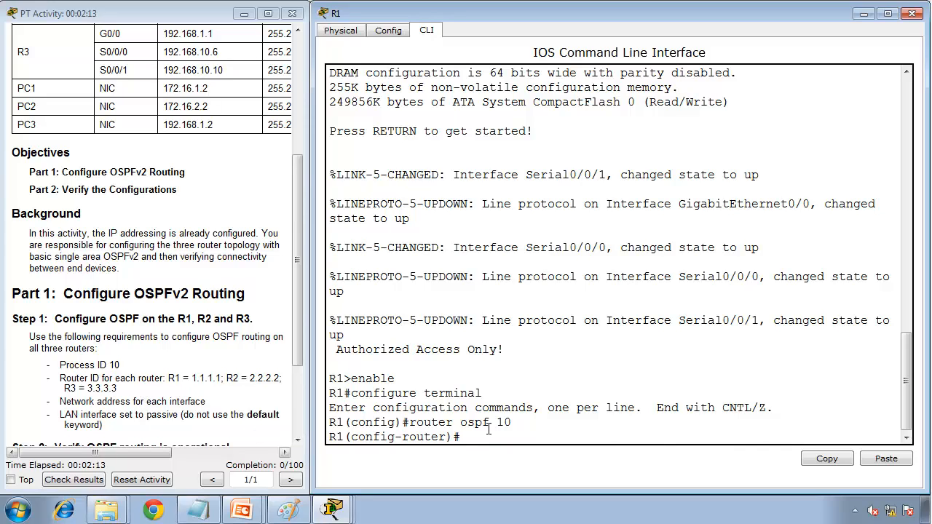
Write the router-id command with the value 1.1.1.1 at R1's OSPF prompt.
type("router-id 1.1.1.1")
left_click_drag(586, 437, 532, 437)
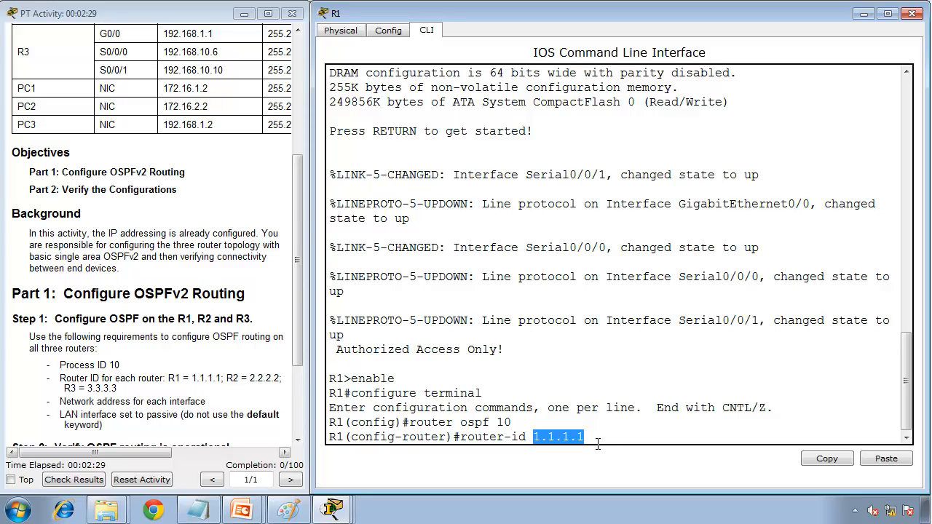
left_click(597, 441)
Try 255.255.255.255 as the router ID value in the unsubmitted command and clear it again.
key("BackSpace")
key("BackSpace")
key("BackSpace")
key("BackSpace")
key("BackSpace")
key("BackSpace")
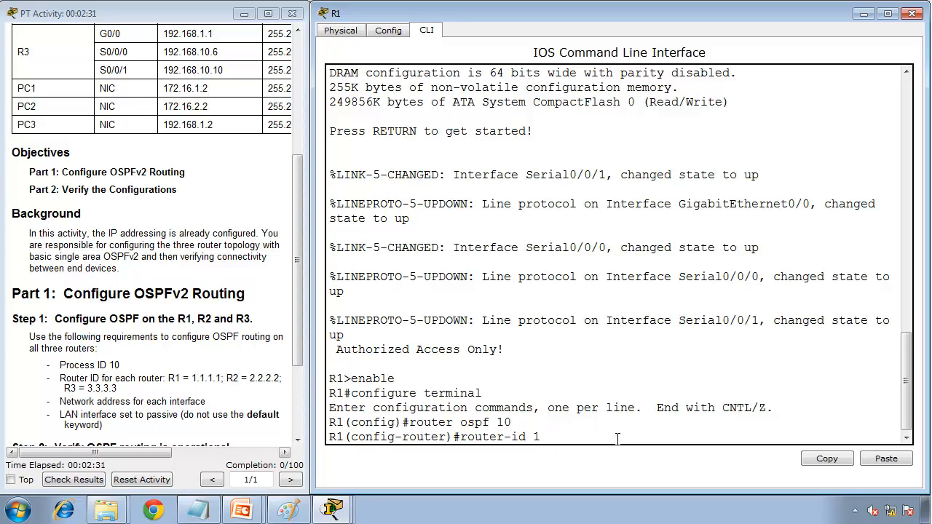
key("BackSpace")
key("BackSpace")
type("255.255.255.255")
key("BackSpace")
key("BackSpace")
key("BackSpace")
key("BackSpace")
key("BackSpace")
key("BackSpace")
key("BackSpace")
key("BackSpace")
key("BackSpace")
key("BackSpace")
key("BackSpace")
key("BackSpace")
key("BackSpace")
key("BackSpace")
key("BackSpace")
Complete the router ID as 1.1.1.1 and apply it to R1's OSPF process.
type("1.1.1.1")
key("Return")
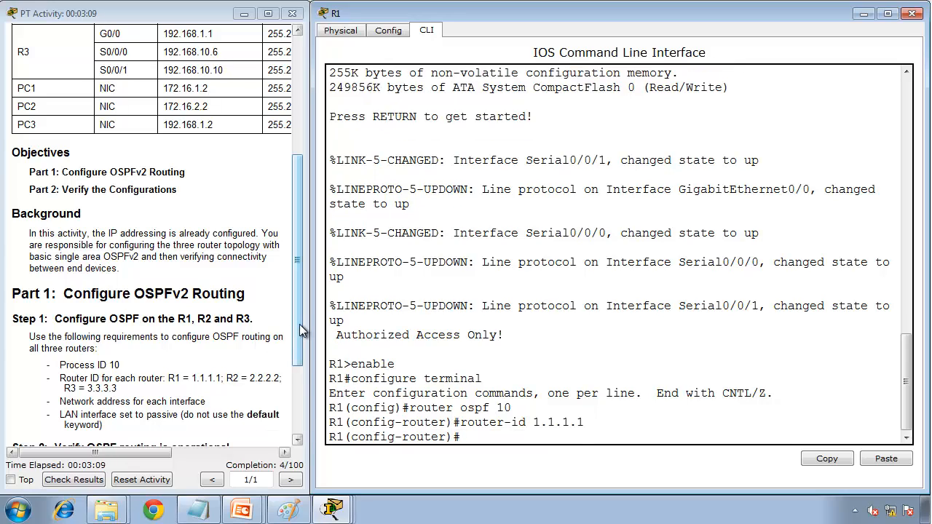
Bring up the addressing table, widen the instructions window to show the subnet masks, and return to R1's console.
left_click_drag(302, 331, 309, 203)
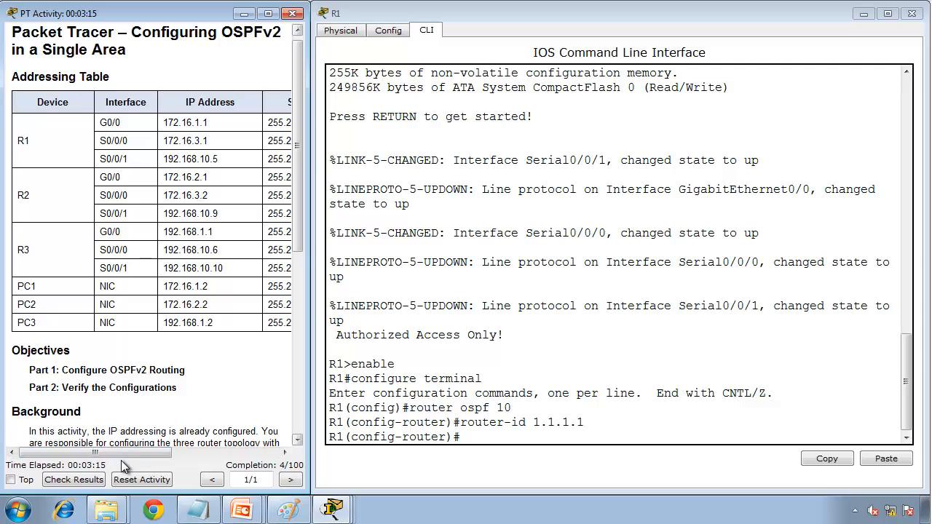
left_click(317, 399)
left_click_drag(317, 399, 357, 398)
left_click(308, 399)
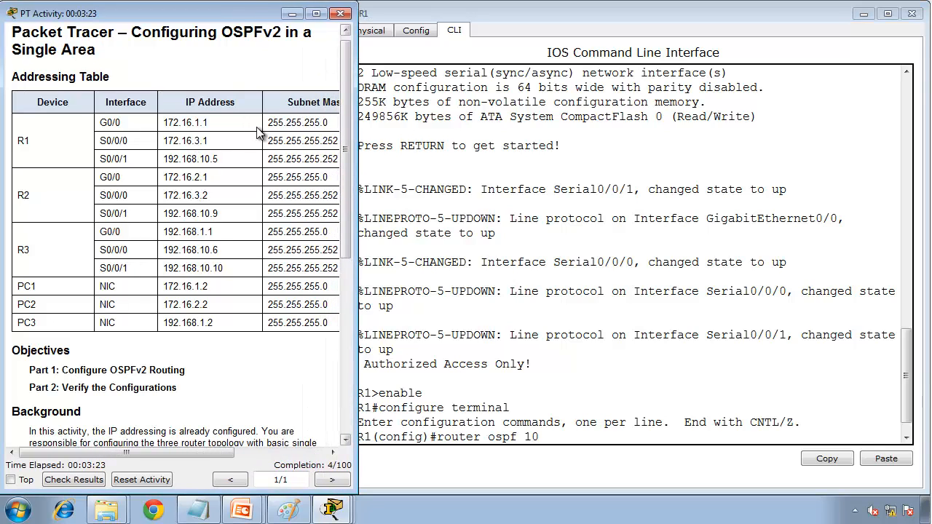
left_click(487, 262)
type("router-id 1.1.1.1")
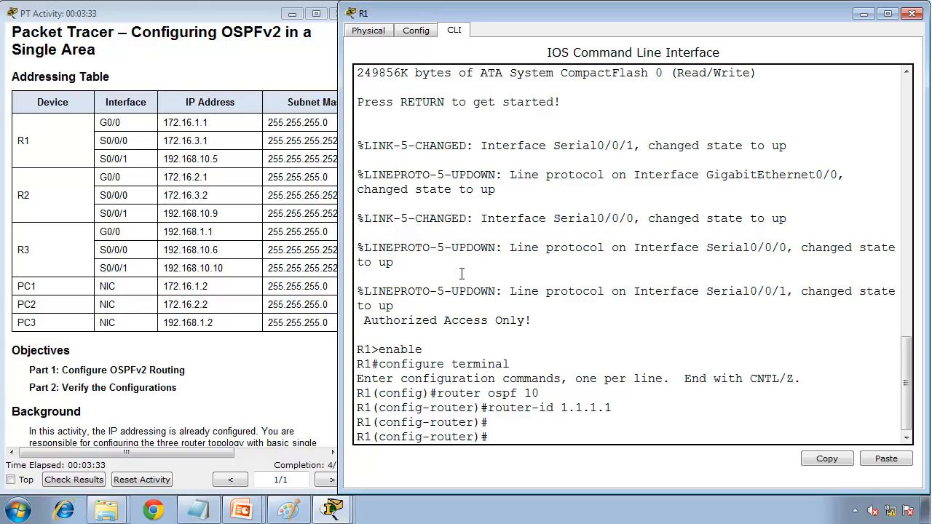
Switch to Notepad and add a block of blank lines below the existing interface configuration as working space.
left_click(198, 510)
left_click(680, 393)
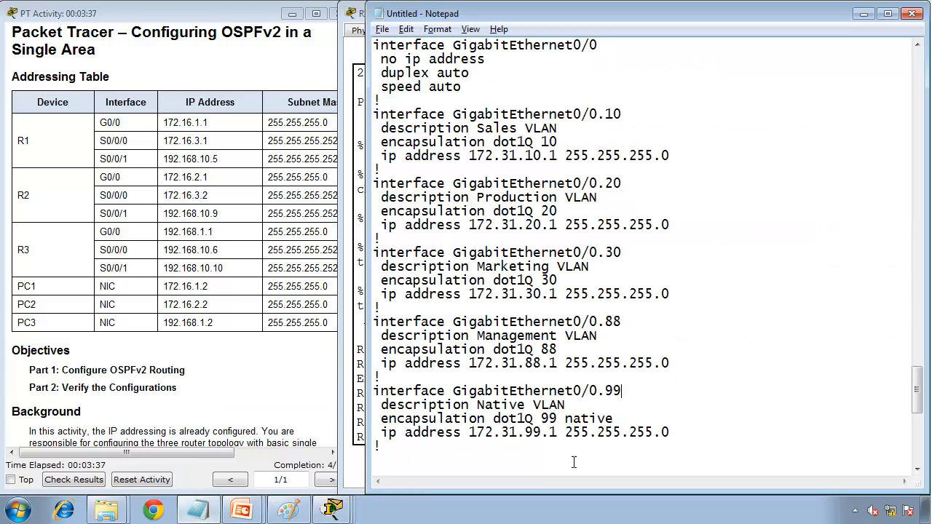
key("Return")
key("Return")
key("Return")
key("Return")
key("Return")
key("Return")
key("Return")
key("Return")
key("Return")
key("Return")
key("Return")
key("Return")
key("Return")
key("Return")
key("Return")
key("Return")
key("Return")
key("Return")
key("Return")
key("Return")
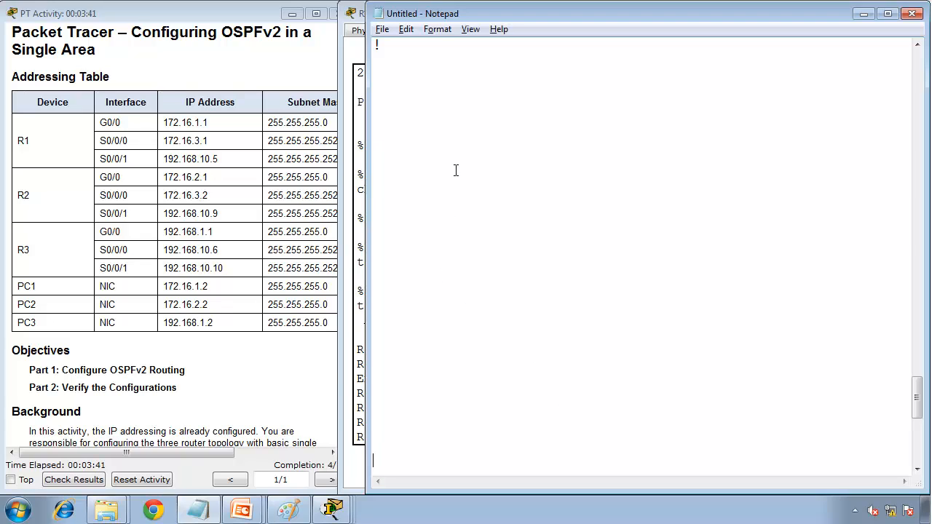
Write out the wildcard mask calculation: 255.255.255.255 minus 255.255.255.0, a separator line, and the result 0.0.0.255.
type("255.255.255.0")
left_click(450, 162)
type("255.25")
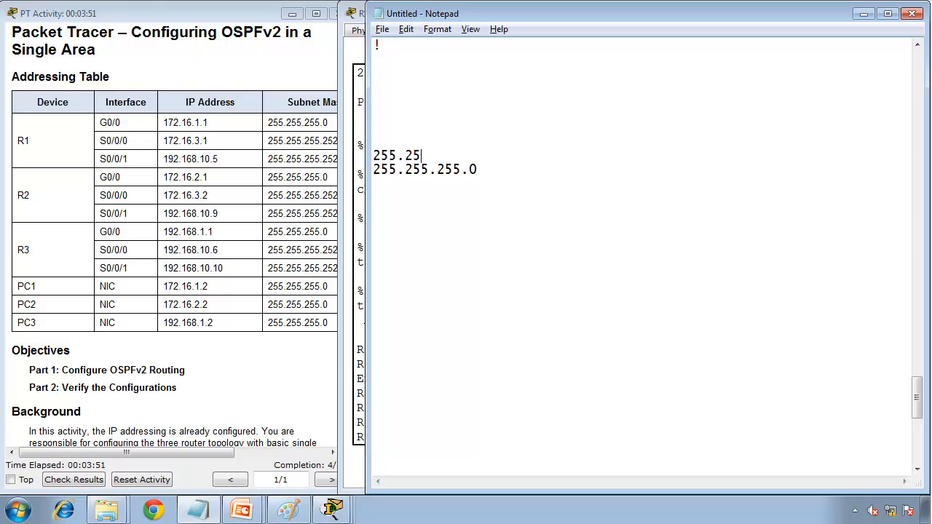
type("5.255.255 -")
key("Down")
type("=============")
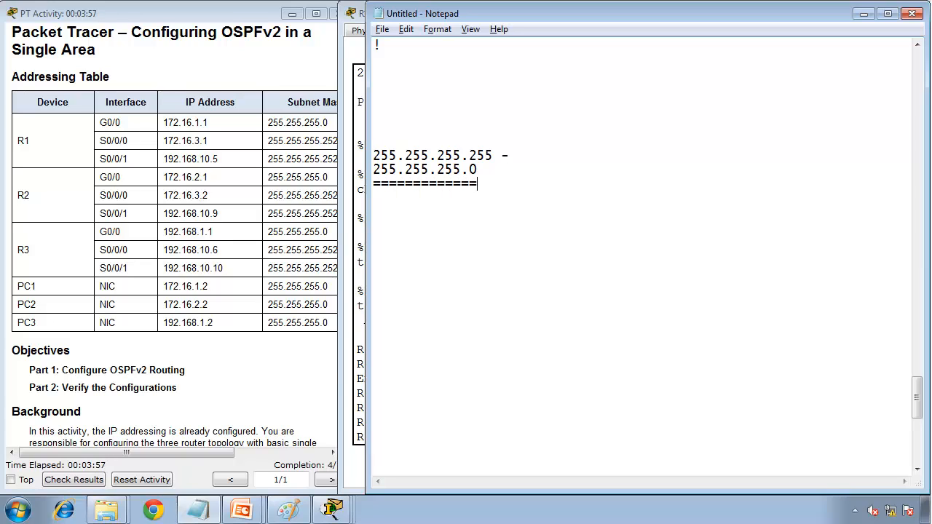
type("====")
key("Return")
type("0.0.0.255")
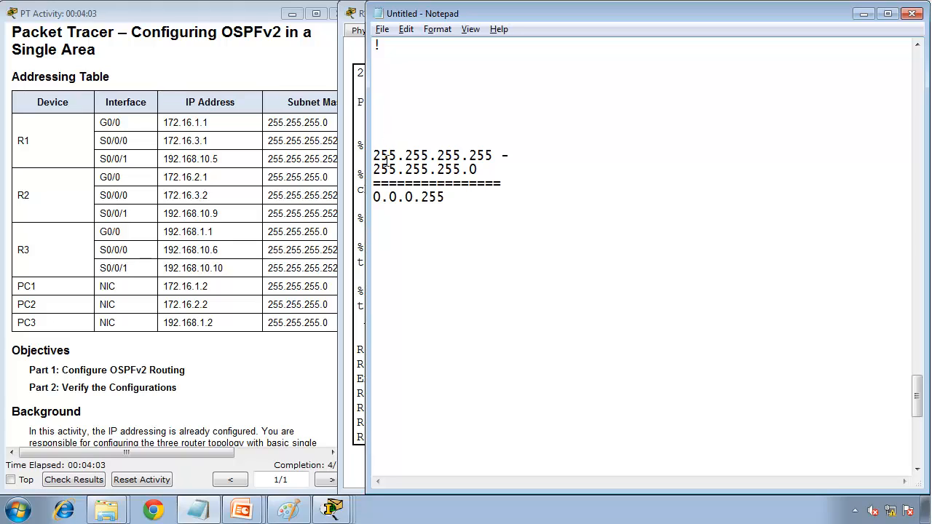
mouse_move(380, 190)
left_mouse_down()
mouse_move(374, 183)
mouse_move(373, 198)
left_mouse_up()
double_click(425, 168)
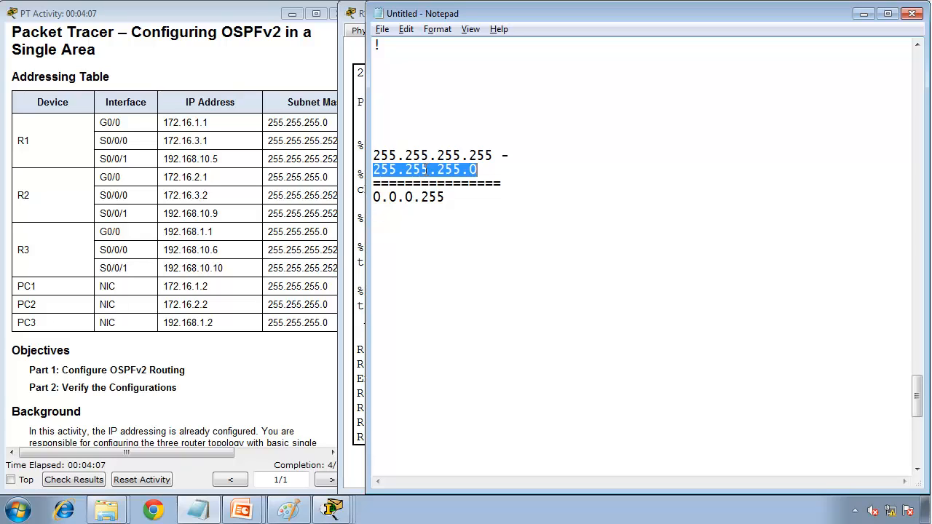
left_click_drag(398, 196, 388, 196)
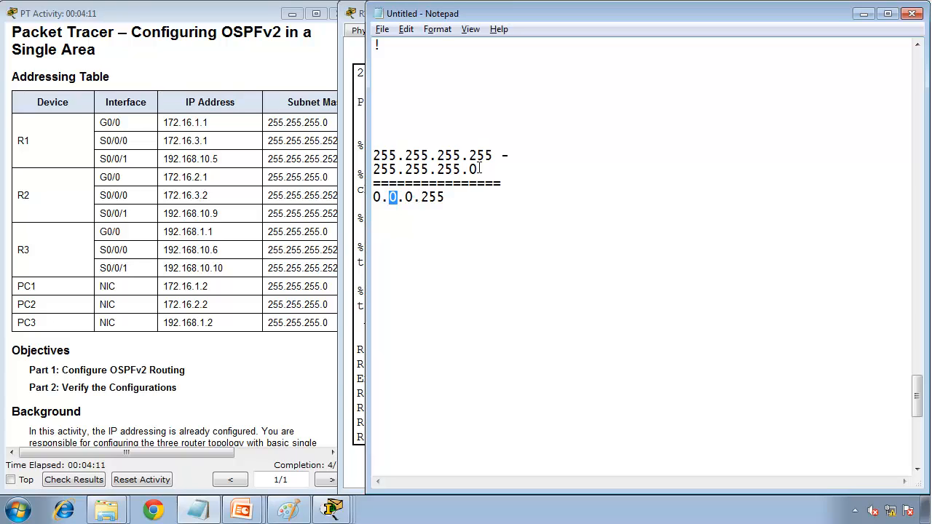
Switch back to R1's console and advertise network 172.16.1.0 with wildcard mask 0.0.0.255 in OSPF area 0.
left_click(361, 246)
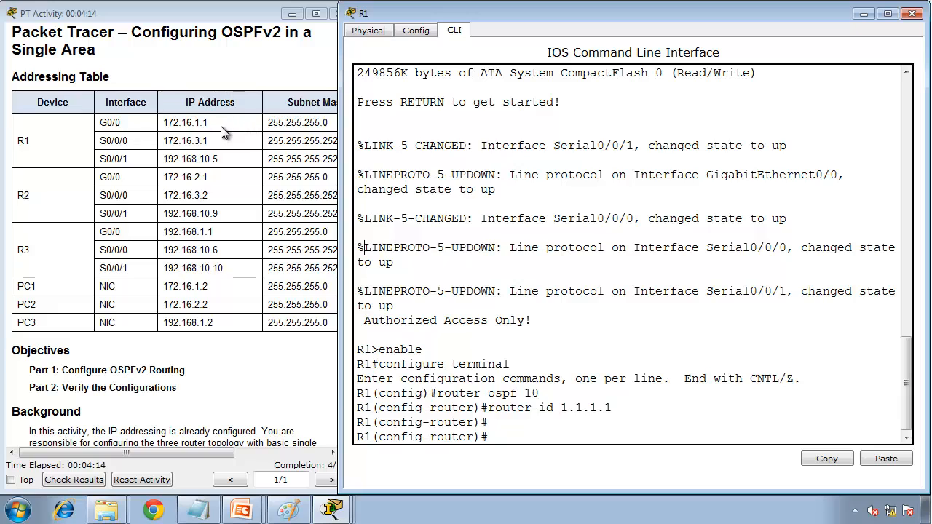
left_click(540, 304)
type("network 172.16.1.0")
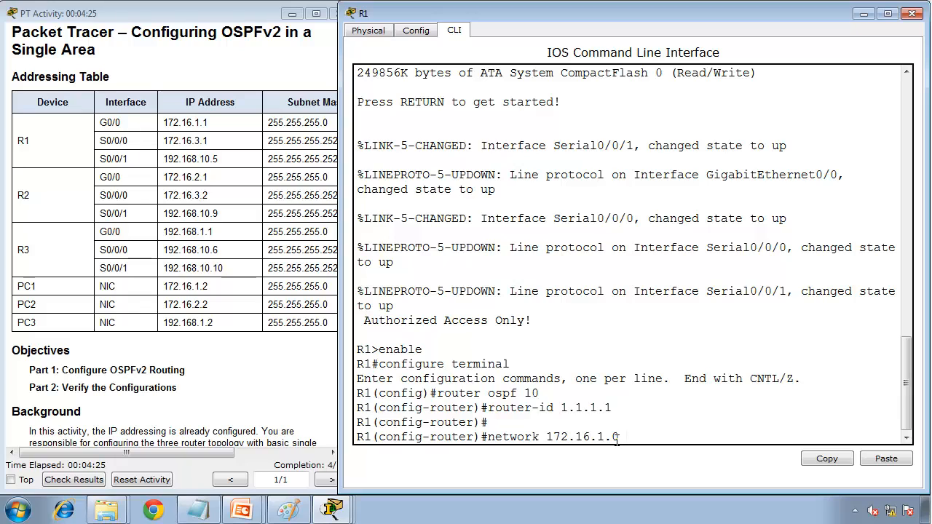
type(" 0.0.0.255")
type("area 0")
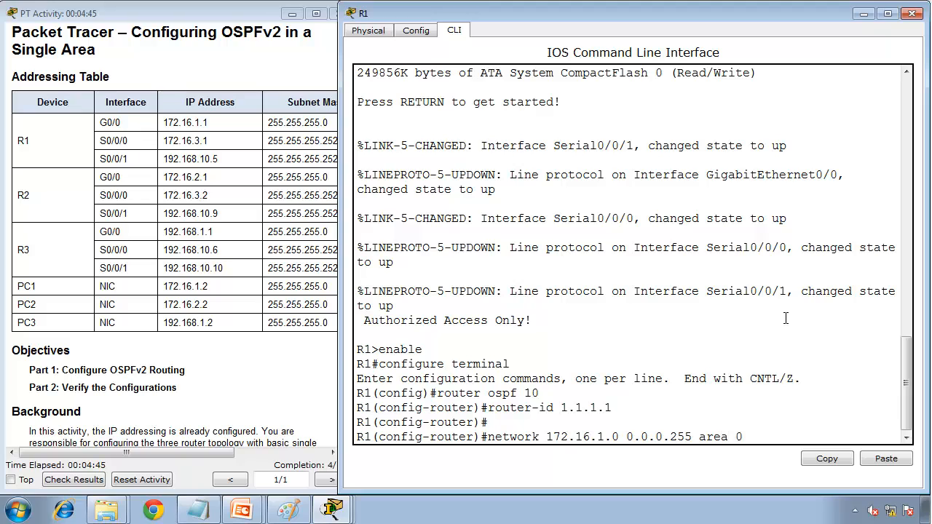
key("Return")
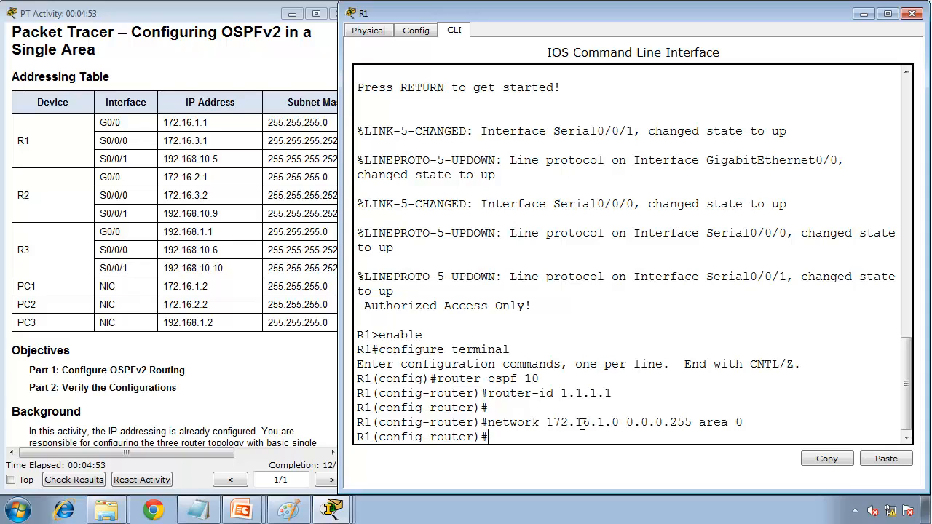
left_click_drag(620, 422, 549, 416)
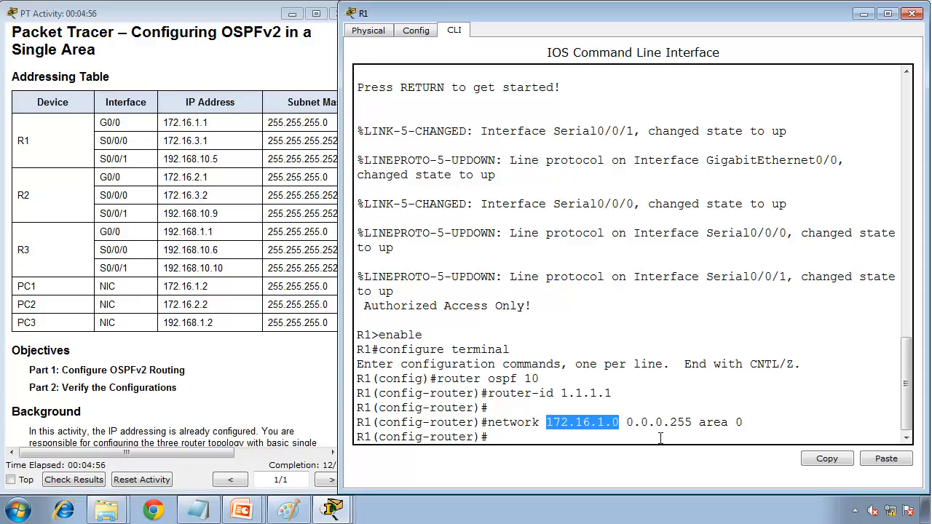
left_click(730, 418)
Draft the alternative command network 172.16.1.1 0.0.0.0 area 0 at R1's OSPF prompt and discard it.
key("Up")
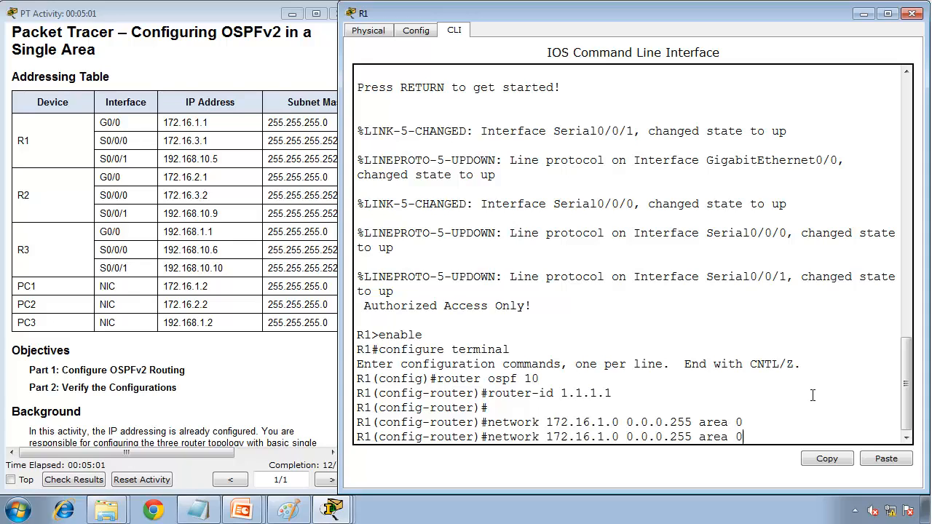
key("BackSpace")
key("BackSpace")
key("BackSpace")
key("BackSpace")
key("BackSpace")
key("BackSpace")
key("BackSpace")
key("BackSpace")
key("BackSpace")
key("BackSpace")
key("BackSpace")
key("BackSpace")
key("BackSpace")
key("BackSpace")
key("BackSpace")
key("BackSpace")
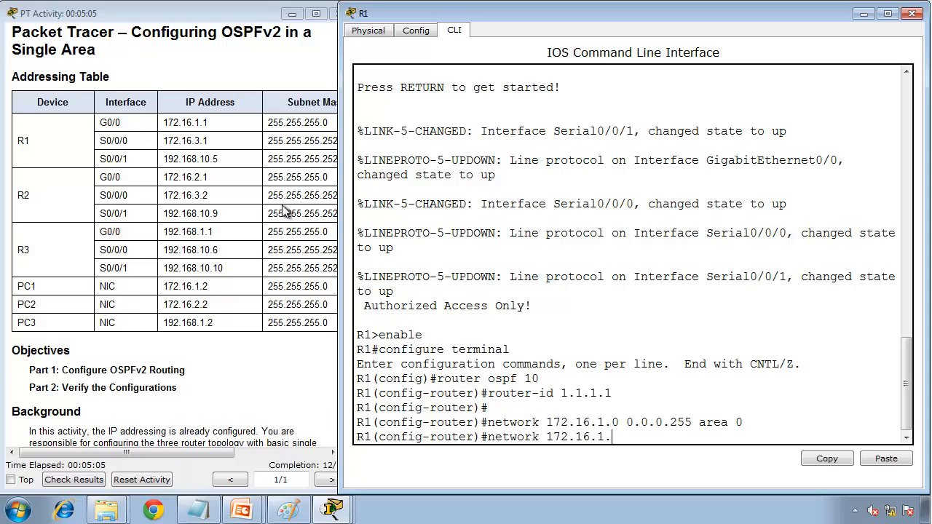
type("1 0.0.0.0 area 0")
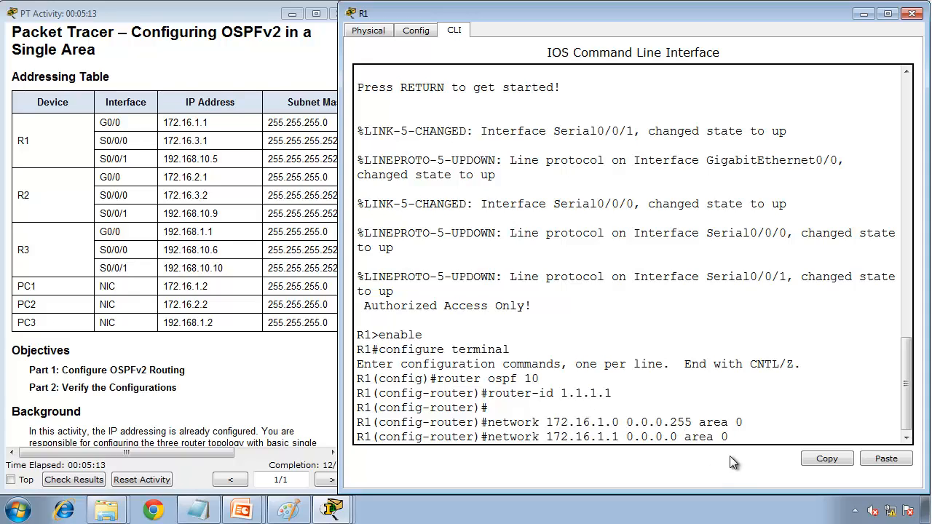
left_click_drag(756, 436, 480, 436)
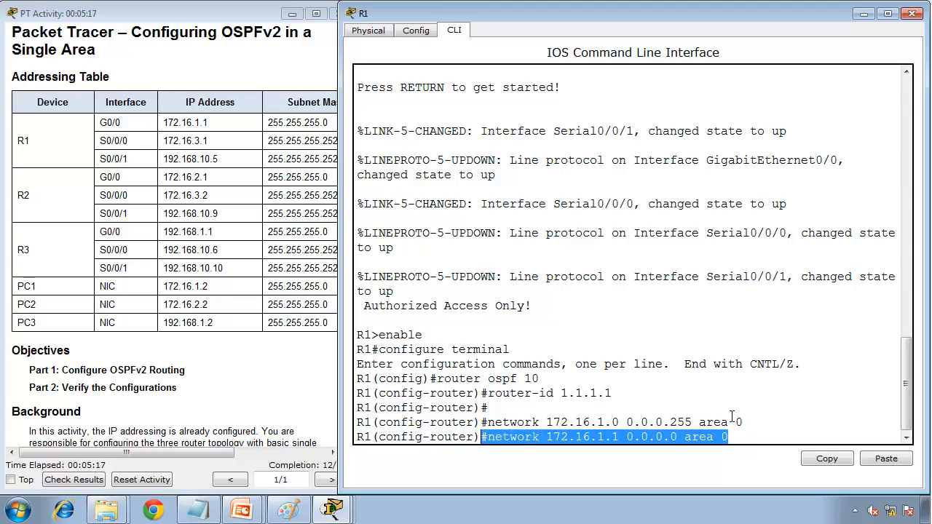
left_click_drag(743, 422, 548, 406)
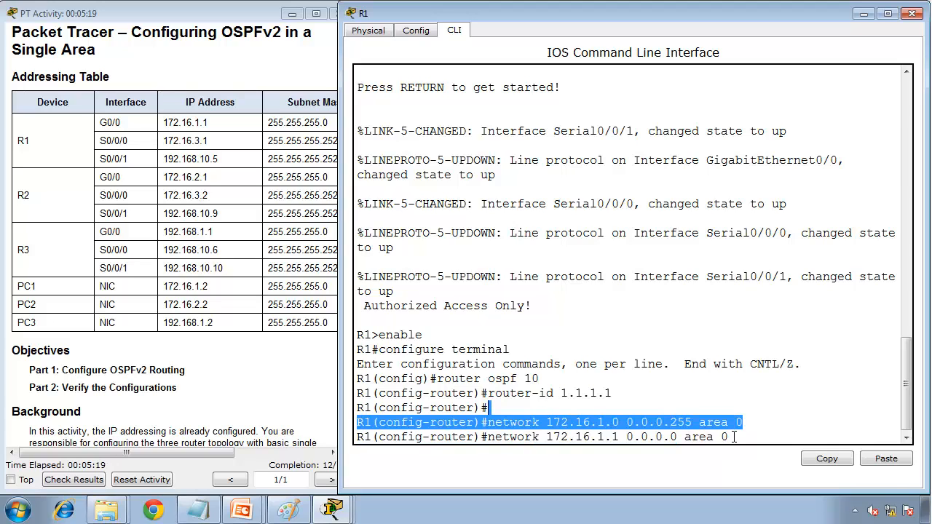
left_click_drag(734, 437, 684, 447)
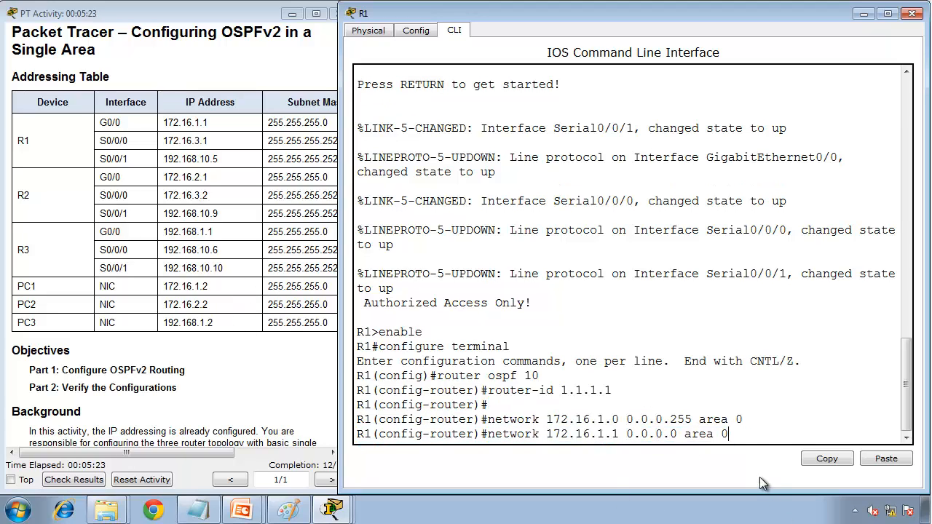
key("BackSpace")
key("BackSpace")
key("BackSpace")
key("BackSpace")
key("BackSpace")
key("BackSpace")
key("BackSpace")
key("BackSpace")
key("BackSpace")
key("BackSpace")
key("BackSpace")
key("BackSpace")
key("BackSpace")
key("BackSpace")
key("BackSpace")
key("BackSpace")
key("BackSpace")
key("BackSpace")
key("BackSpace")
key("BackSpace")
key("BackSpace")
key("BackSpace")
key("BackSpace")
key("BackSpace")
key("Return")
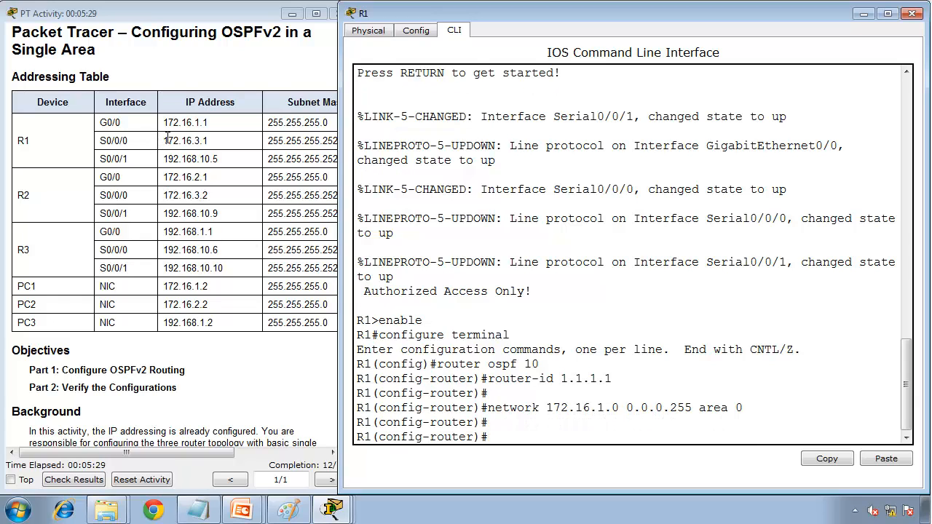
Enter the start of R1's next OSPF statement, network 172.16.3.0 with wildcard mask 0.0.0.3, leaving the command open.
type("network 172.16.3")
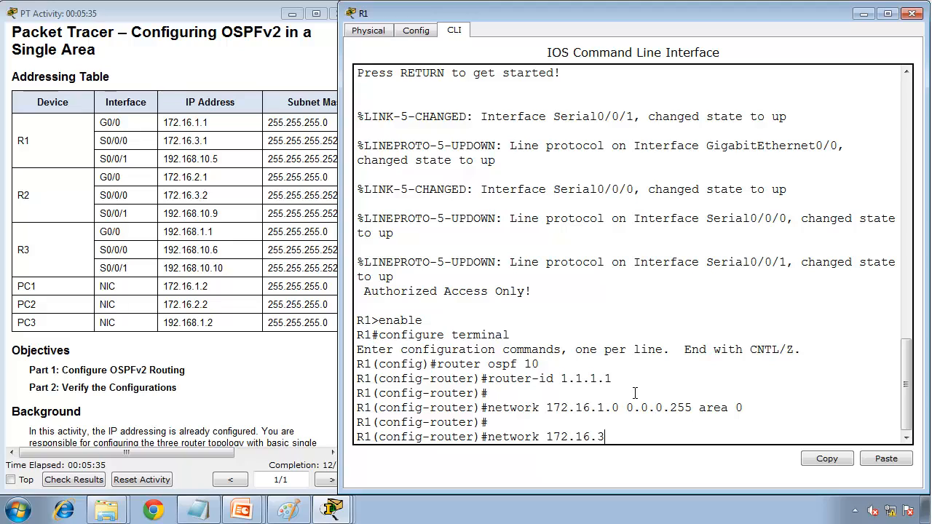
type(".0")
type("0.0.0.3")
Switch to Notepad, write 255.255.255.252 below the first calculation, and check it against R1's S0/0/0 subnet mask in the addressing table.
left_click(198, 513)
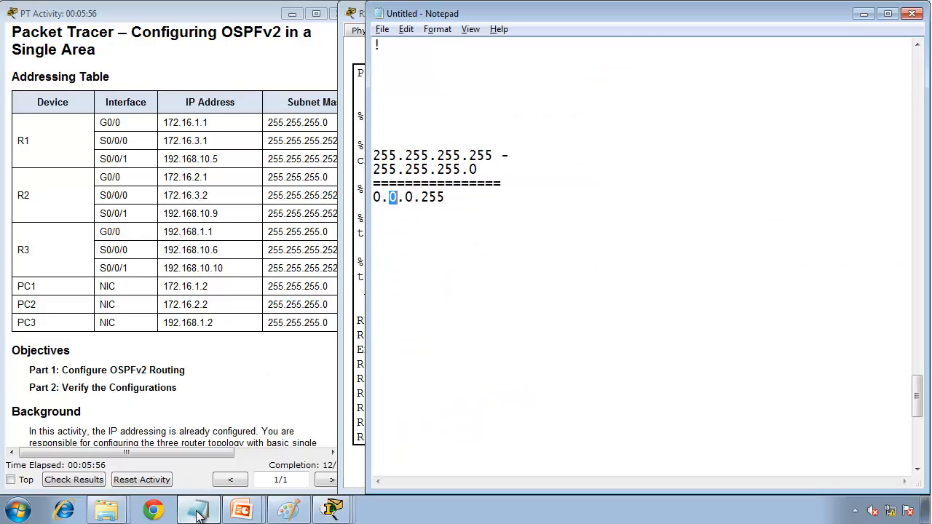
left_click(516, 303)
key("Return")
key("Return")
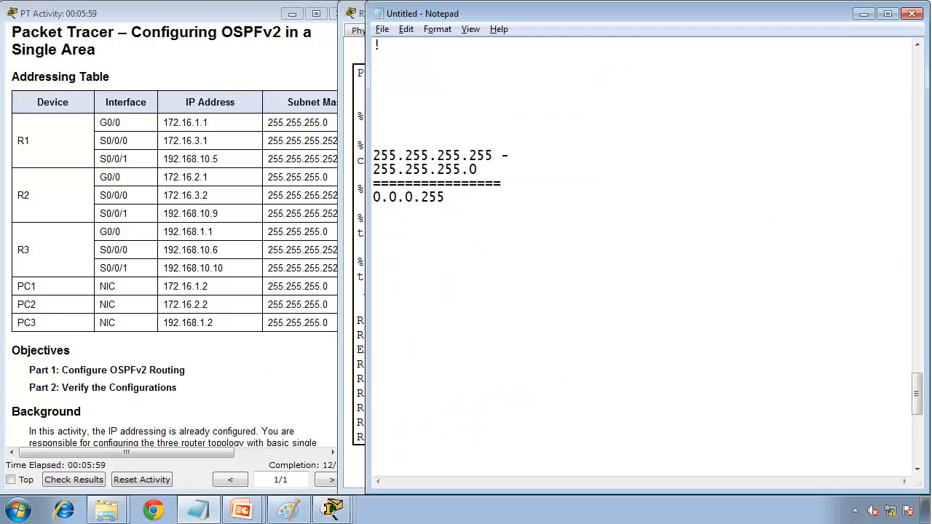
type("255.2")
type("55.255.252")
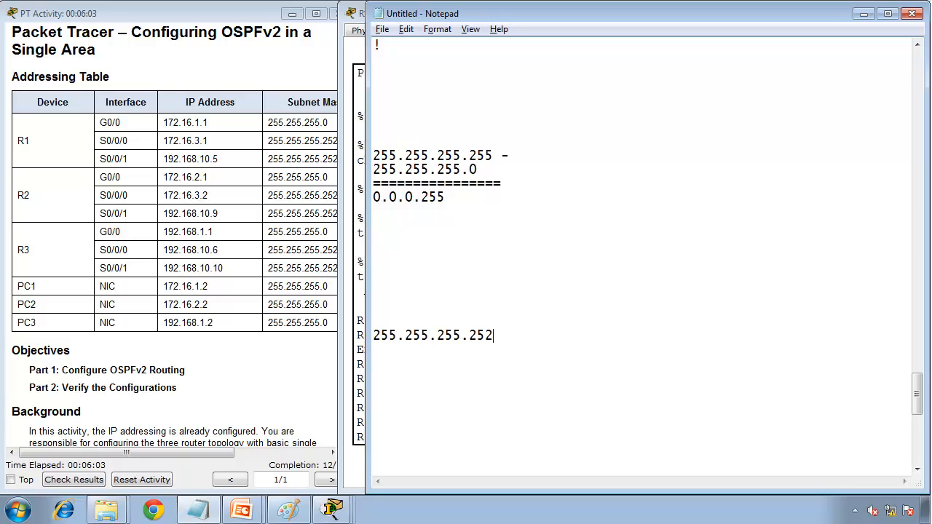
left_click(338, 138)
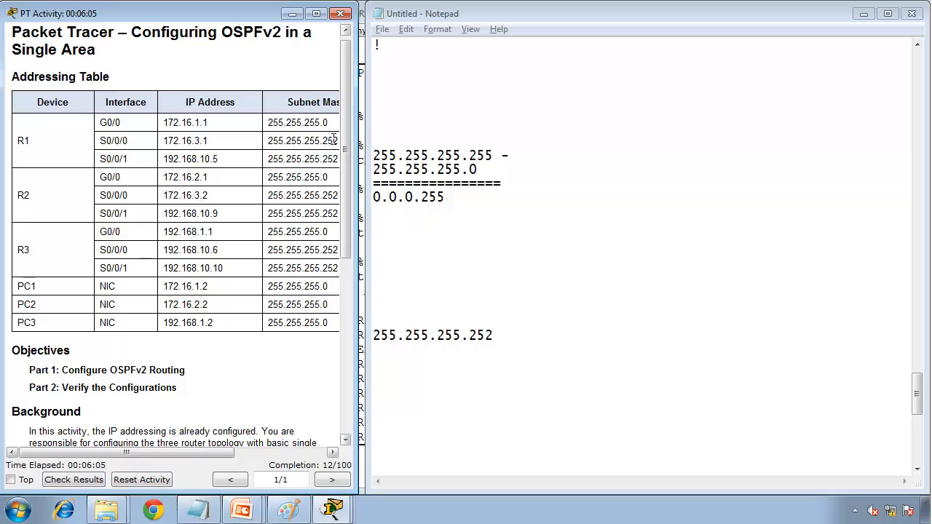
left_click_drag(338, 141, 268, 135)
left_click(568, 299)
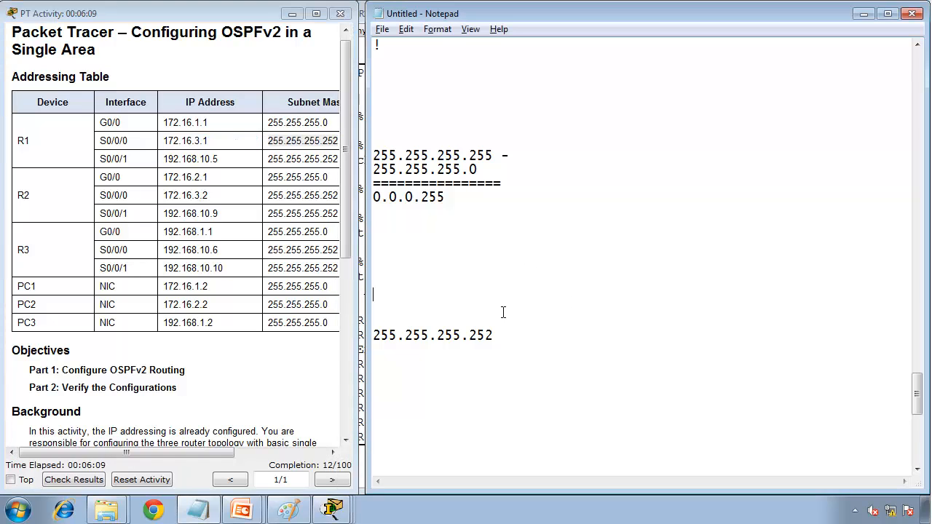
Complete the second wildcard mask calculation: 255.255.255.255 minus the 255.255.255.252 mask, with the result 0.0.0.3 beneath.
left_click(393, 323)
type("255.255.255.255")
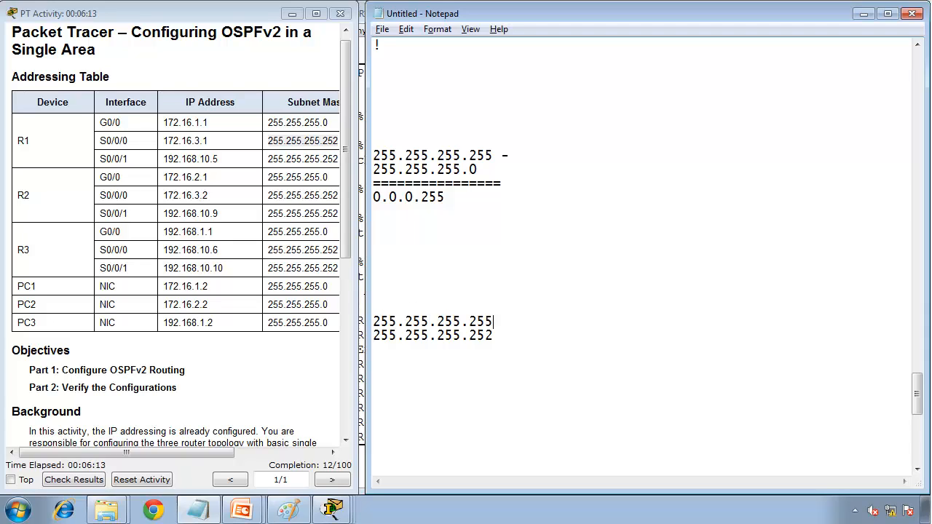
type(" -")
key("Down")
key("Down")
key("Return")
type("0 0")
type(" . 0. 0")
type(" . ")
type("3")
Return to R1's console and complete the 172.16.3.0 network statement with area 0.
left_click(863, 14)
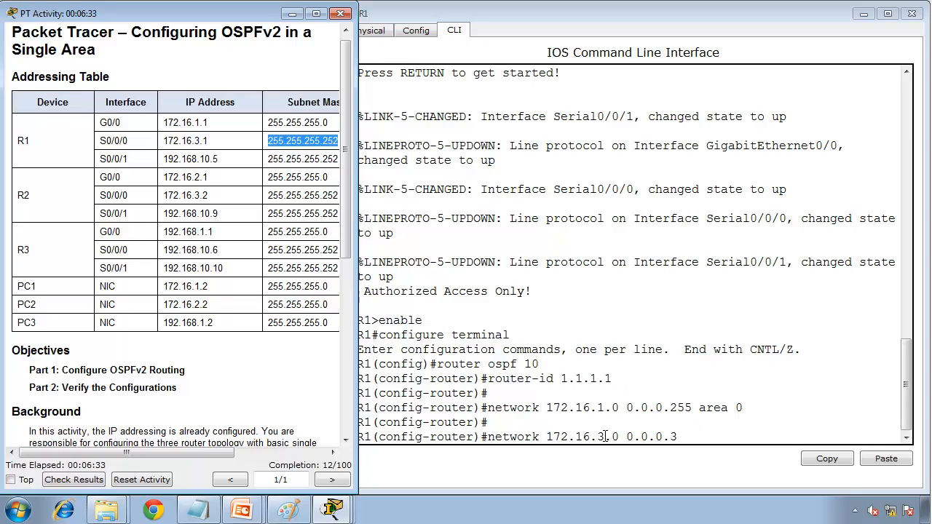
left_click(677, 437)
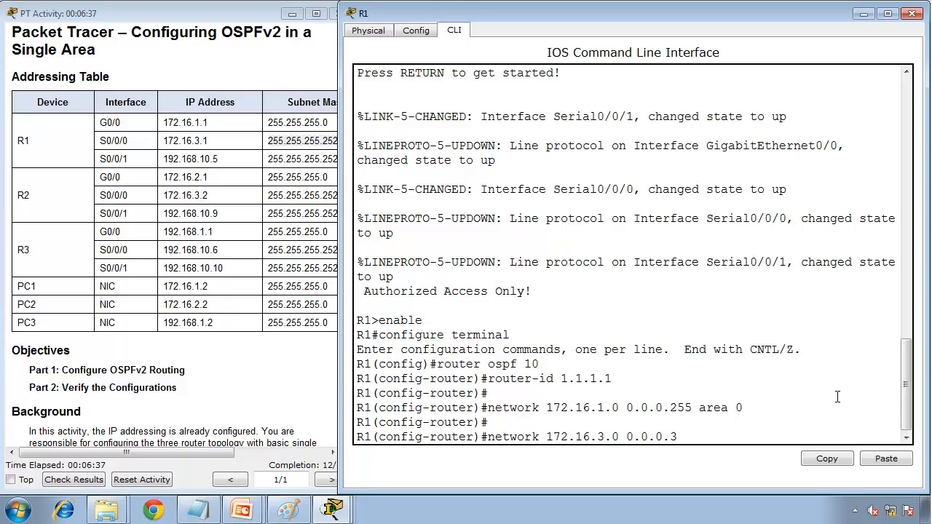
type("rea 0")
key("Return")
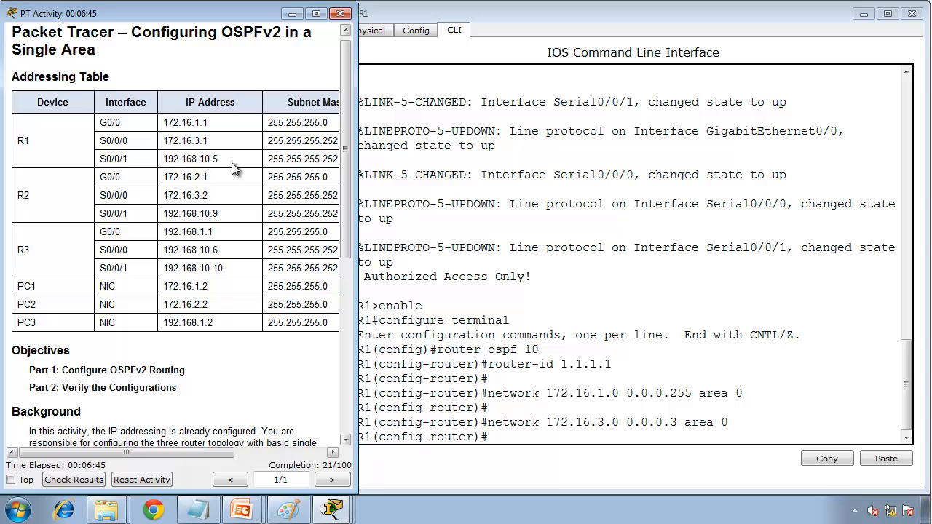
Check R1's S0/0/1 address and mask in the addressing table and advertise network 192.168.10.4 0.0.0.3 in area 0 on R1.
left_click_drag(233, 160, 161, 158)
key("ctrl+c")
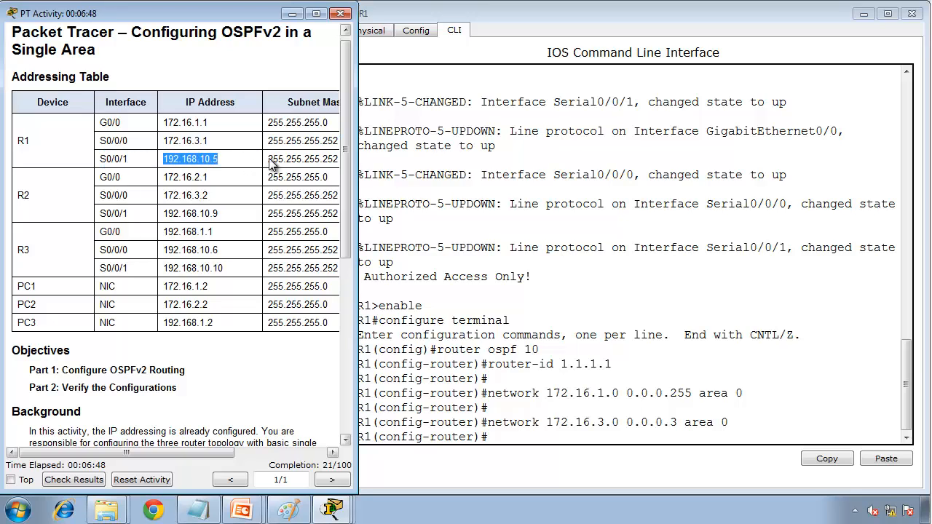
left_click_drag(268, 158, 340, 160)
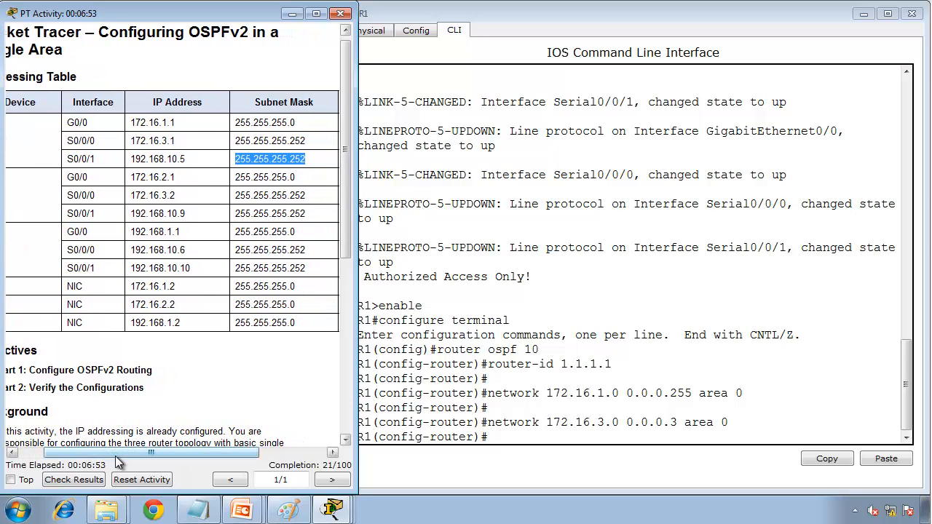
left_click_drag(115, 452, 85, 451)
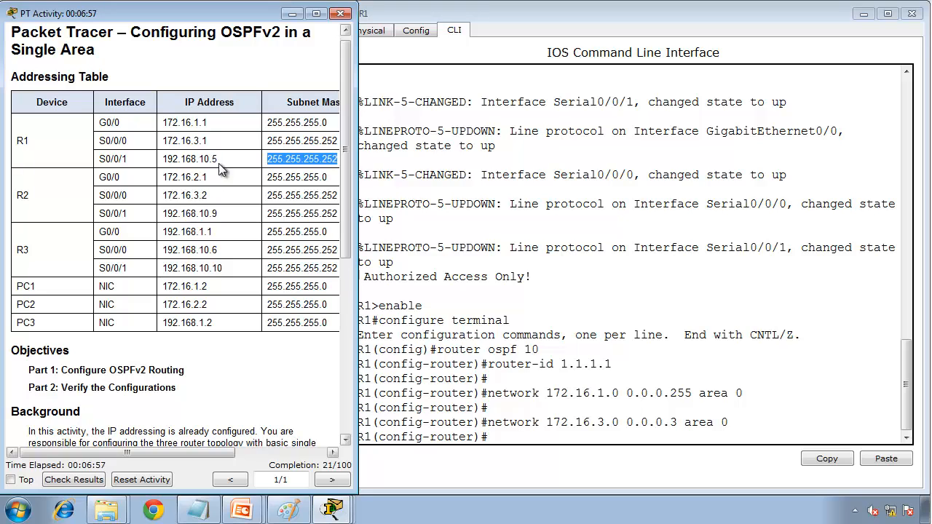
left_click(499, 327)
type("n")
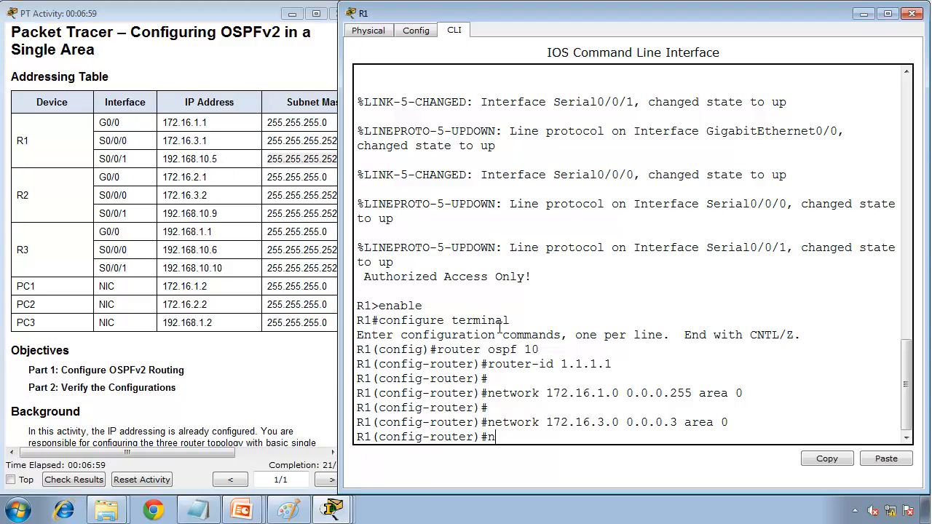
type("etwork 192.168.10.")
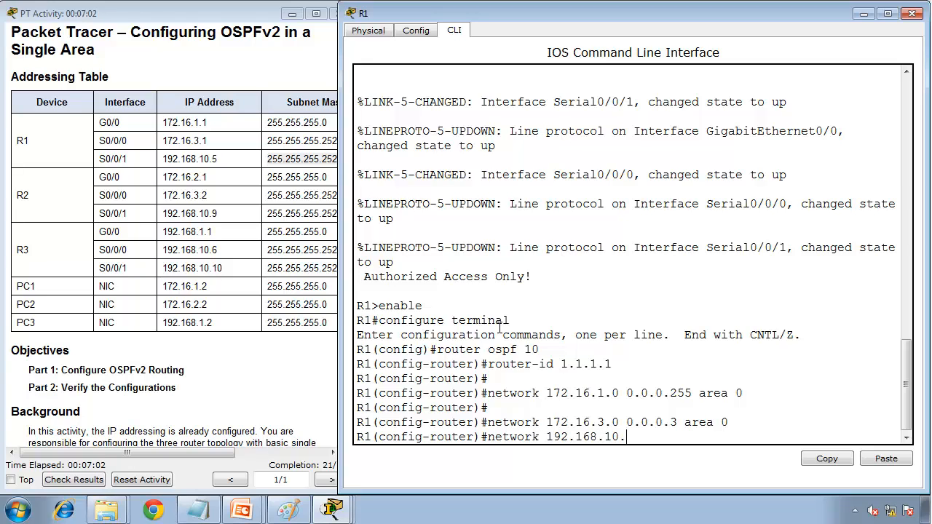
type("4 255")
key("BackSpace")
key("BackSpace")
type(".0.0.3 area 0")
key("Return")
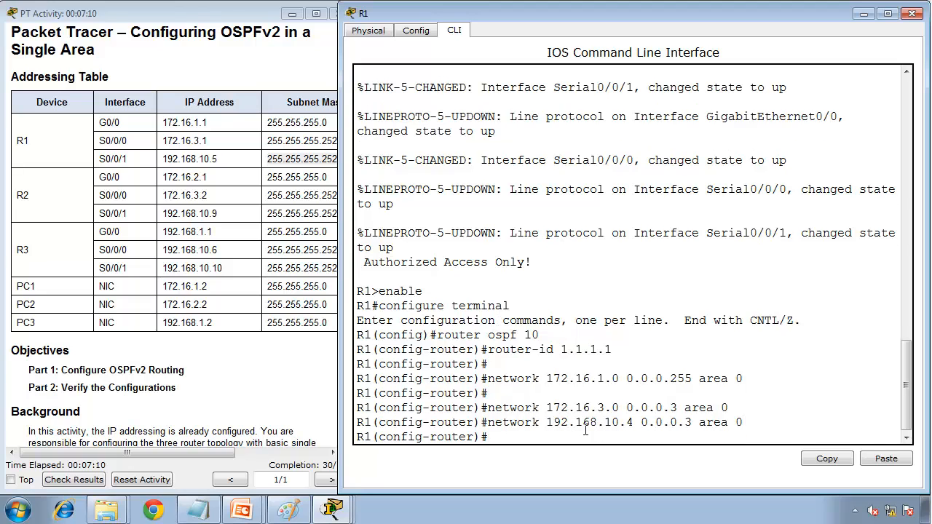
Copy R1's S0/0/1 address 192.168.10.5 into Notepad below the calculations and write its mask 255.255.255.252 underneath.
left_click(218, 162)
left_click_drag(219, 162, 166, 165)
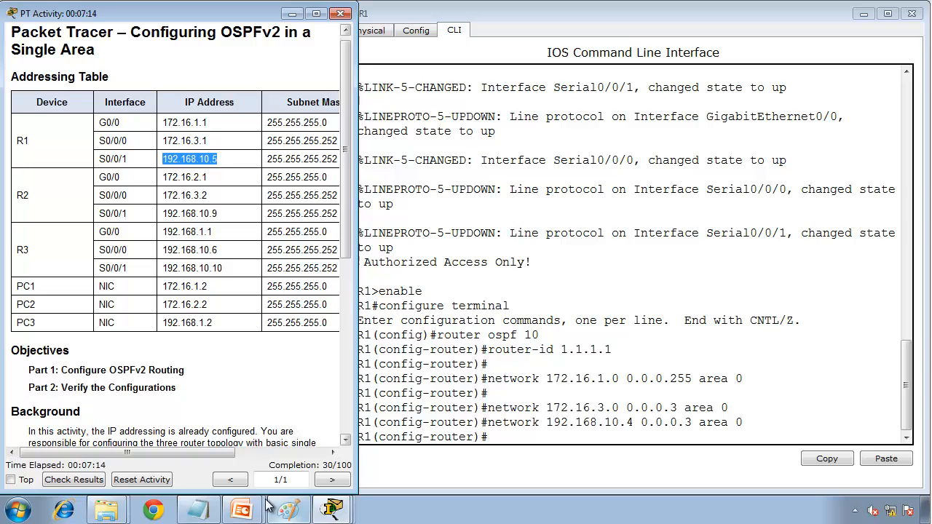
left_click(198, 509)
left_click(582, 216)
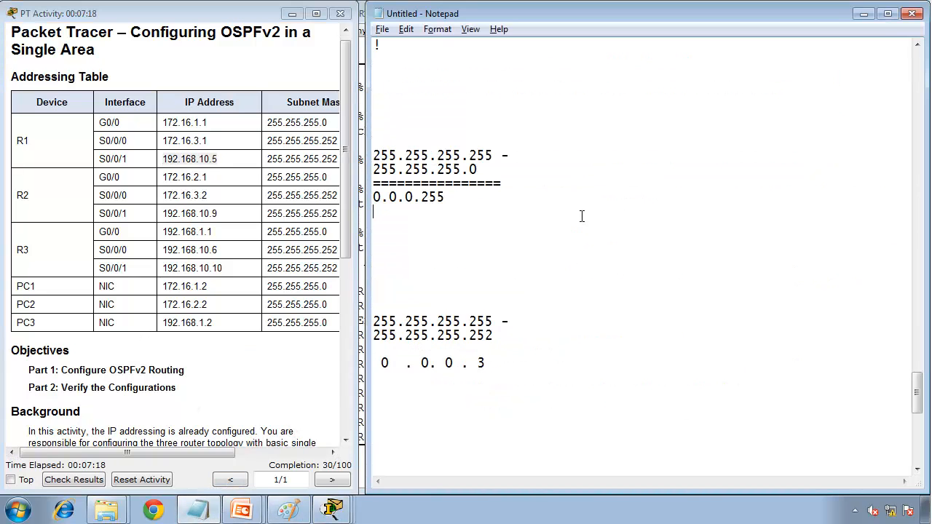
left_click(552, 414)
key("Return")
key("ctrl+v")
key("Return")
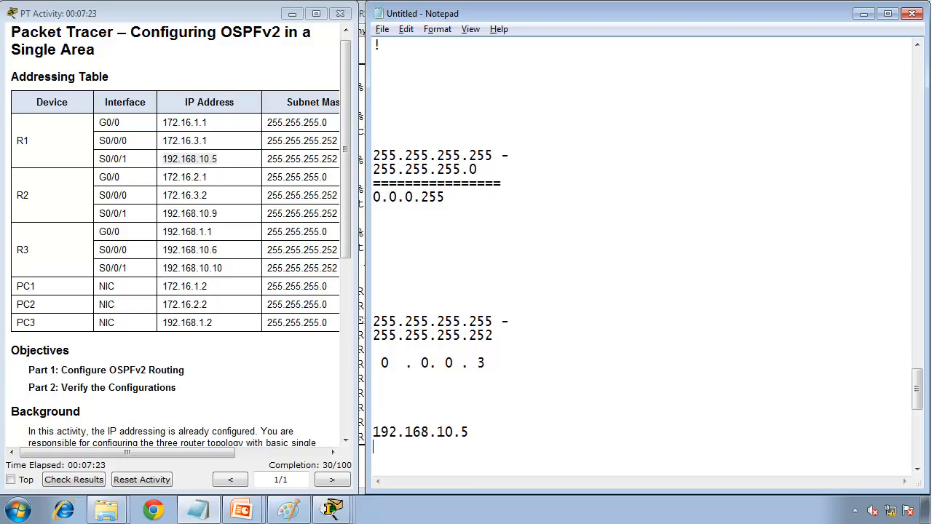
type("255.255.255")
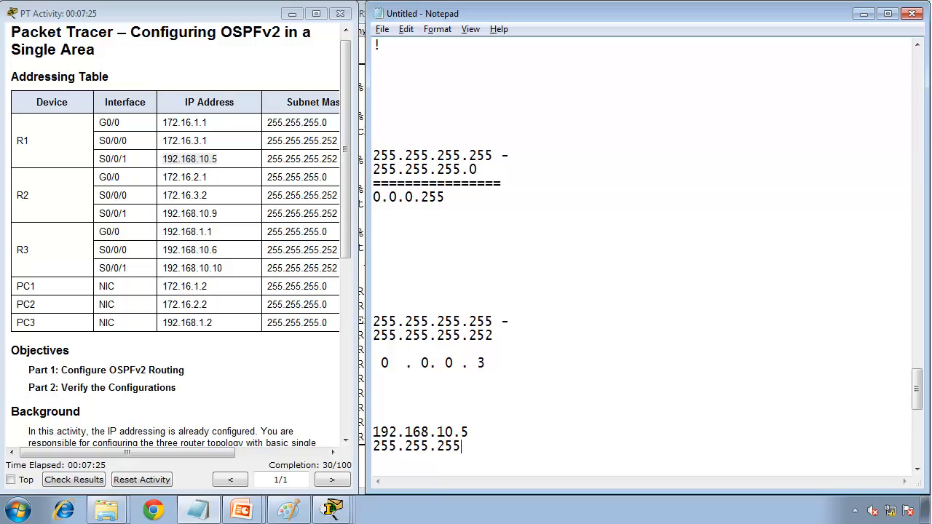
type(".252")
Add a long block of blank lines below the 192.168.10.5 address and mask as working space.
key("Return")
key("Return")
key("Return")
key("Return")
key("Return")
key("Return")
key("Return")
key("Return")
key("Return")
key("Return")
key("Return")
key("Return")
key("Return")
key("Return")
key("Return")
key("Return")
key("Return")
key("Return")
key("Return")
key("Return")
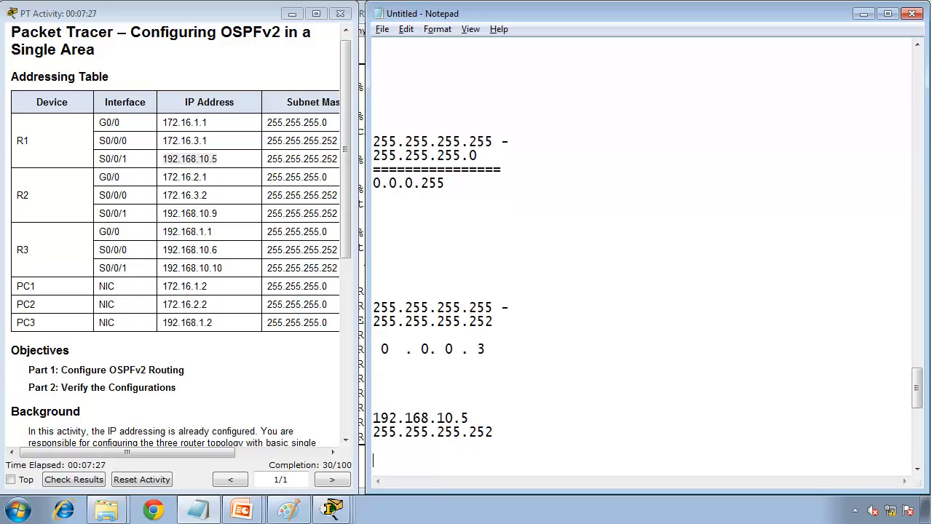
key("Return")
key("Return")
key("Return")
key("Return")
key("Return")
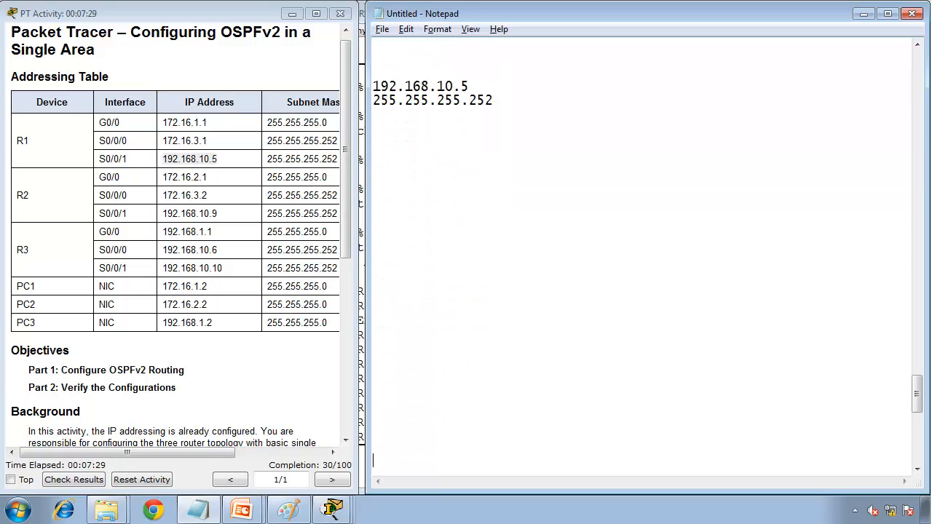
Write the mask in binary below the address as 11111111.11111111.11111111.11111100.
left_click(656, 117)
type("11")
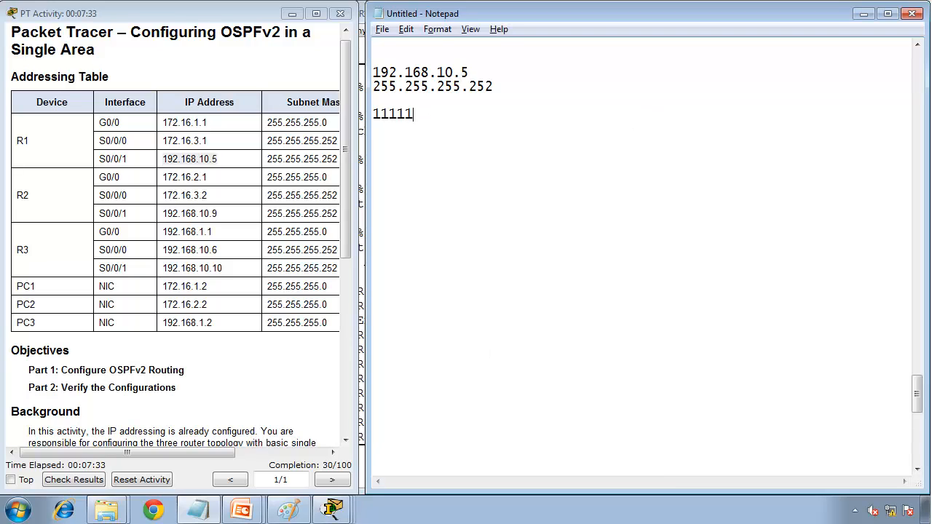
type("111111.")
key("shift+Left")
key("shift+Left")
key("shift+Left")
key("shift+Left")
key("shift+Left")
key("shift+Left")
key("shift+Left")
key("shift+Left")
key("shift+Left")
key("shift+Left")
key("shift+Left")
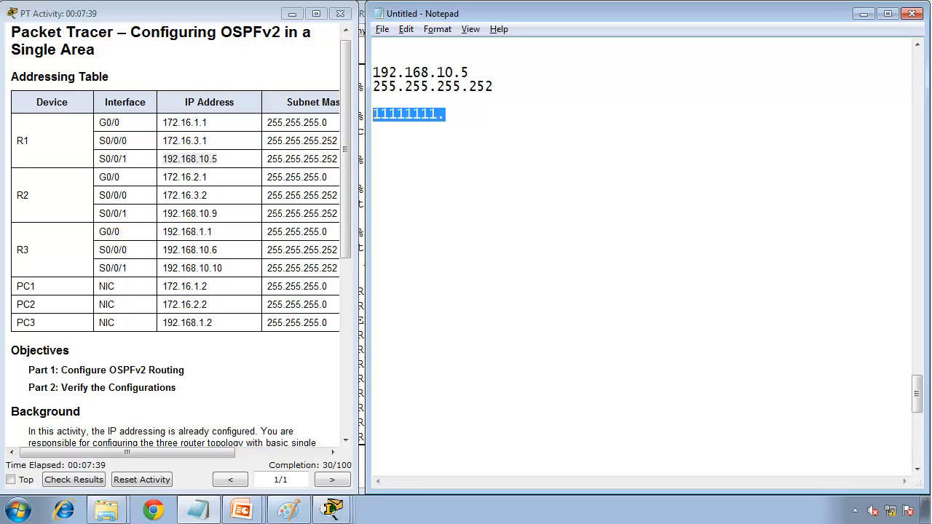
key("End")
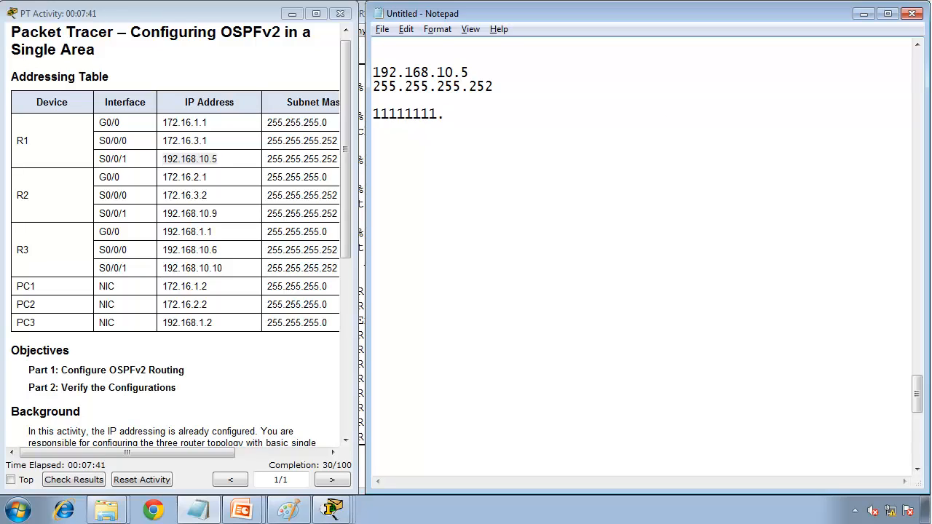
key("ctrl+v")
key("ctrl+v")
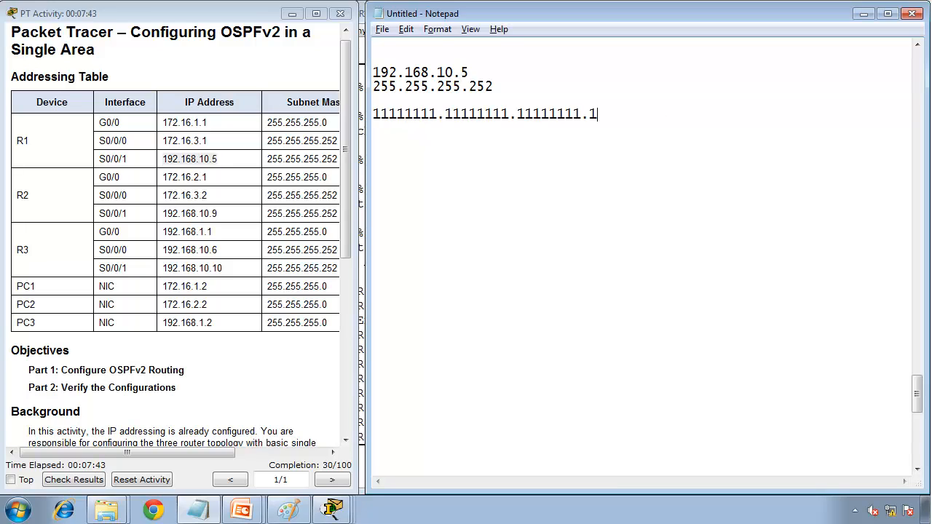
type("11111100")
Highlight the whole binary mask, and single out the last 1 bit and the 1 bits of its final octet.
left_click_drag(658, 114, 540, 103)
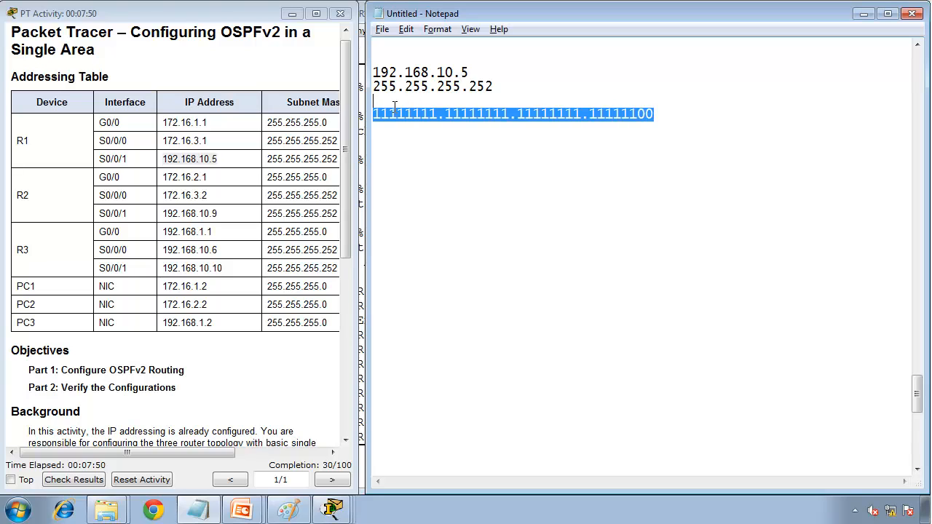
left_click_drag(394, 106, 370, 118)
left_click_drag(639, 113, 631, 119)
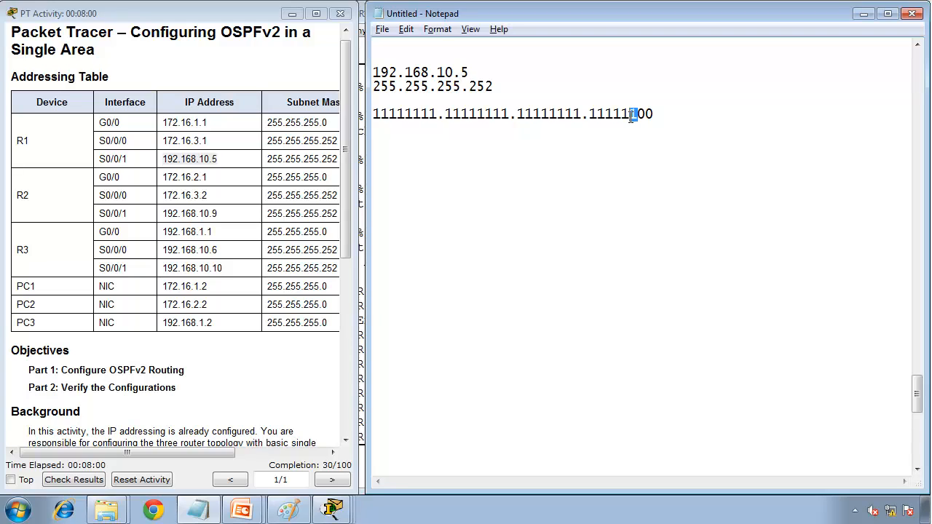
left_click_drag(586, 118, 637, 124)
List the subnets below the binary mask, one per line: 192.168.10.0, 192.168.10.4, 192.168.10.8 and 192.168.10.12.
left_click(532, 211)
type("192.168.10.0")
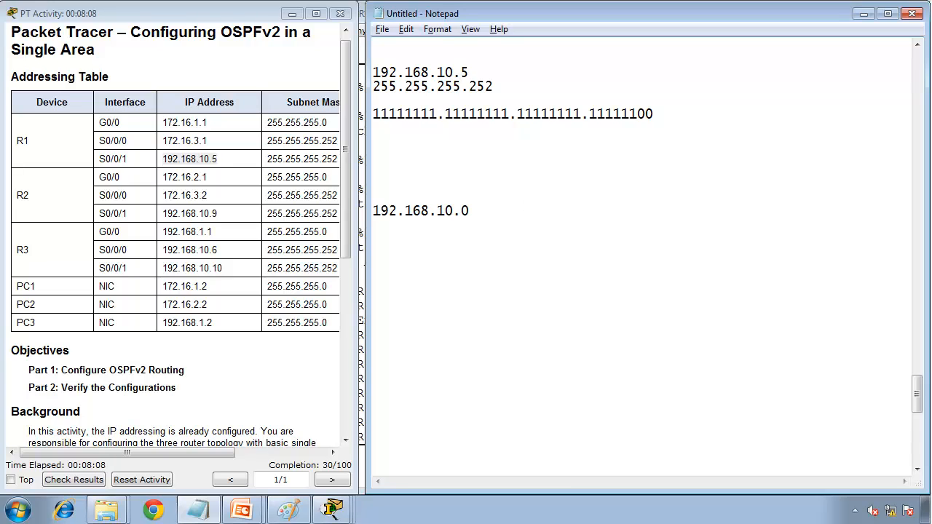
key("Return")
type("192.16")
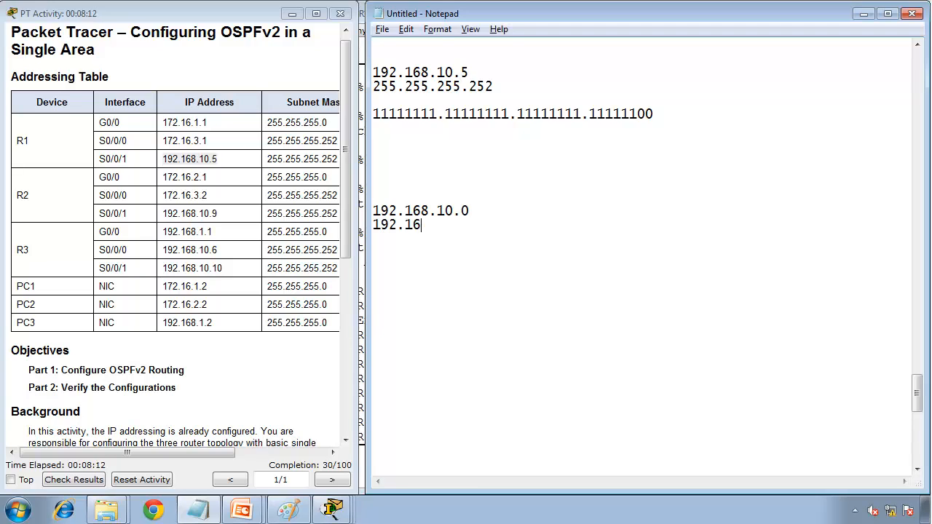
type("8.10.4")
key("Return")
type("192.168.1")
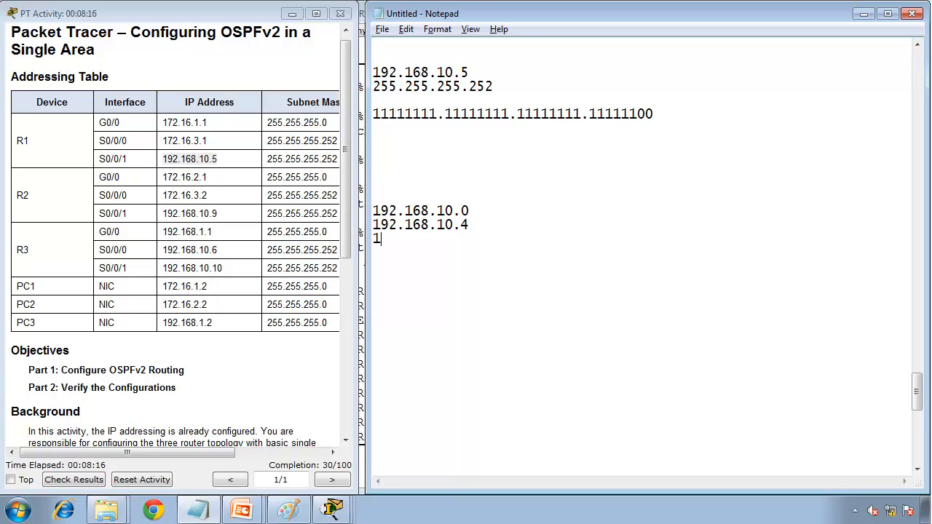
type("0.8 ")
type("1")
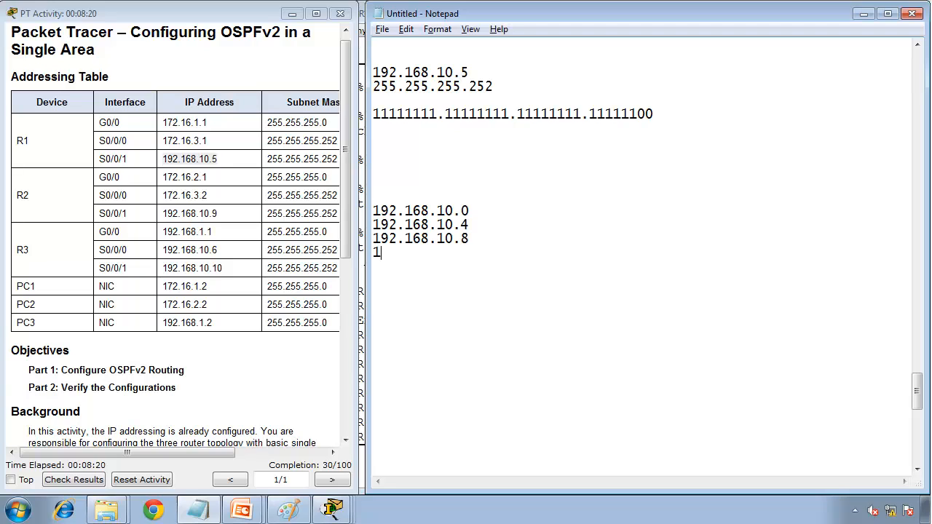
type("92.168.10")
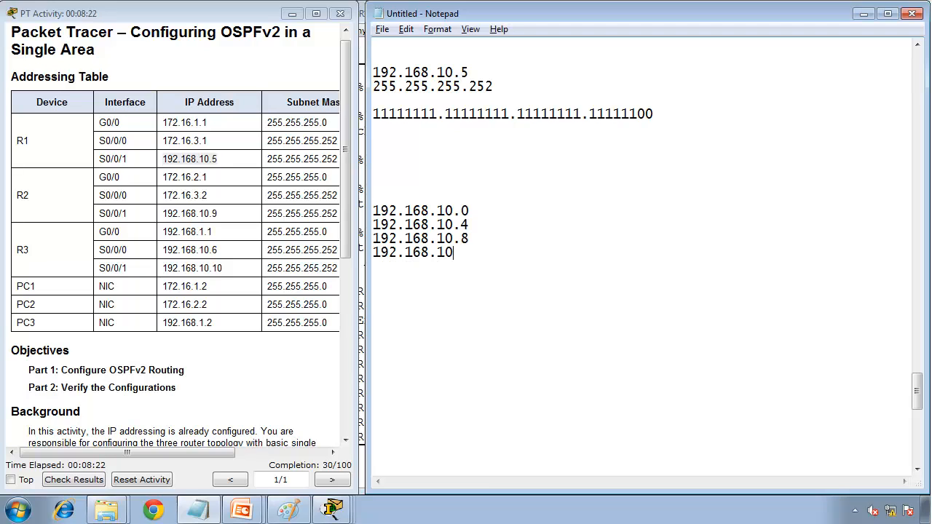
type(".12")
Separate 192.168.10.4 from the 192.168.10.8 line with blank lines and highlight it as the subnet containing 192.168.10.5.
double_click(464, 72)
left_click(469, 224)
key("Return")
key("Return")
key("Return")
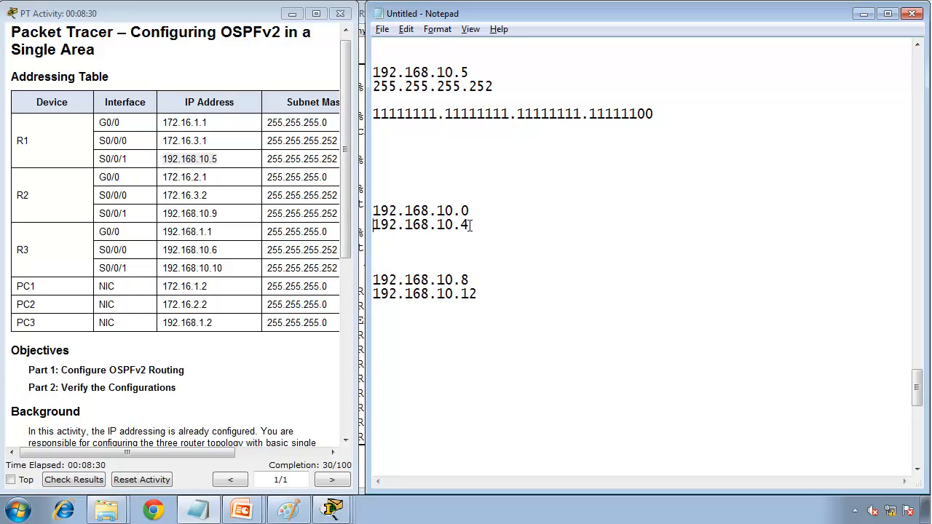
left_click_drag(507, 226, 373, 225)
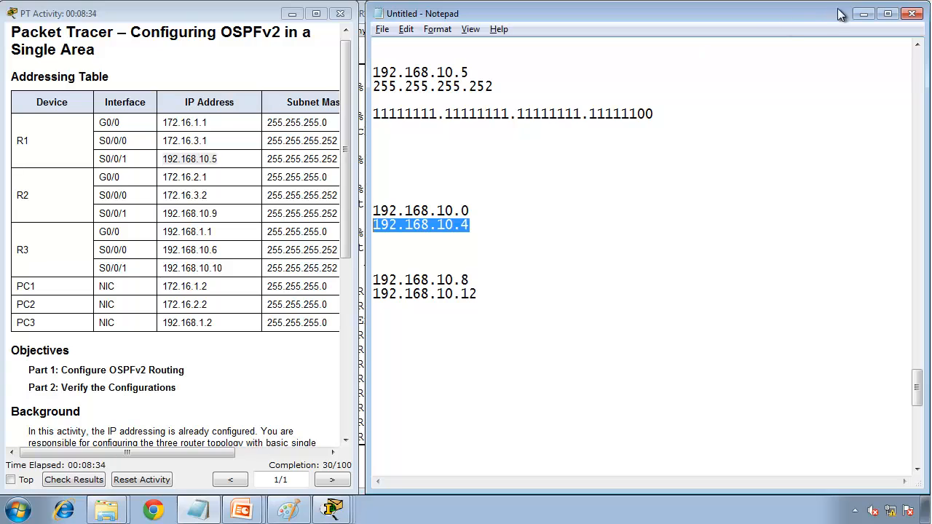
Switch from Notepad to the Packet Tracer topology window and widen it until the whole network shows.
key("alt+Tab")
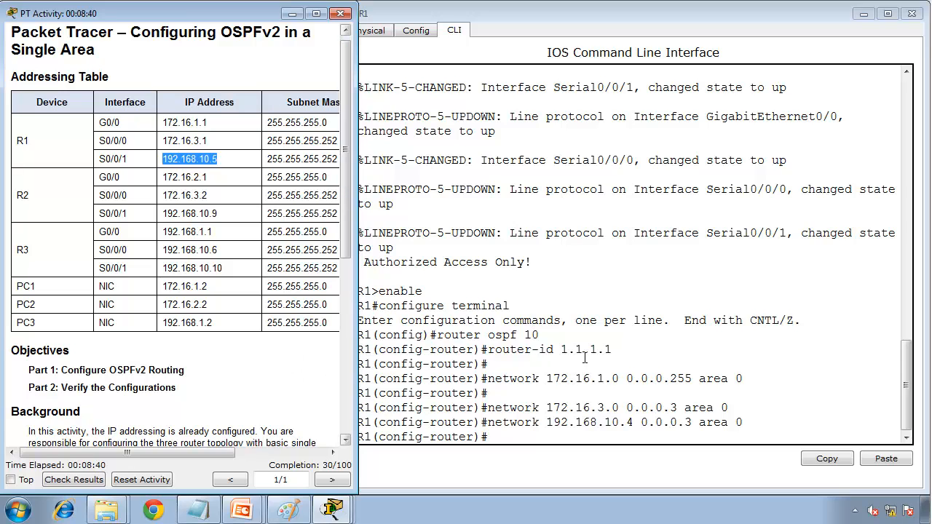
mouse_move(326, 515)
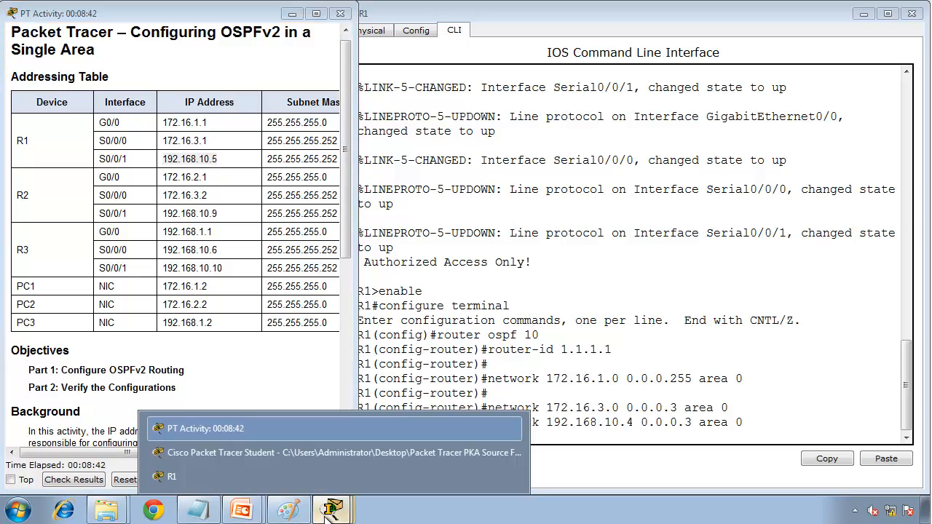
left_click(296, 452)
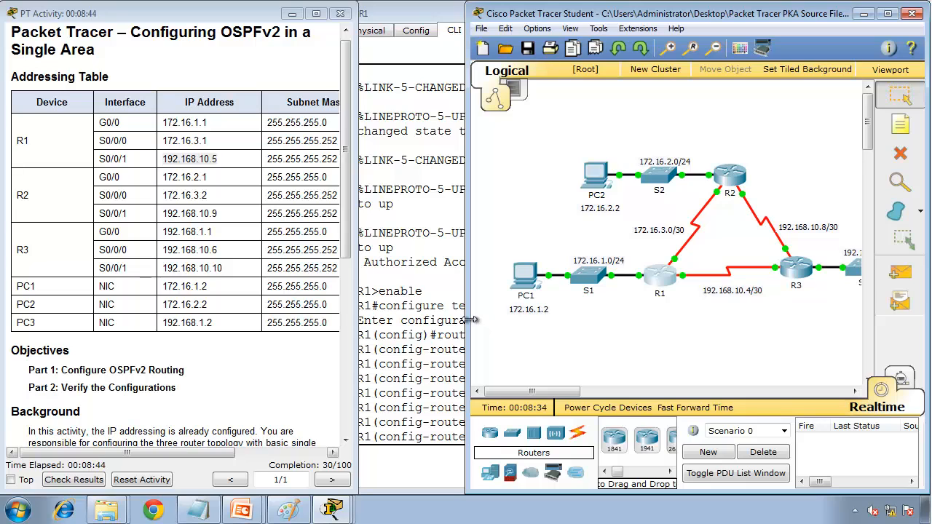
left_click_drag(469, 319, 356, 336)
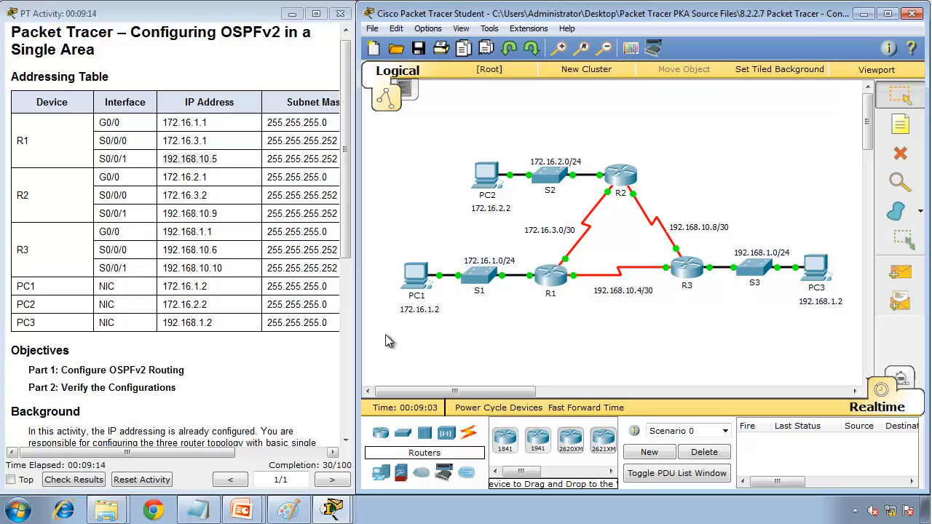
Return to R1's command line and check the passive LAN interface requirement in the activity instructions, ending back at the addressing table.
mouse_move(329, 512)
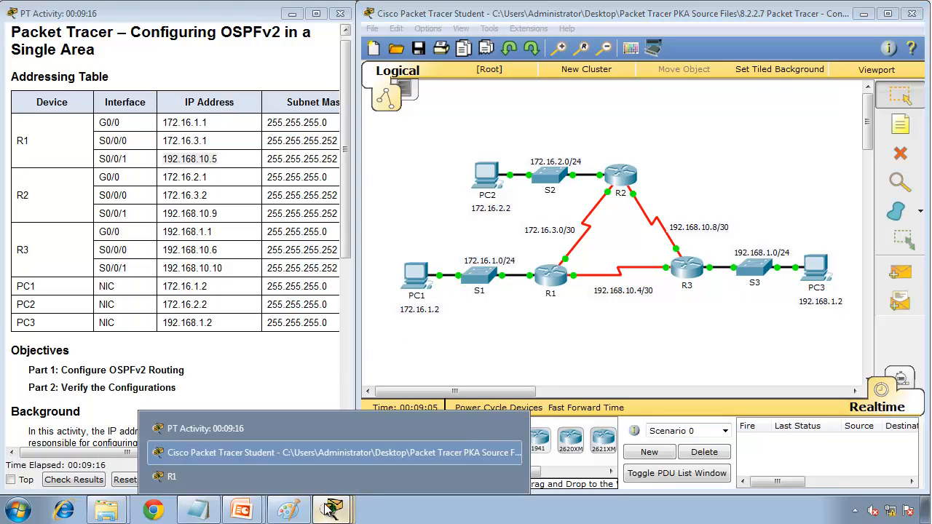
left_click(329, 478)
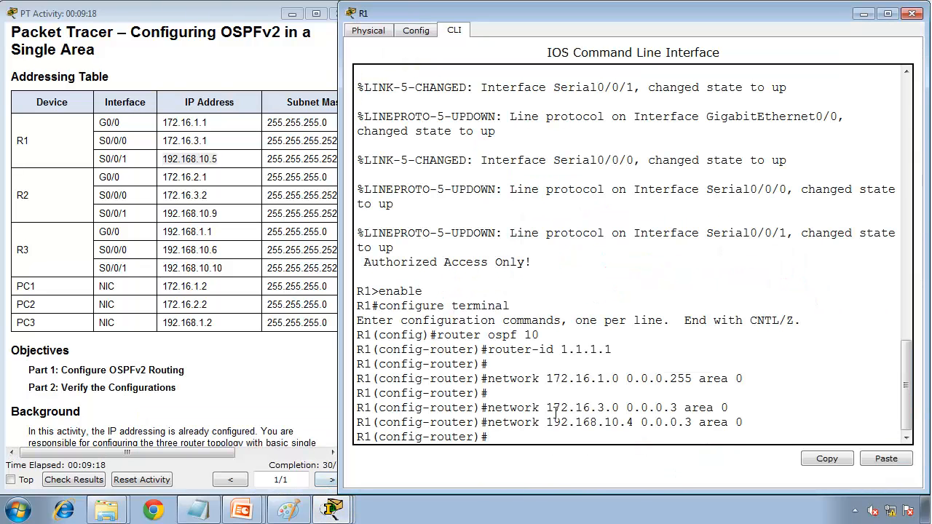
left_click(204, 378)
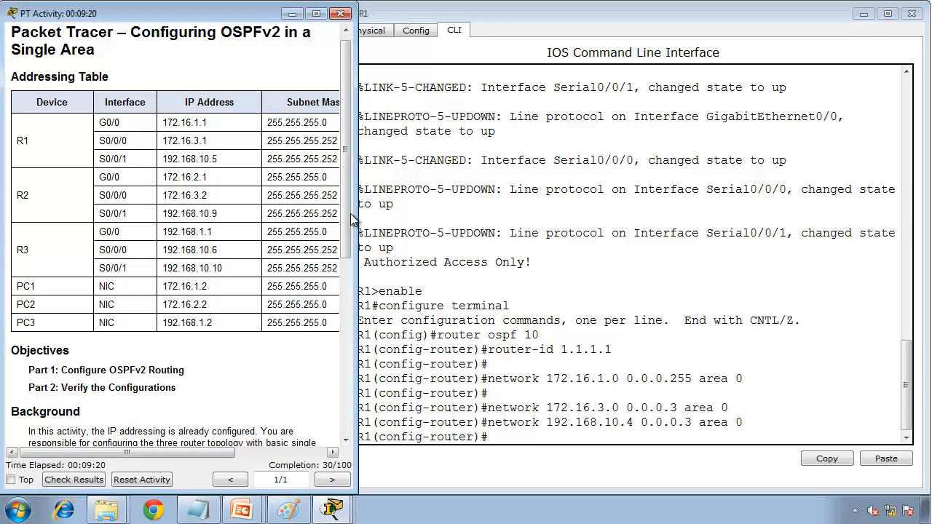
scroll(333, 318, "down", 5)
scroll(333, 318, "down", 3)
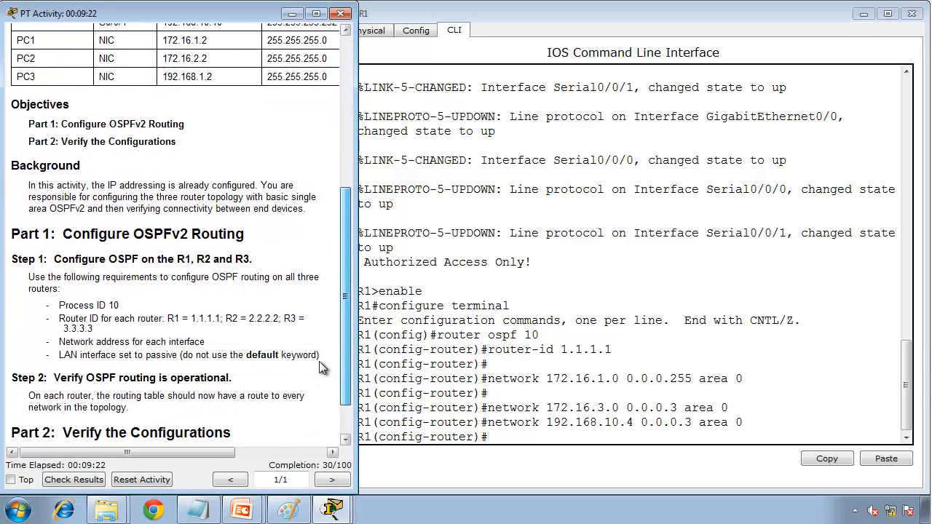
double_click(271, 354)
left_click(350, 127)
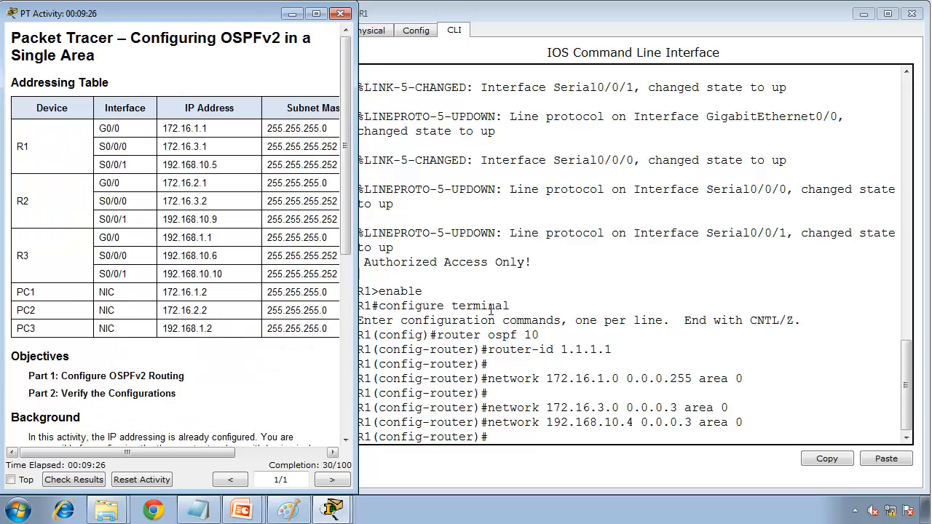
Set R1's g0/0 as a passive interface for OSPF and end the configuration mode.
left_click(514, 362)
type("pas")
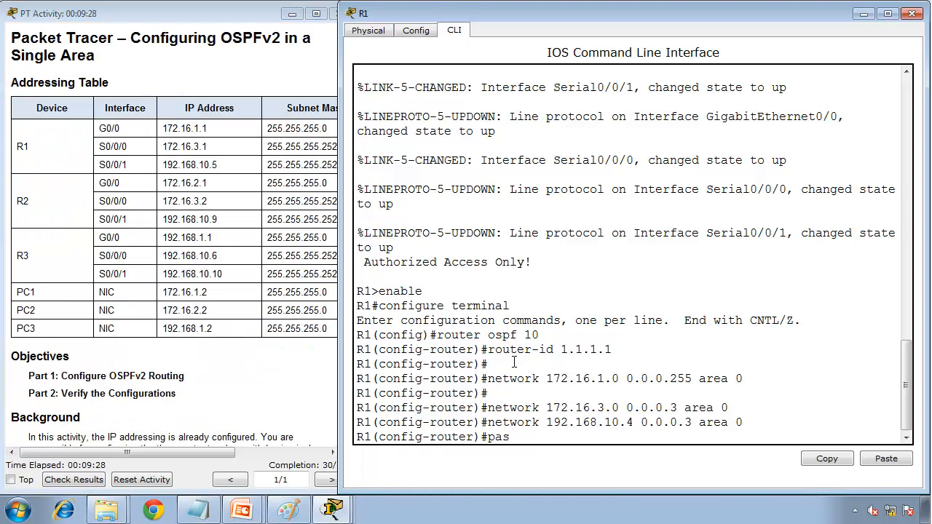
type("sive-interface g0/0")
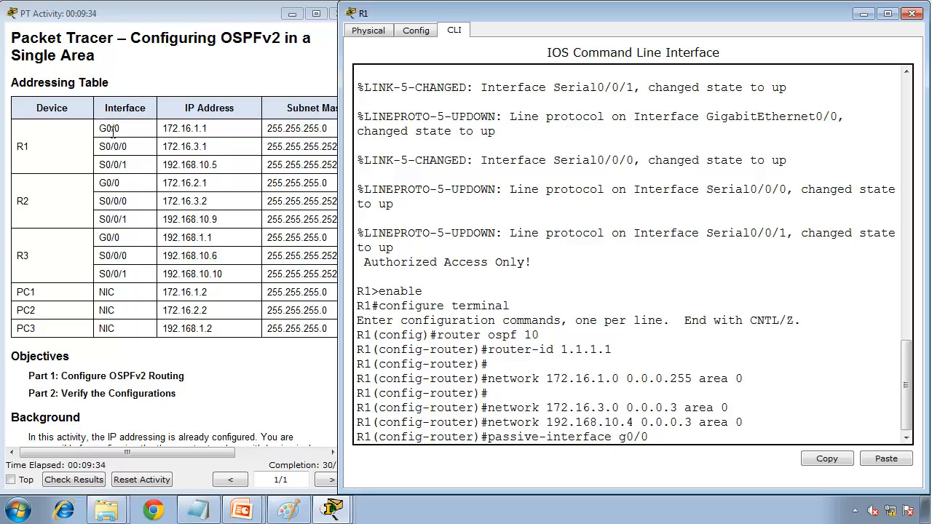
left_click_drag(114, 131, 99, 129)
left_click(738, 384)
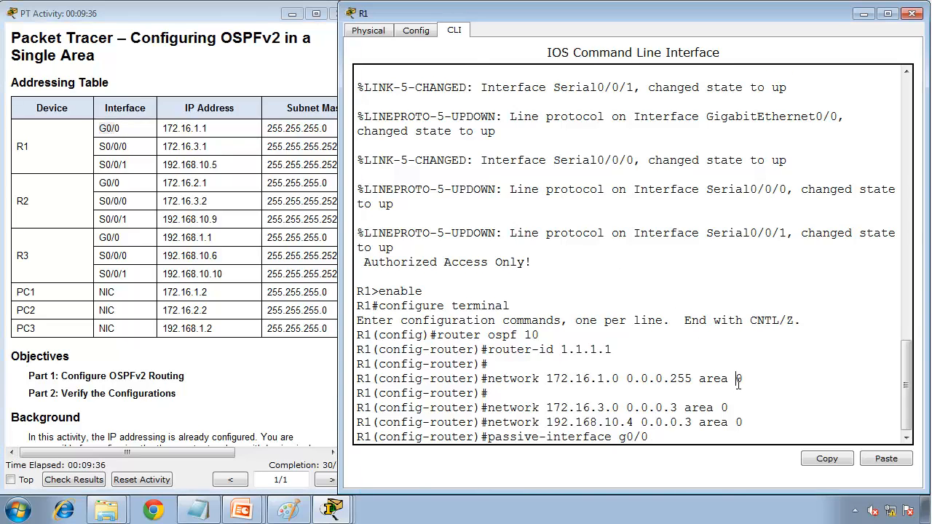
key("Return")
type("end")
key("Return")
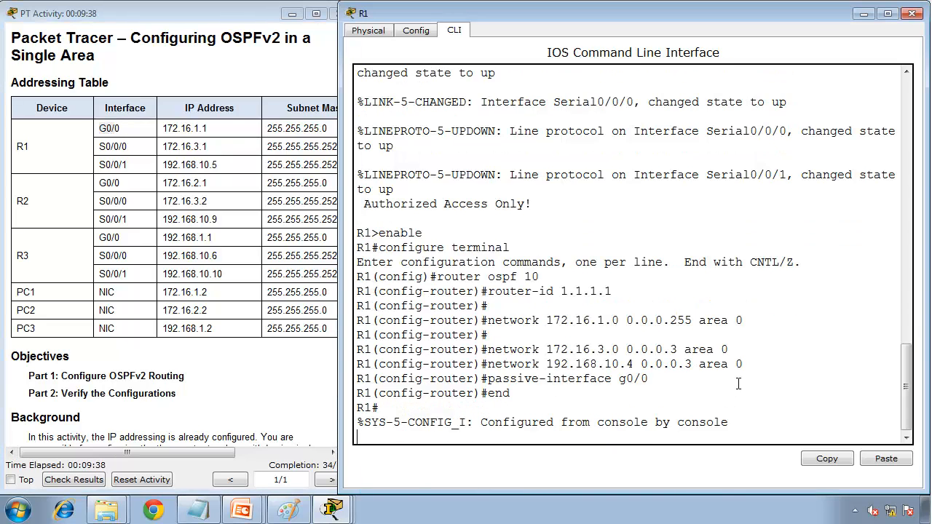
key("Return")
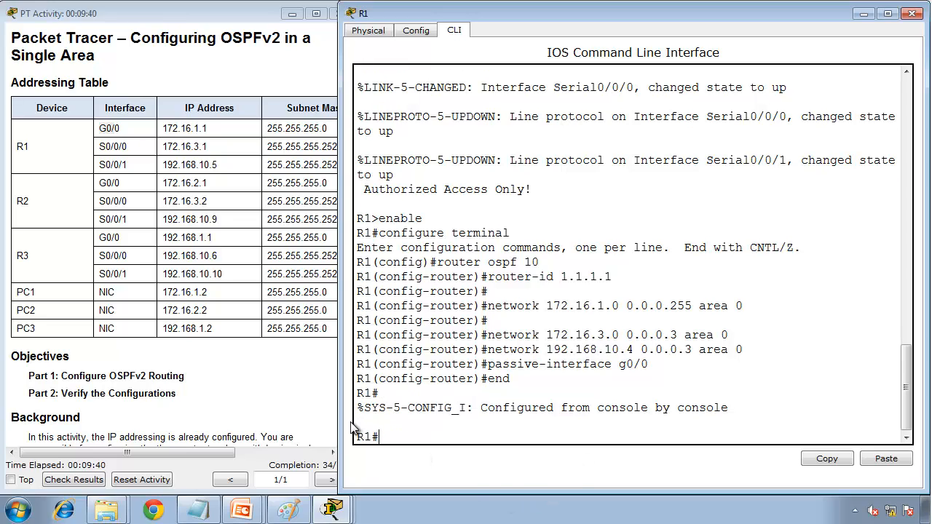
Display R1's OSPF neighbors with show ip ospf neighbor and highlight the command.
type("show ip ospf nei")
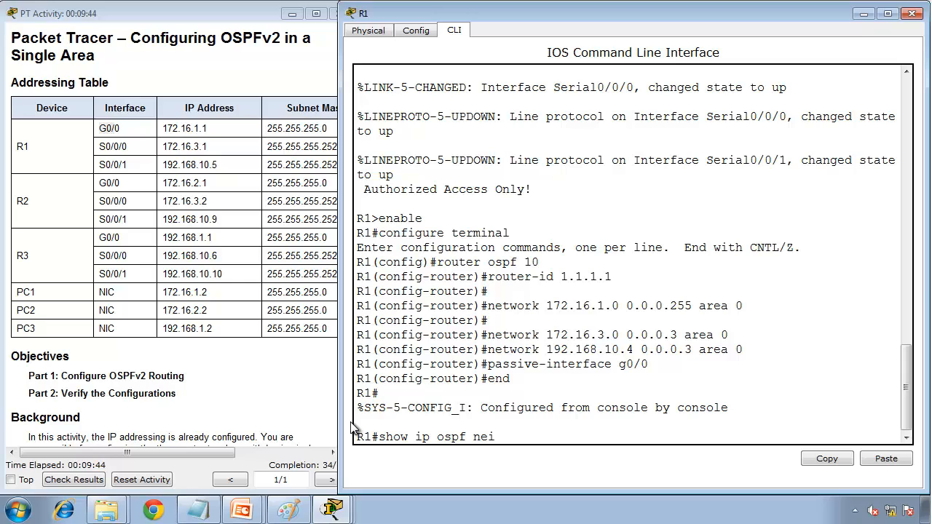
type("ghbor")
key("Return")
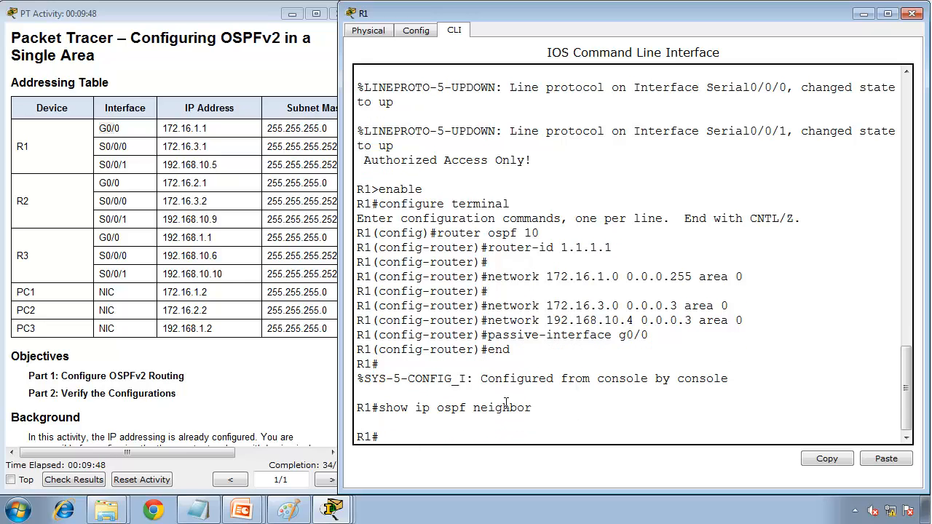
left_click_drag(539, 402, 388, 412)
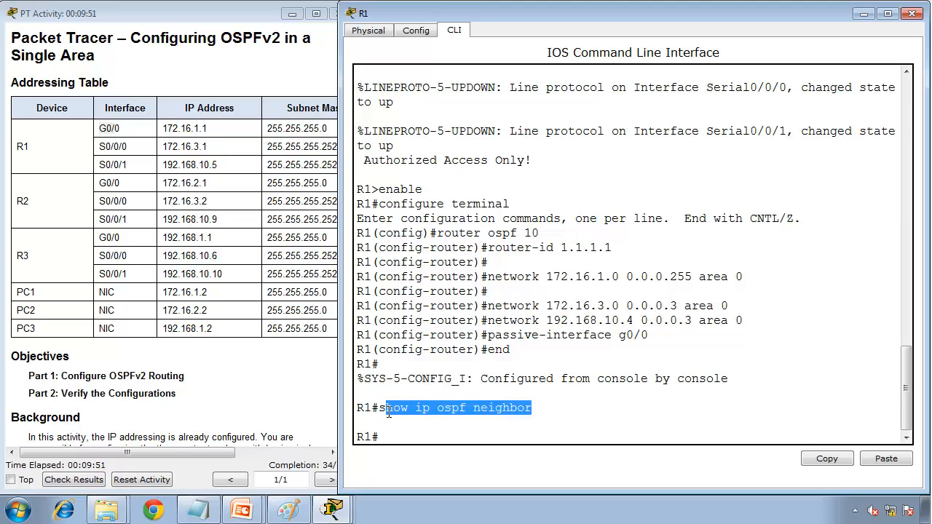
Review the OSPF requirements in the instructions, then open router R2's command line from the topology in a widened window.
left_click(221, 378)
left_click(342, 374)
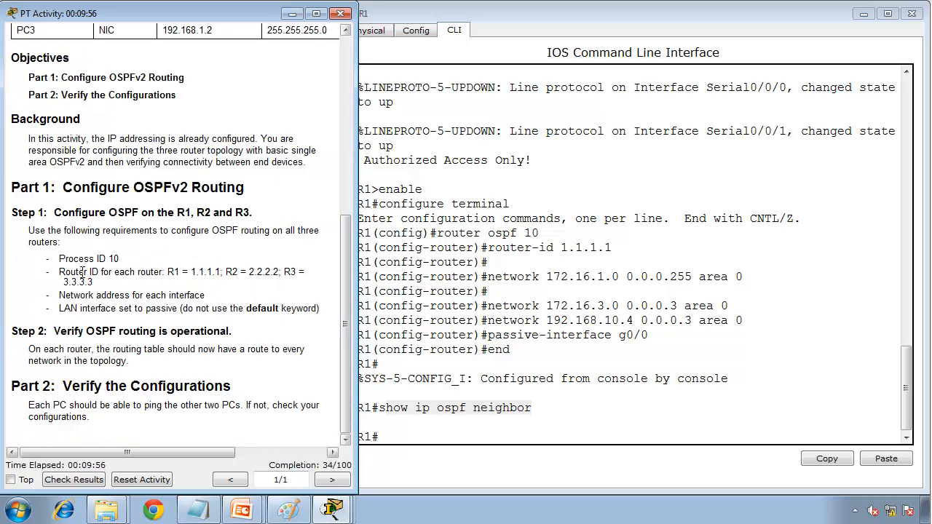
left_click(348, 96)
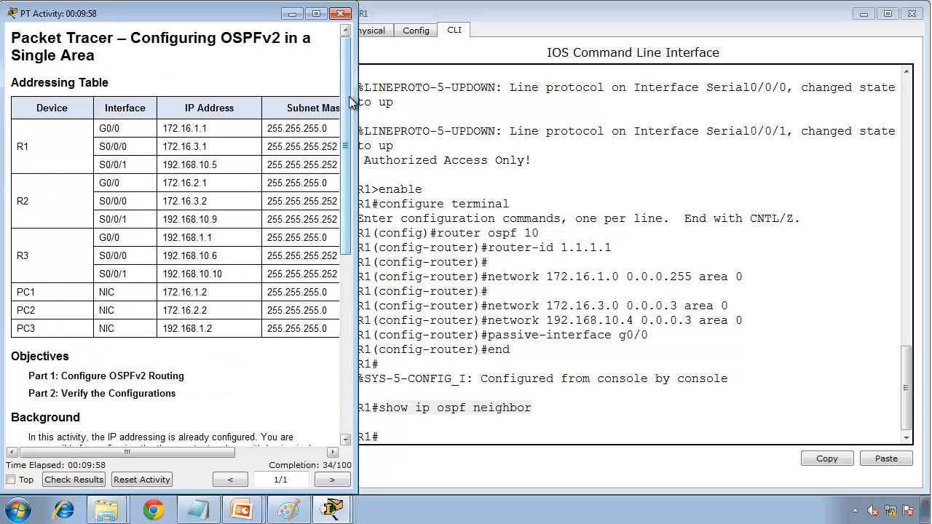
left_click(331, 510)
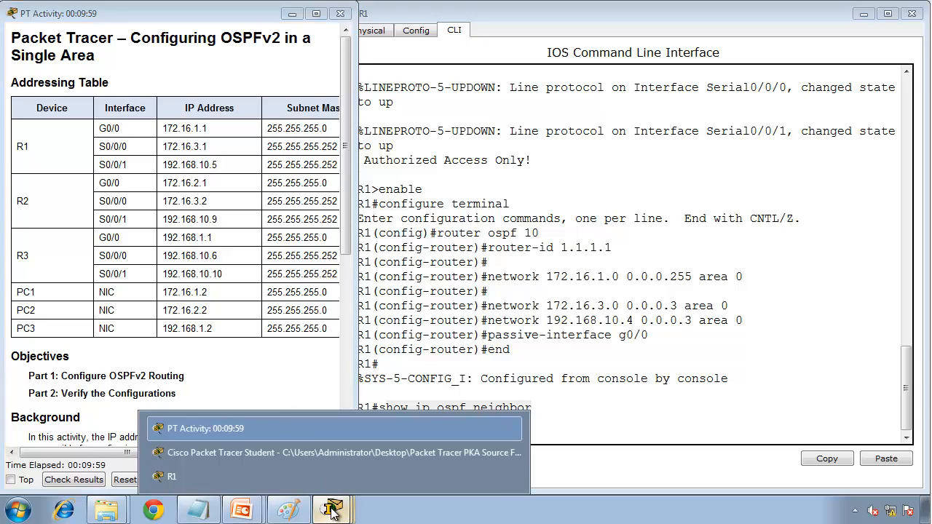
left_click(312, 453)
left_click(620, 176)
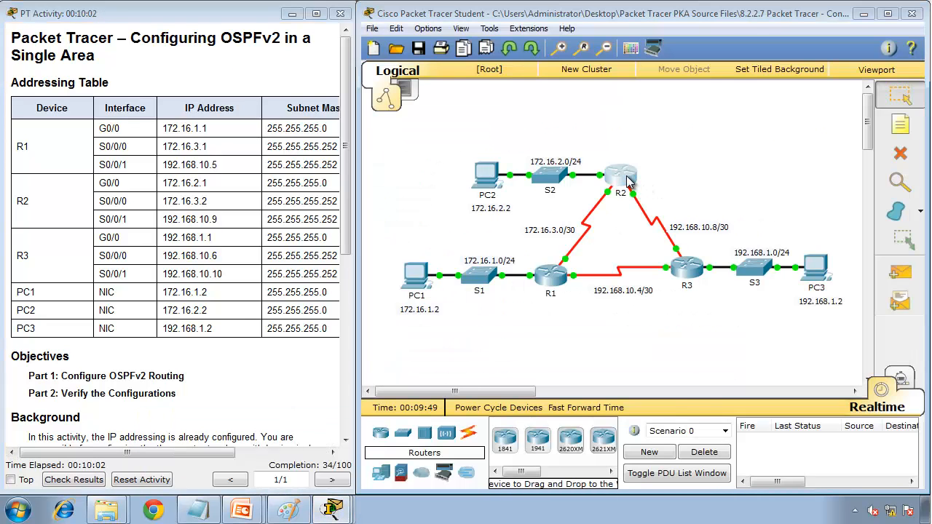
left_click_drag(919, 102, 922, 103)
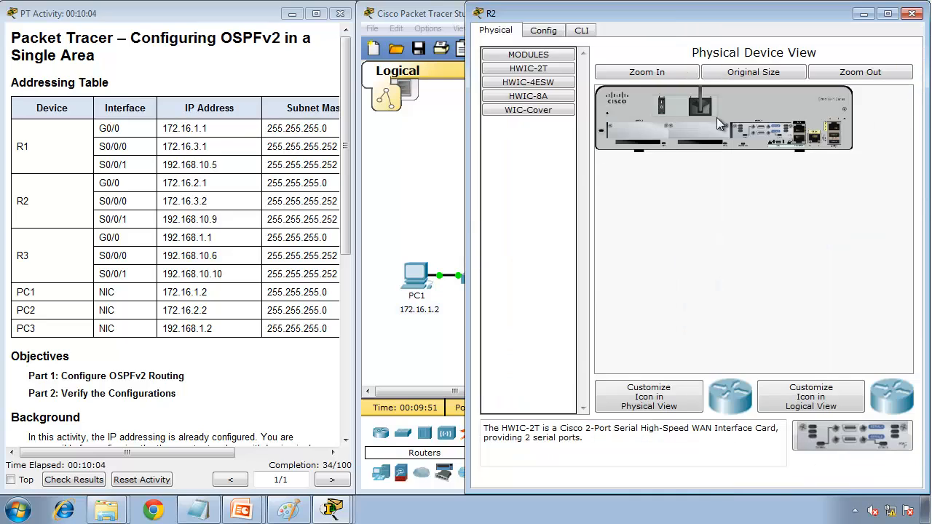
left_click_drag(466, 219, 355, 240)
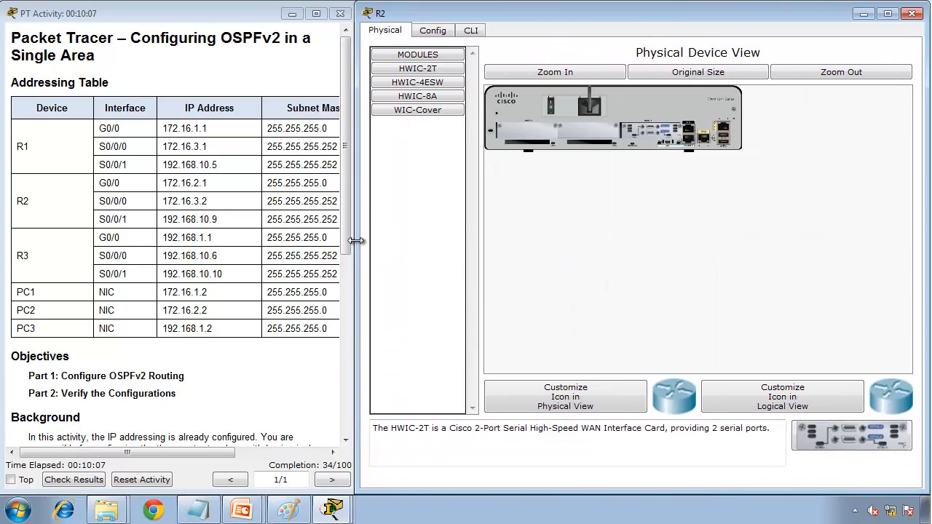
left_click(470, 30)
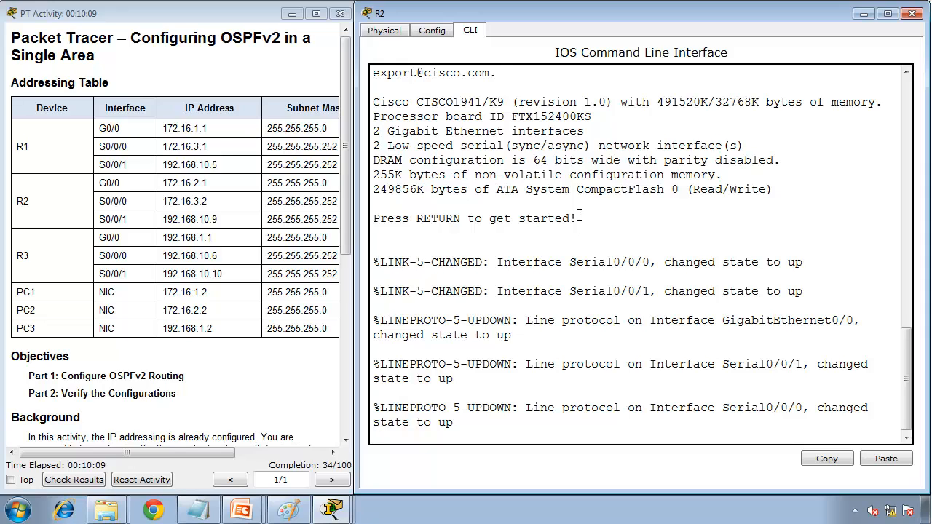
Enter privileged mode on R2 with enable and go into global configuration with config t.
key("Return")
type("enable")
key("Return")
type("config t")
key("Return")
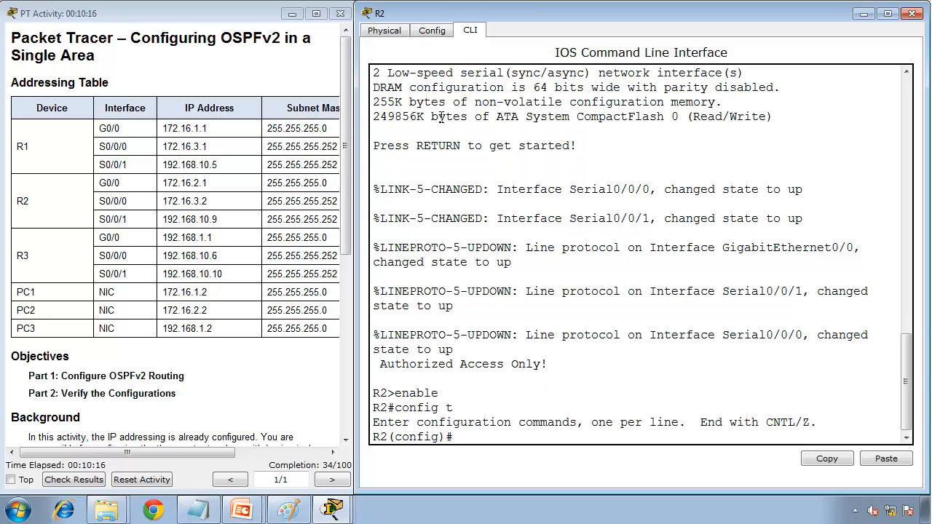
Start OSPF process 10 on R2 and set its router ID to 2.2.2.2.
type("rotuer")
key("BackSpace")
key("BackSpace")
key("BackSpace")
key("BackSpace")
key("BackSpace")
type("outer ospf")
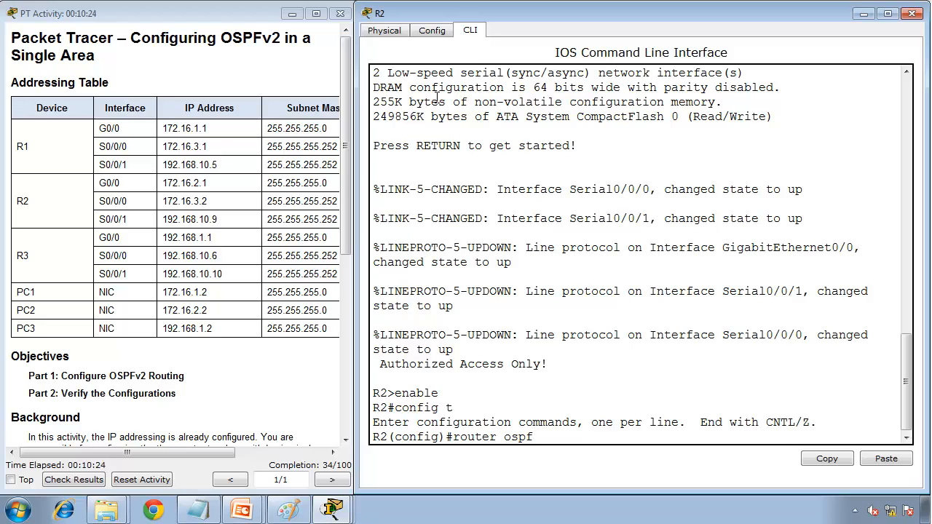
type(" 20")
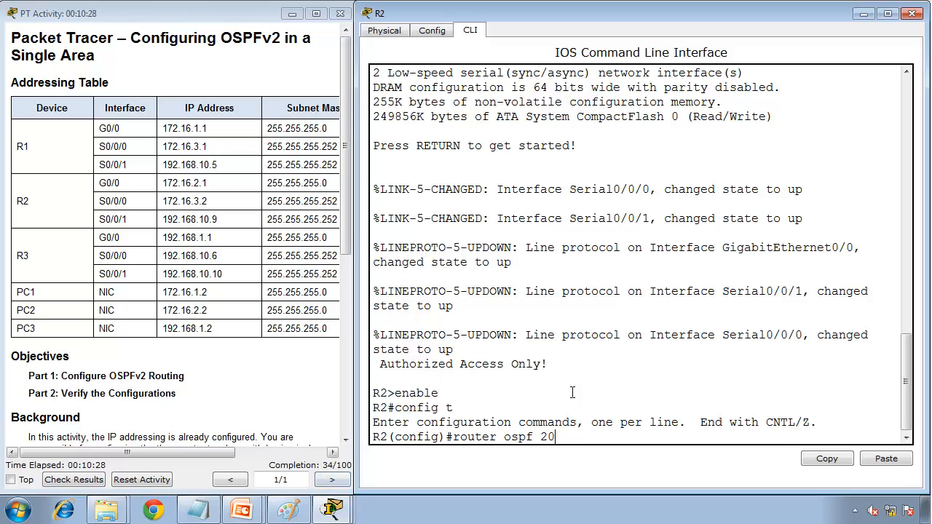
key("BackSpace")
key("BackSpace")
type("10")
key("Return")
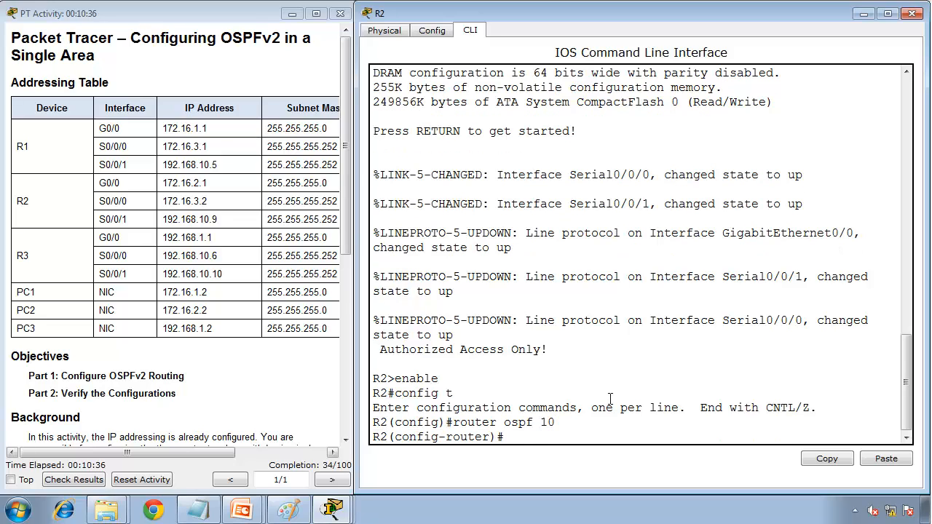
type("router-id 2.2.2.2")
key("Return")
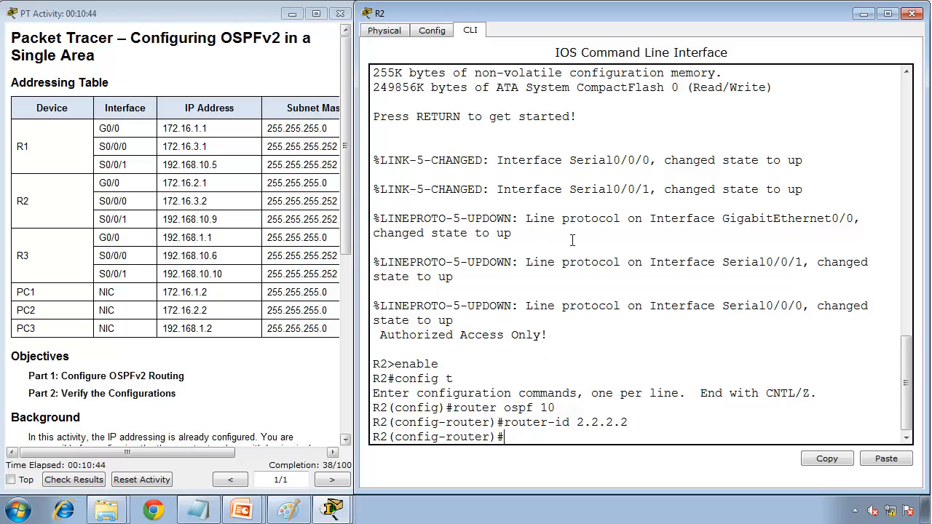
Advertise R2's LAN network 172.16.2.0 with wildcard 0.0.0.255 in area 0, highlighting the G0/0 address and mask as reference.
type("network 172.16.2.0")
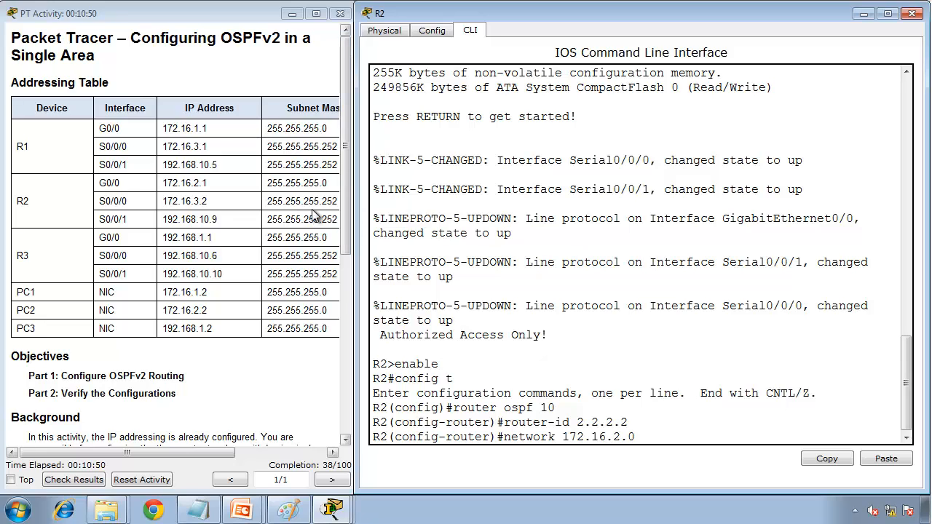
left_click_drag(328, 182, 160, 185)
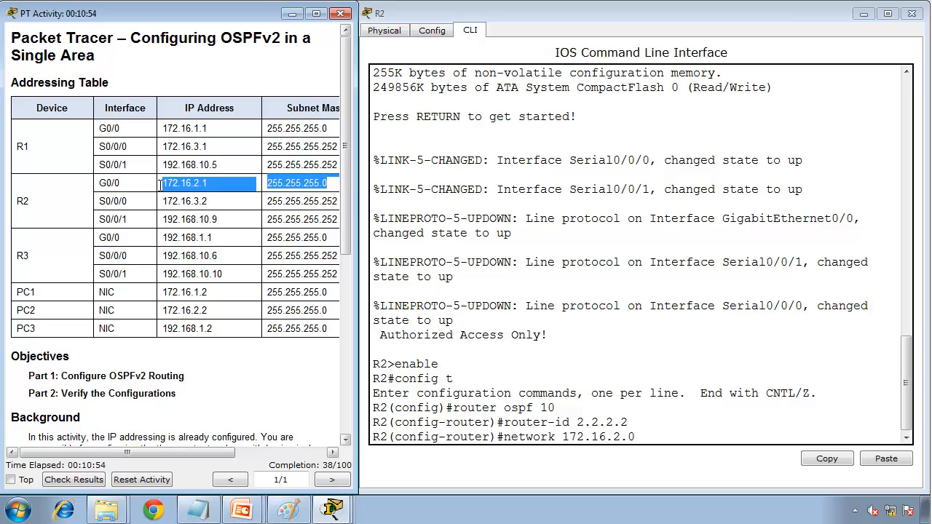
left_click(766, 382)
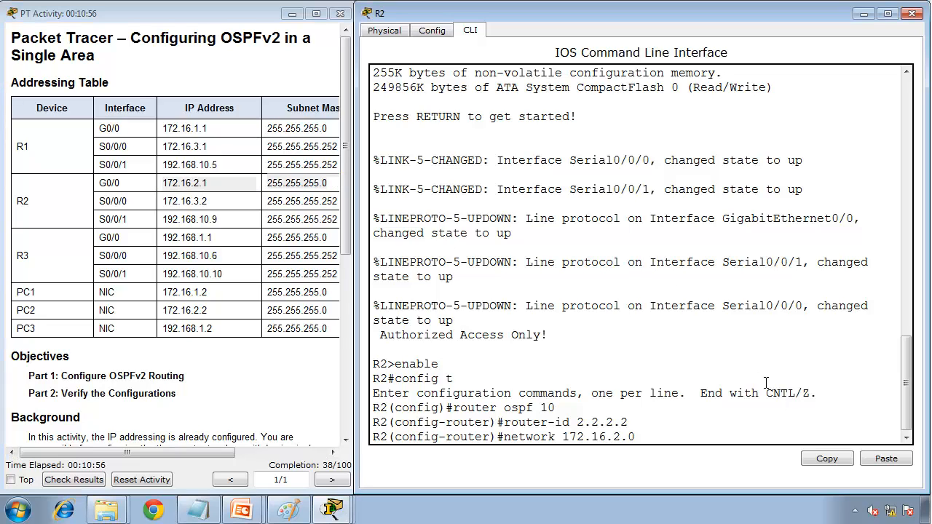
type("0.0.0.255 area 0")
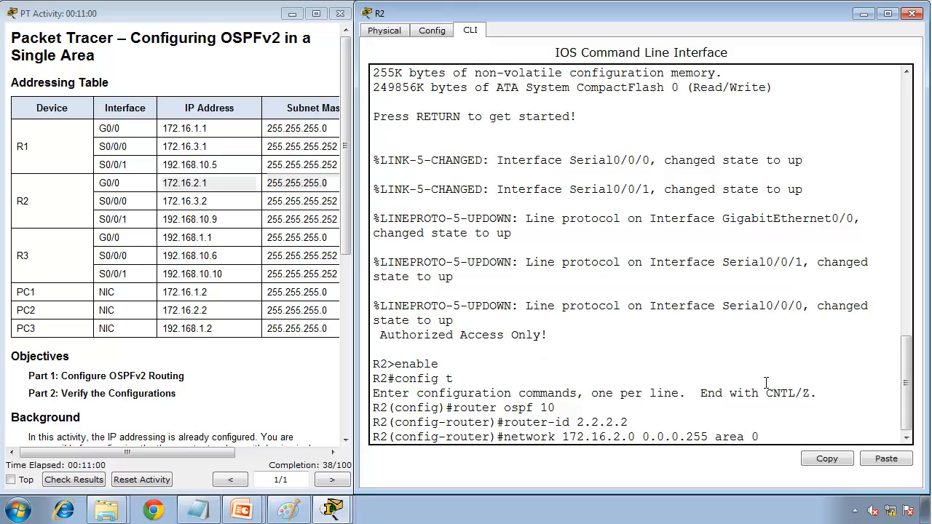
key("Return")
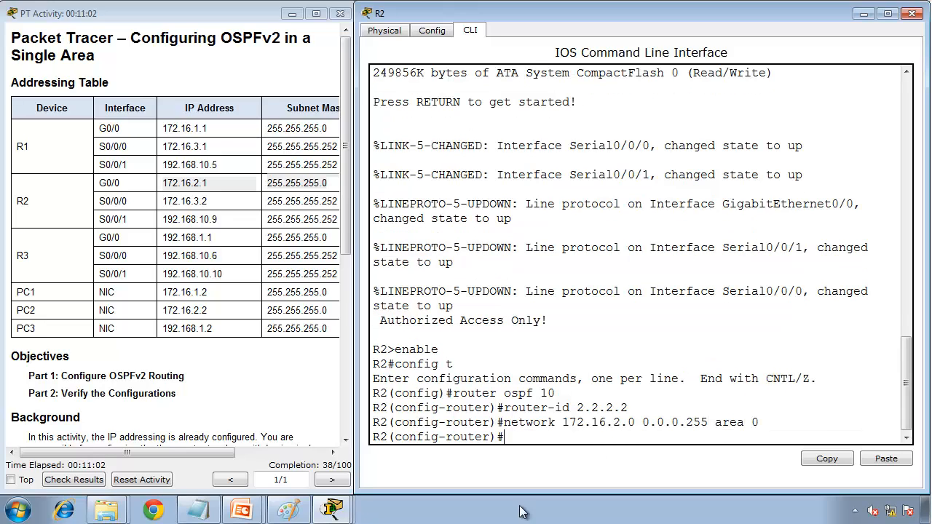
Advertise R2's S0/0/0 network 172.16.3.0 with wildcard 0.0.0.3 in area 0, highlighting its address and mask in the addressing table.
left_click_drag(337, 201, 163, 204)
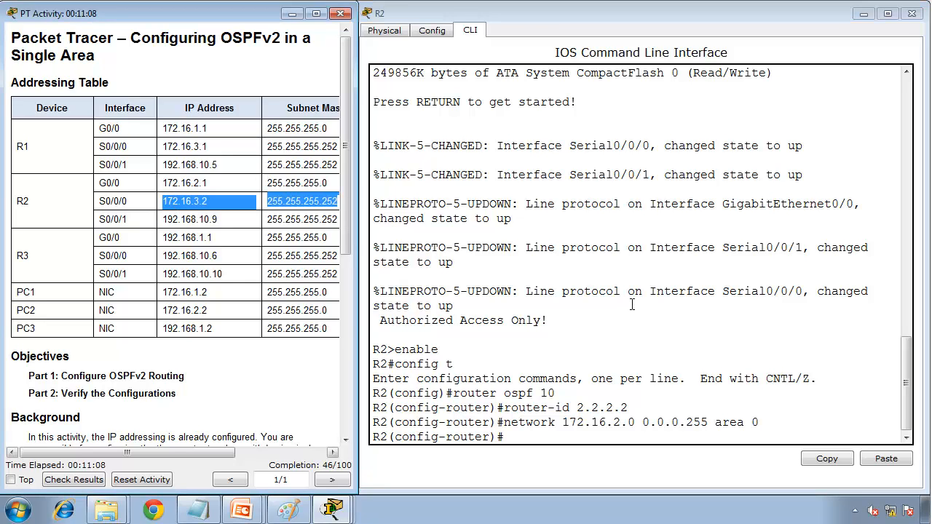
left_click(626, 431)
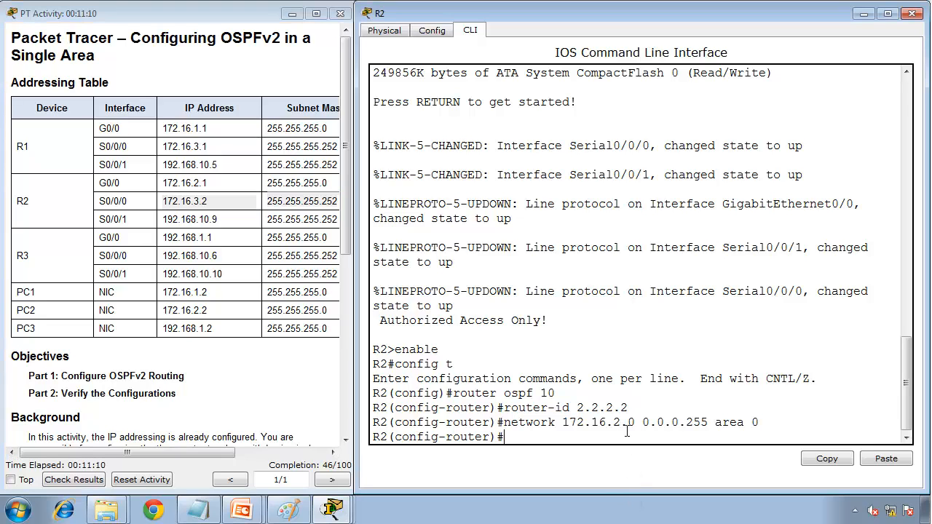
type("network 172.16.3")
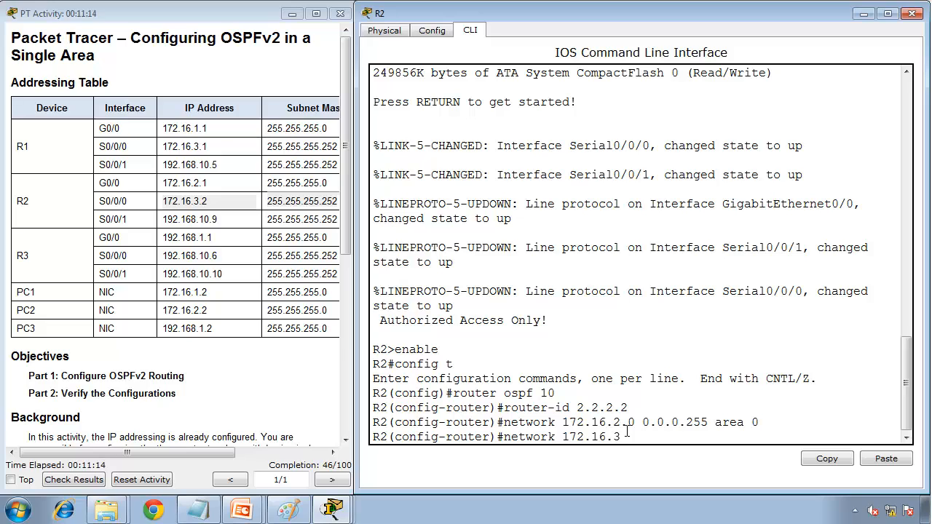
type(".0 0.0.0.3 area 0")
key("Return")
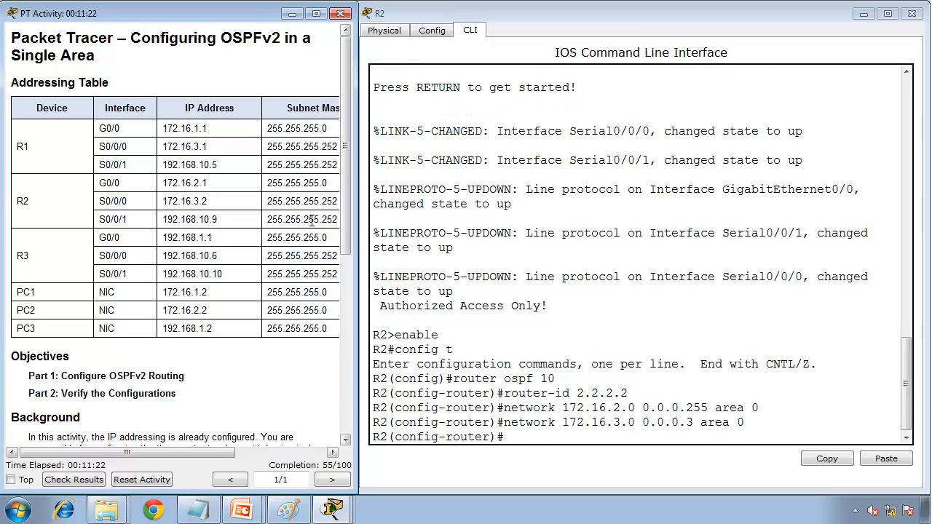
left_click_drag(332, 216, 100, 219)
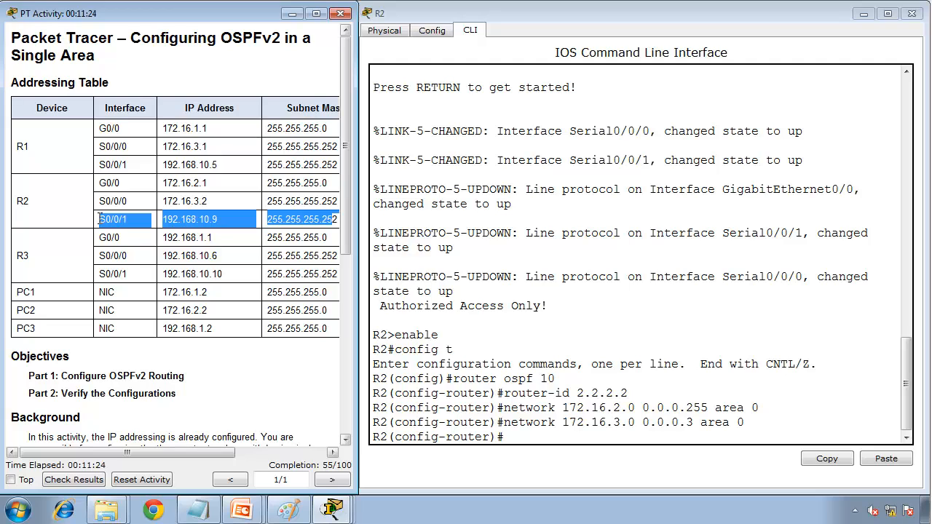
left_click(592, 284)
type("neto")
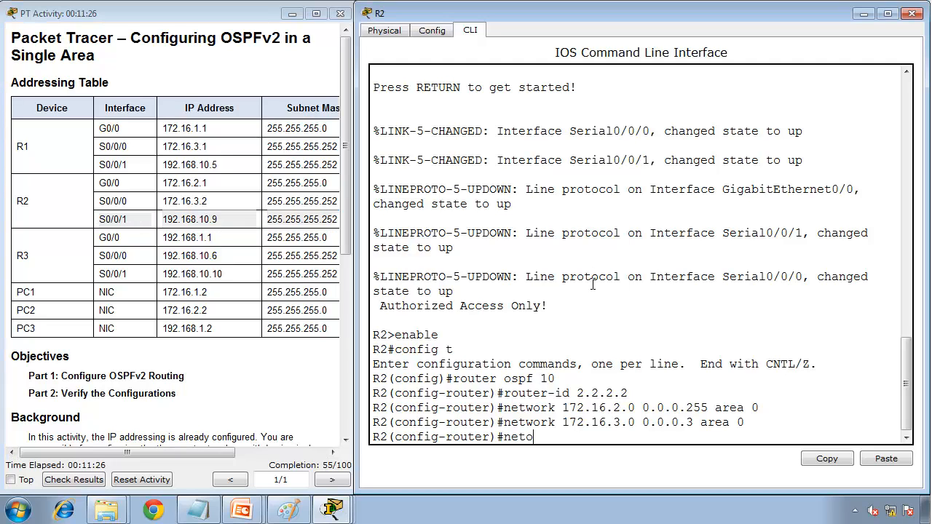
key("BackSpace")
type("work")
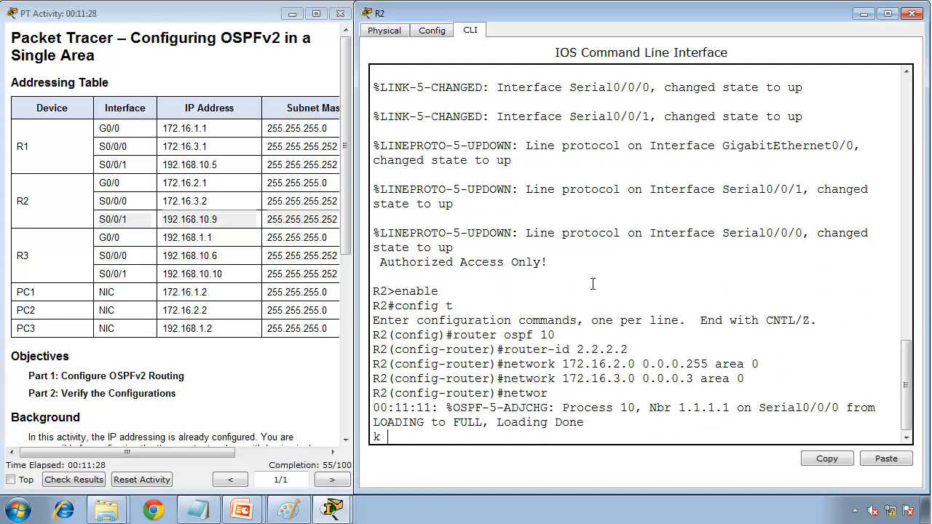
key("Return")
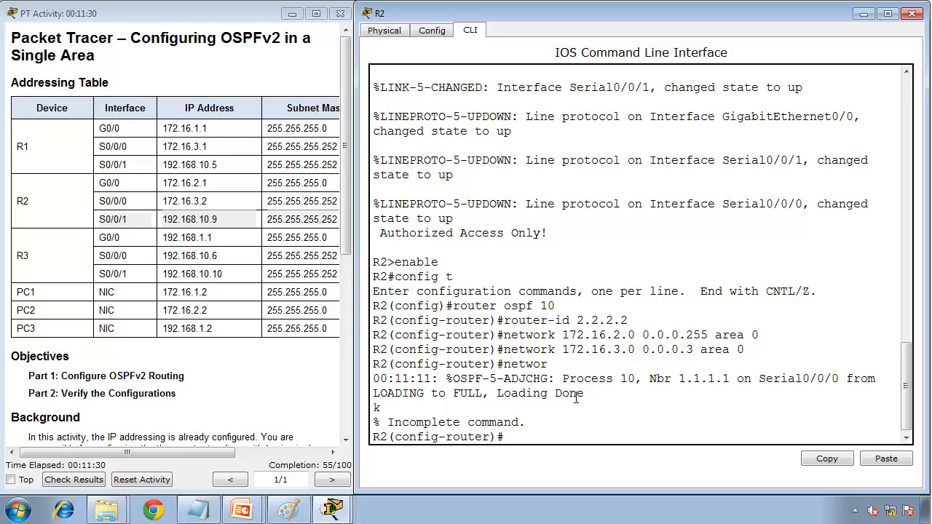
Highlight the interface and state in R2's adjacency message, and advertise network 192.168.10.8 with wildcard 0.0.0.3 in area 0.
left_click_drag(586, 397, 832, 379)
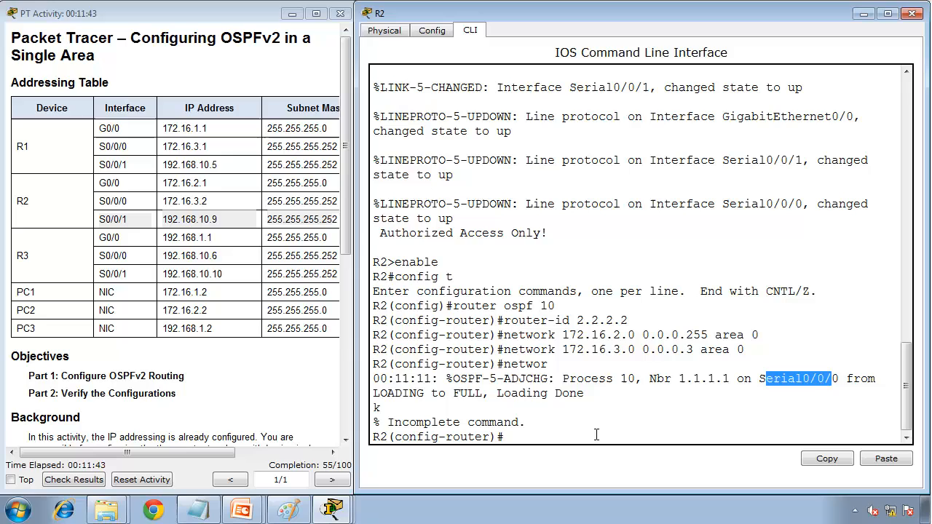
left_click(476, 393)
left_click_drag(477, 394, 441, 394)
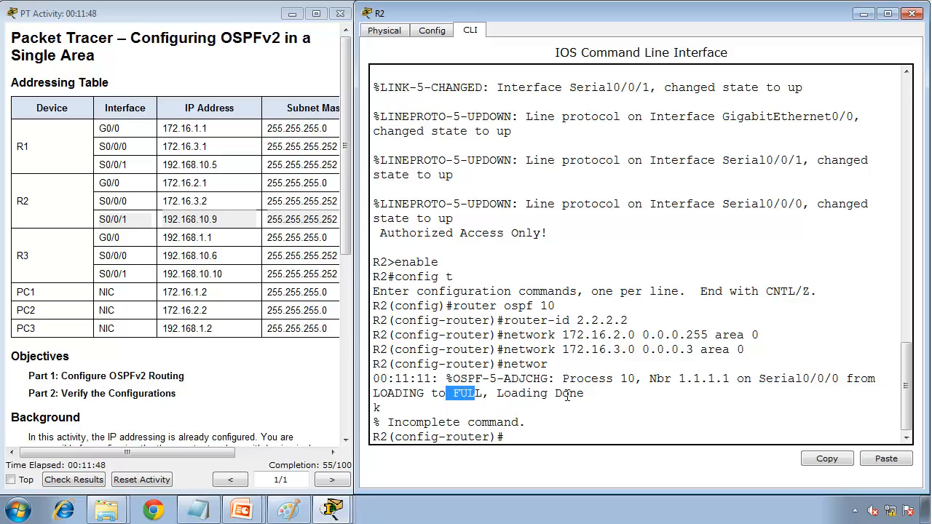
left_click(548, 436)
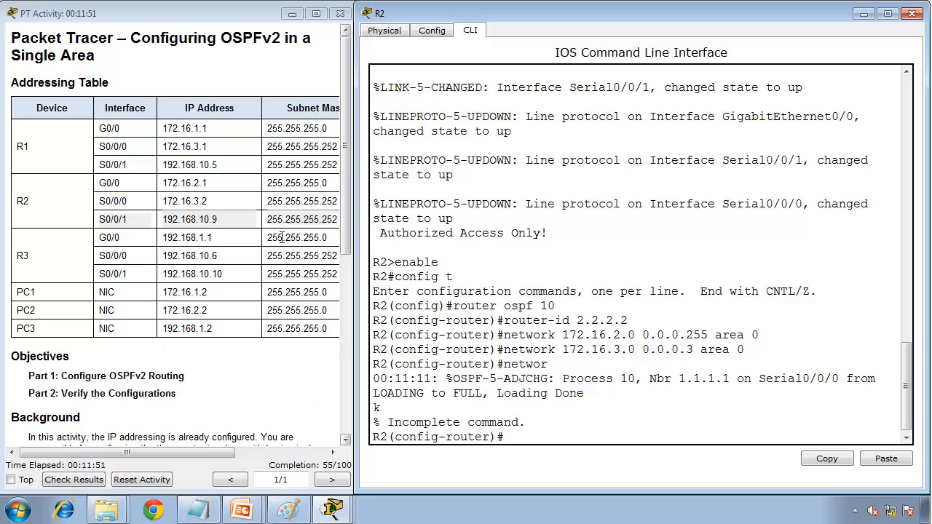
type("network")
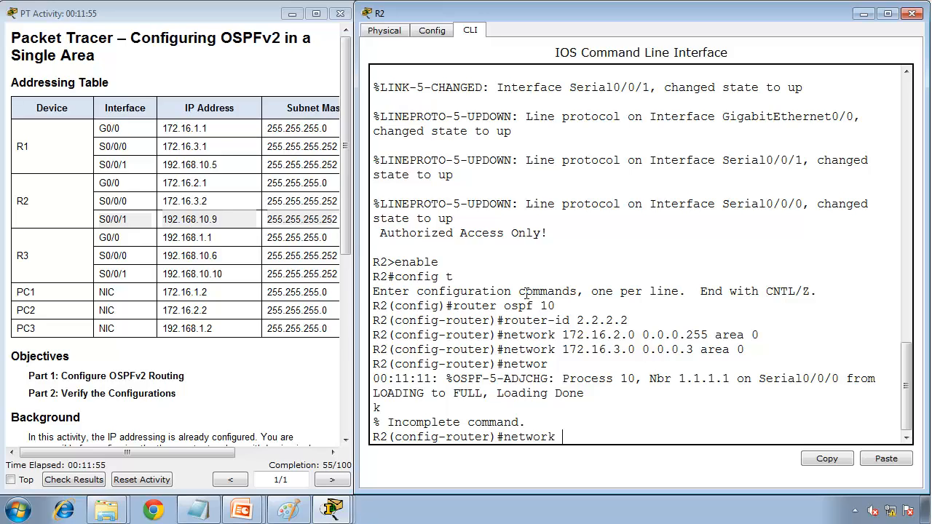
type(" 192.168.10.8 0.0.")
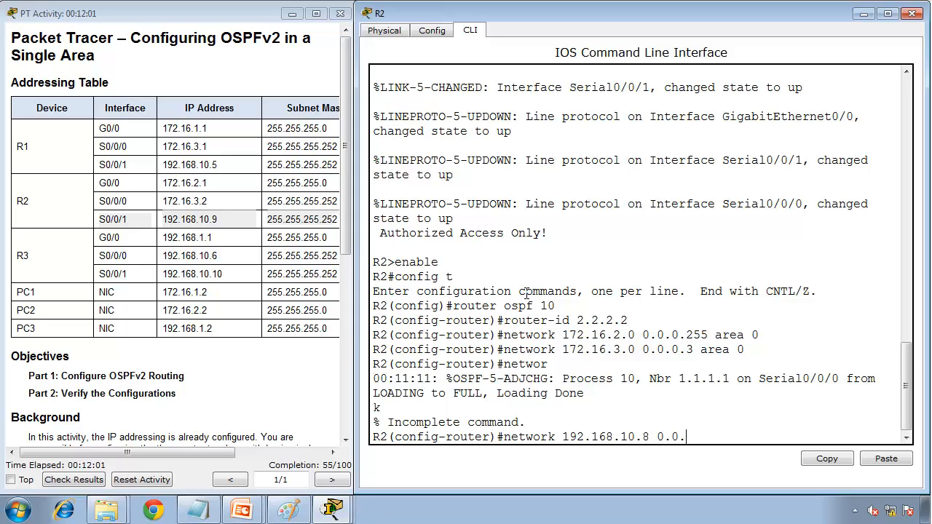
type("0.3 area 0")
key("Return")
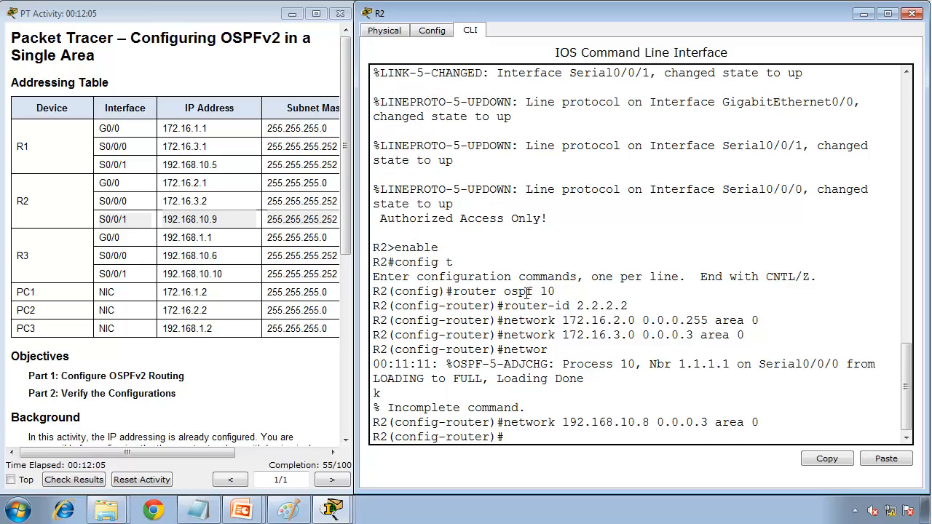
Make R2's LAN interface g0/0 passive for OSPF, highlighting that interface in the addressing table as reference.
double_click(122, 188)
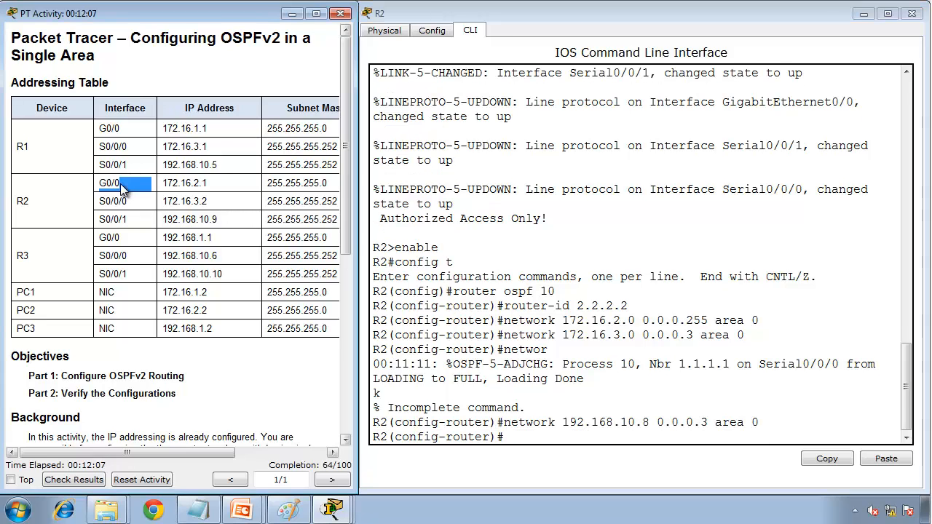
left_click_drag(99, 183, 111, 182)
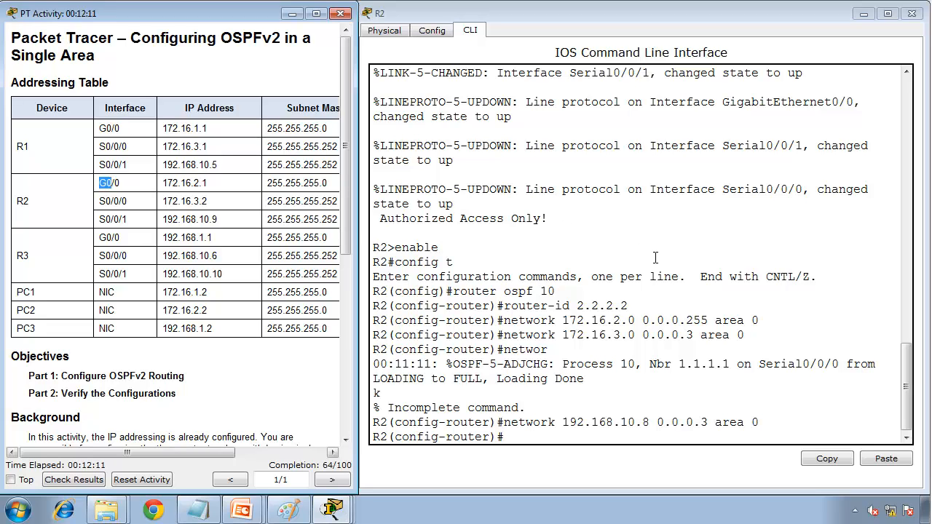
left_click(623, 428)
type("p")
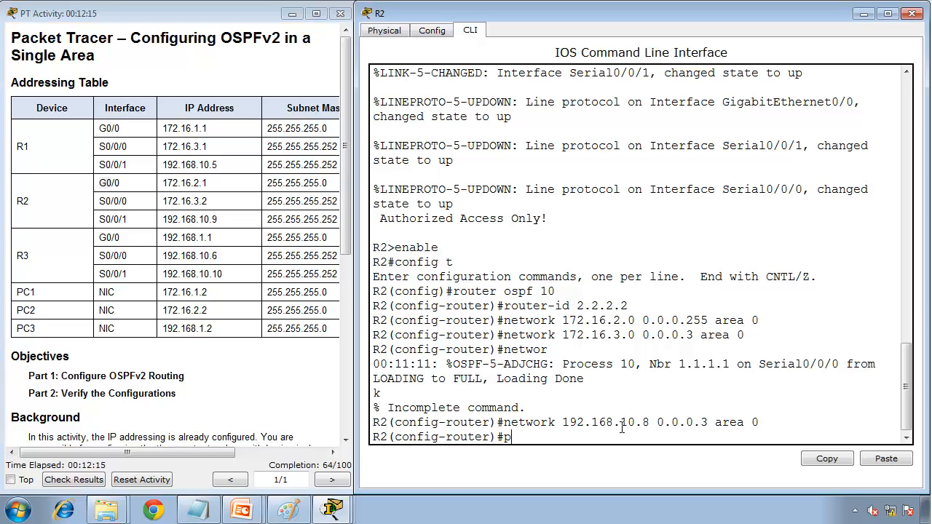
type("assive")
key("BackSpace")
type("ve0ni")
key("BackSpace")
key("BackSpace")
type("-interface")
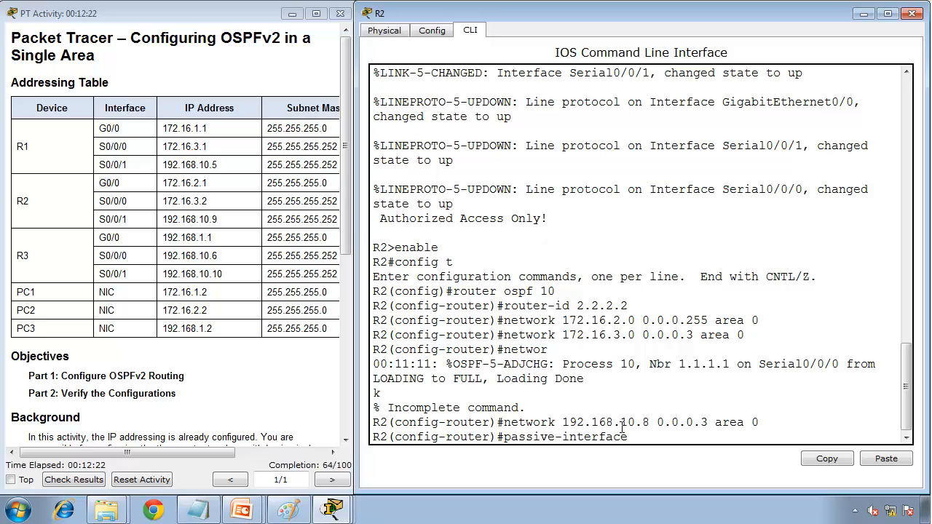
type(" g0/0")
key("Return")
Leave configuration mode on R2 with end and save the running configuration to startup-config with copy run startu.
type("end")
key("Return")
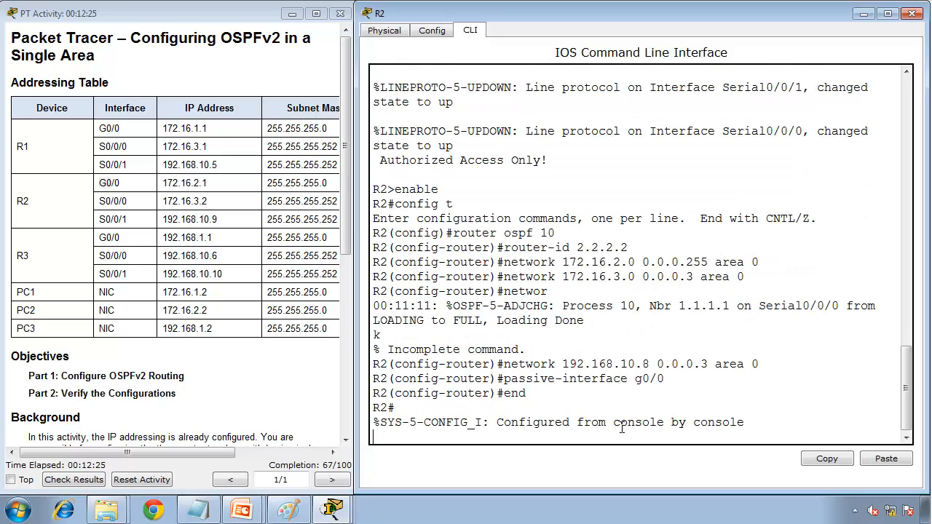
key("Return")
type("copy ru")
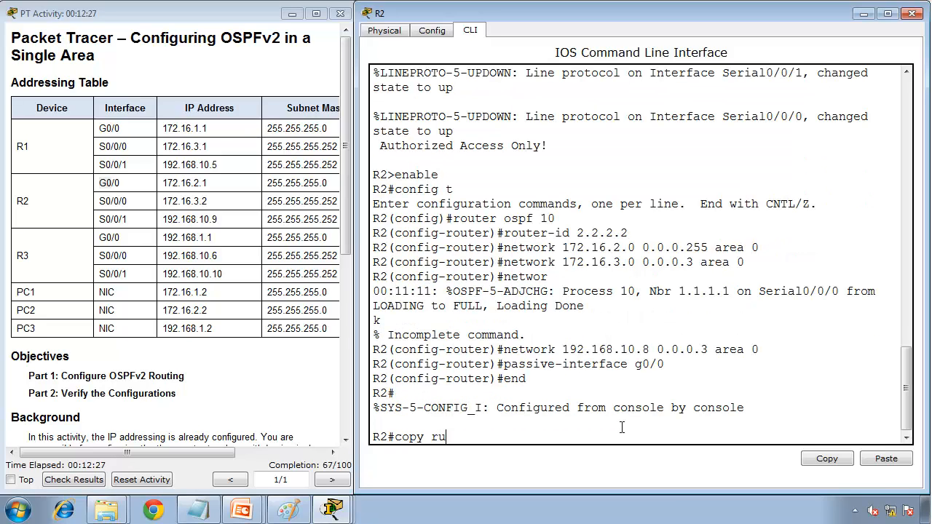
type("n startu")
key("Return")
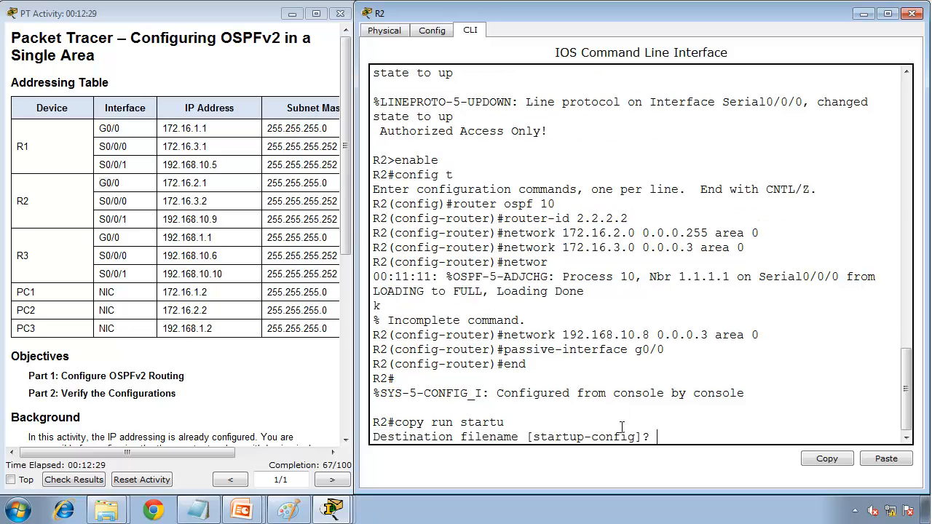
key("Return")
key("Return")
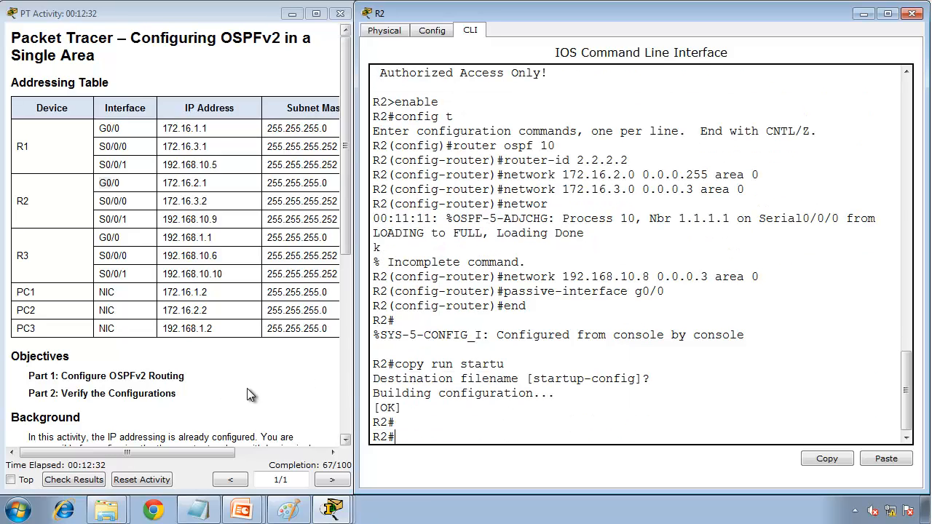
Return to the network topology and open router R3's command line in a widened window beside the instructions.
left_click(331, 510)
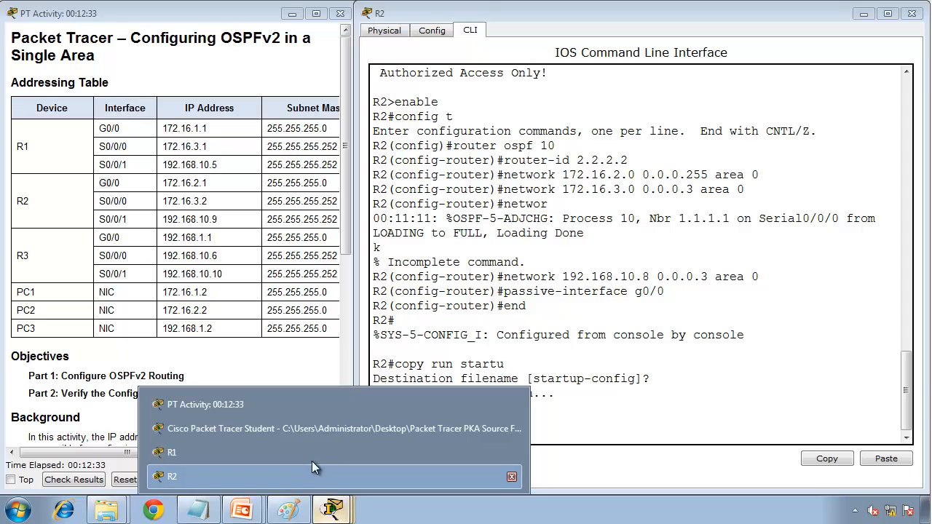
left_click(306, 431)
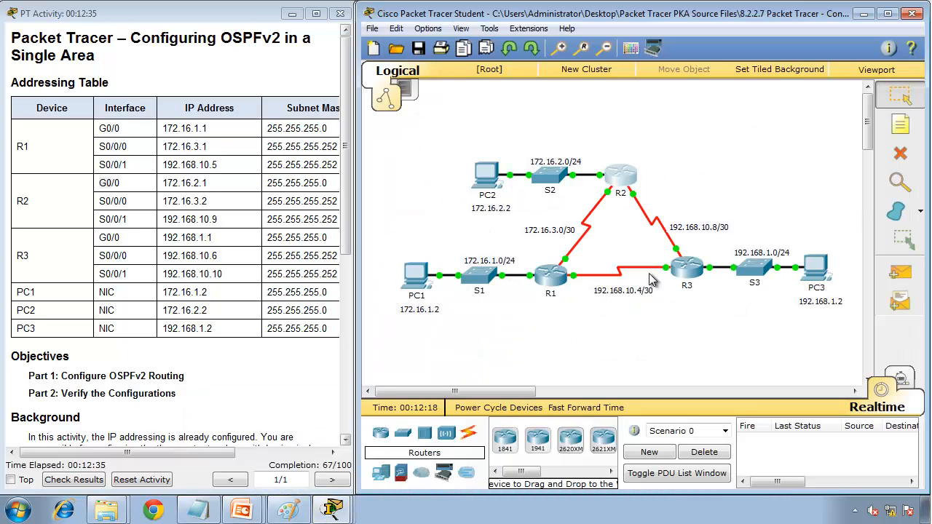
left_click(687, 271)
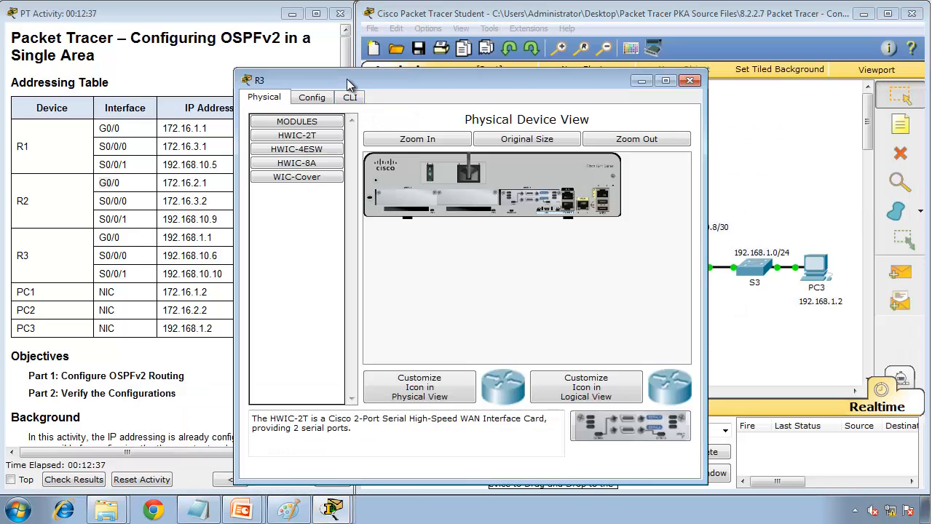
left_click_drag(347, 85, 929, 159)
left_click_drag(469, 250, 357, 266)
left_click(468, 30)
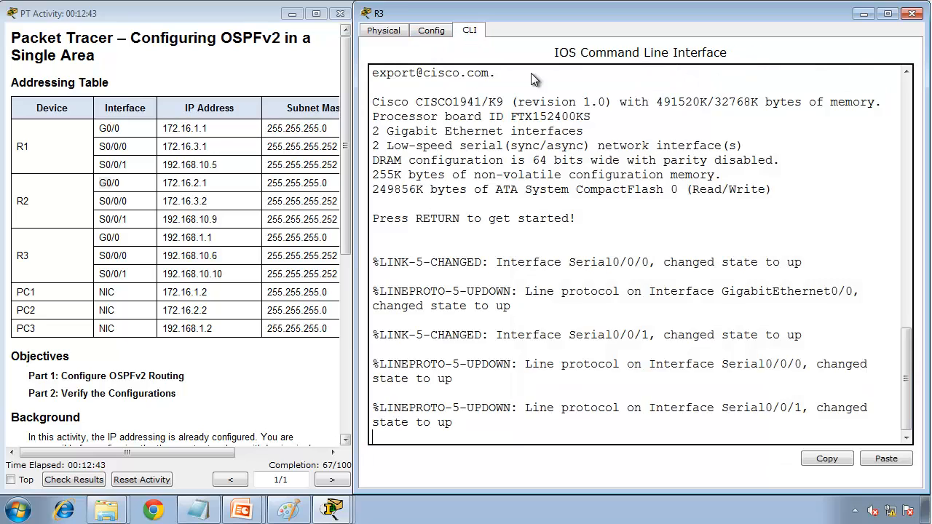
Enter privileged mode on R3 with enable and go into global configuration with conf t.
key("Return")
type("enable")
key("Return")
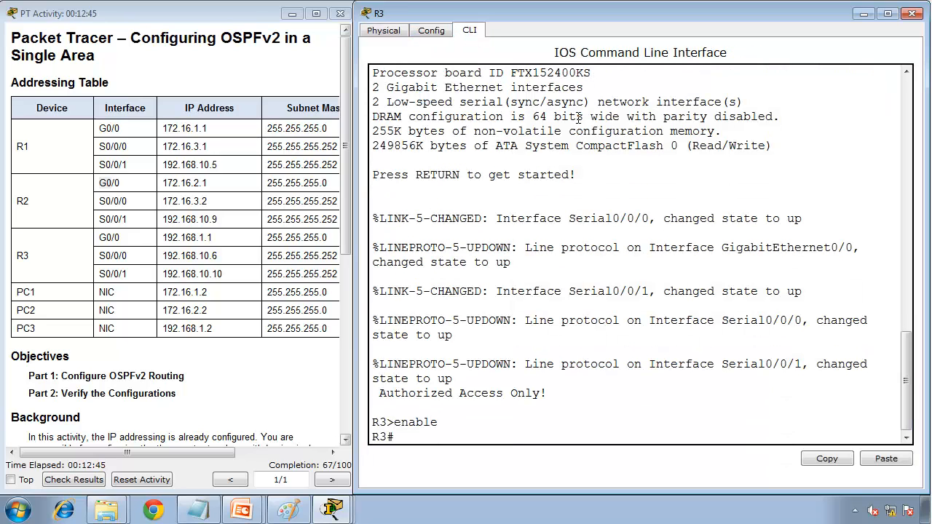
type("conf t")
key("Return")
Start OSPF process 10 on R3 and set its router ID to 3.3.3.3.
type("ro")
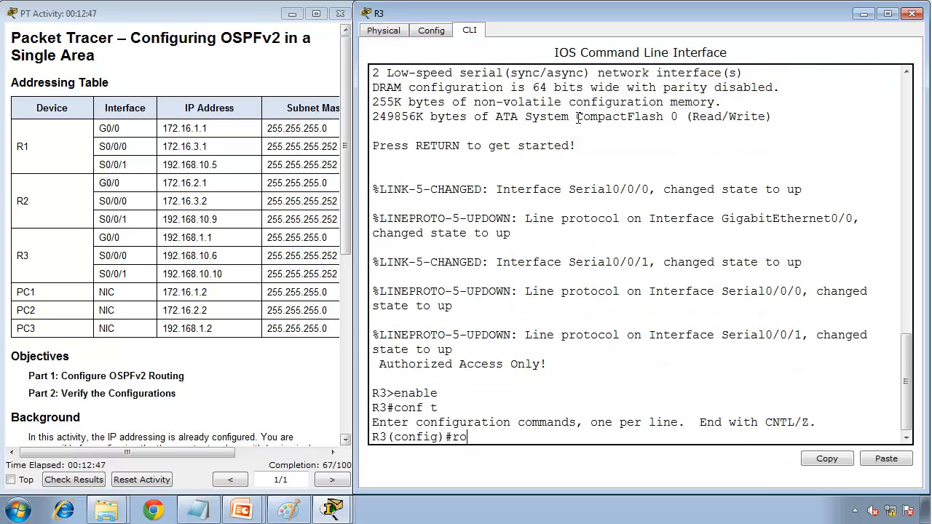
type("uter ospf 10")
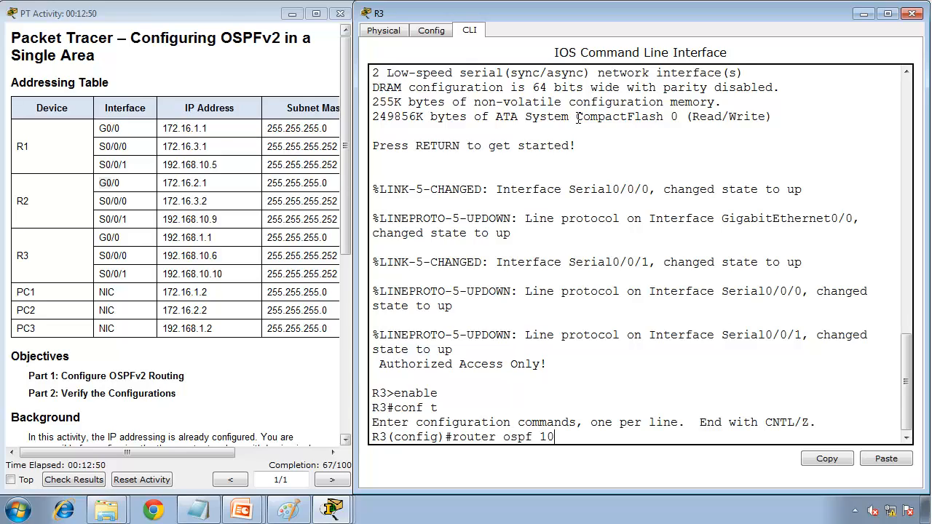
key("Return")
type("rotuer")
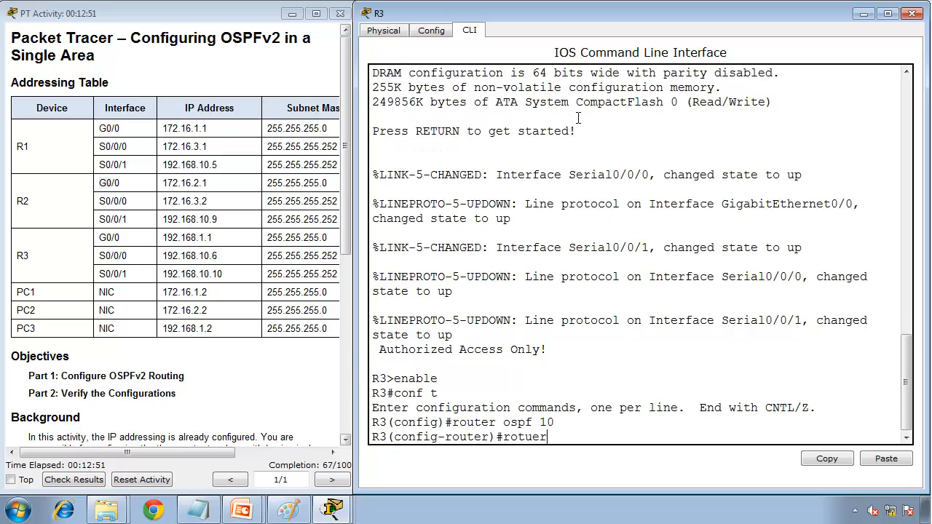
key("BackSpace")
key("BackSpace")
key("BackSpace")
key("BackSpace")
key("BackSpace")
type("outer-id 3.3.3.3")
key("Return")
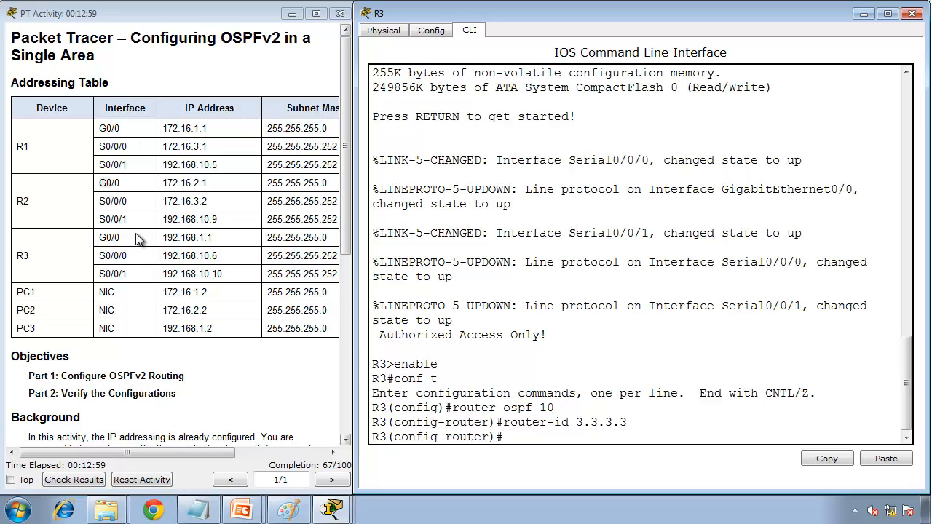
Advertise R3's LAN network 192.168.1.0 with wildcard 0.0.0.255 in area 0, highlighting the G0/0 address as reference.
left_click_drag(217, 237, 98, 233)
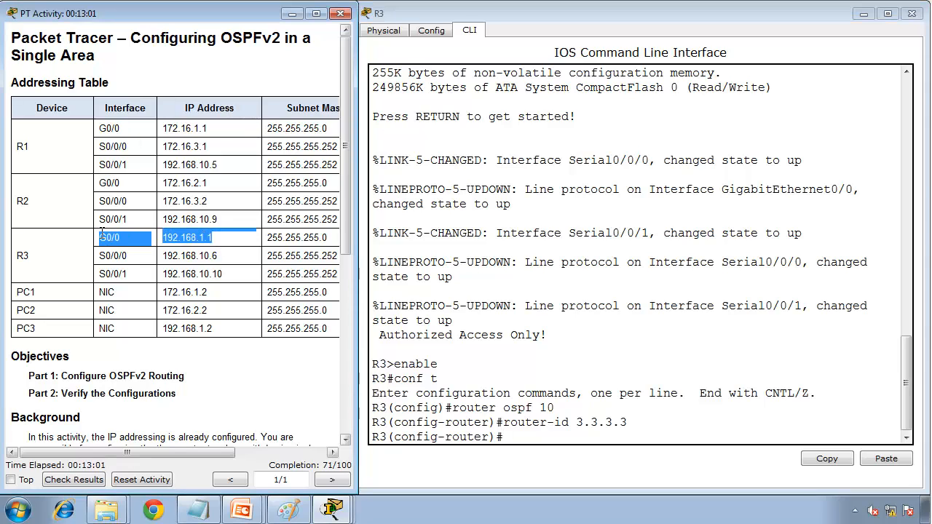
left_click(582, 279)
type("netwo")
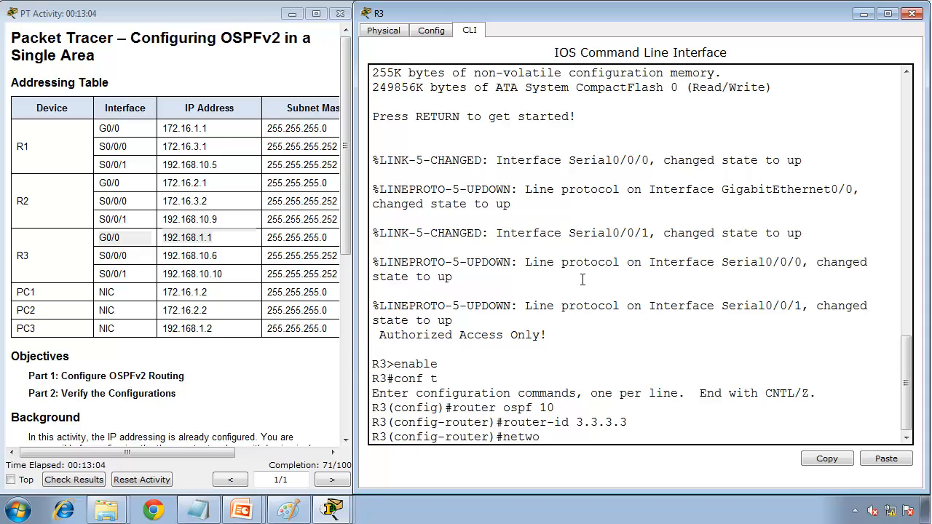
type("rk 192.168.1.0 0.0.0.255 ")
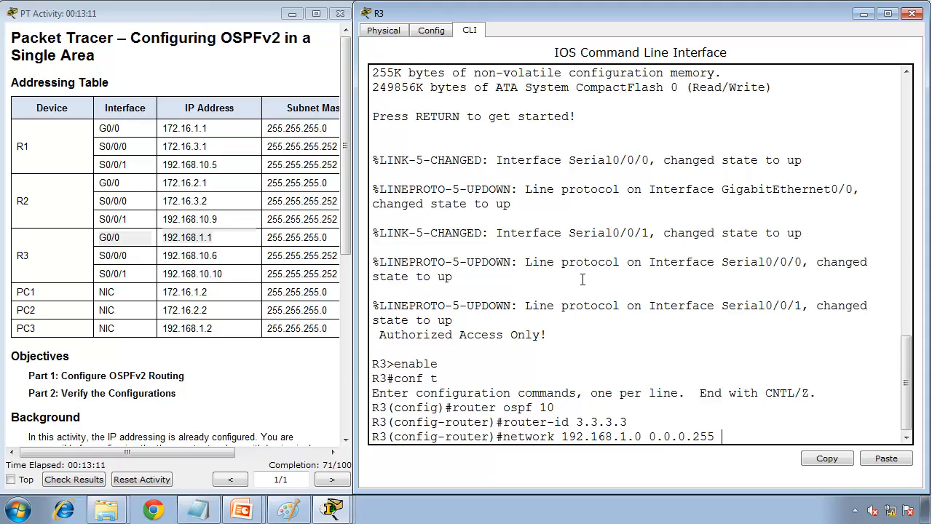
type("area 0")
key("Return")
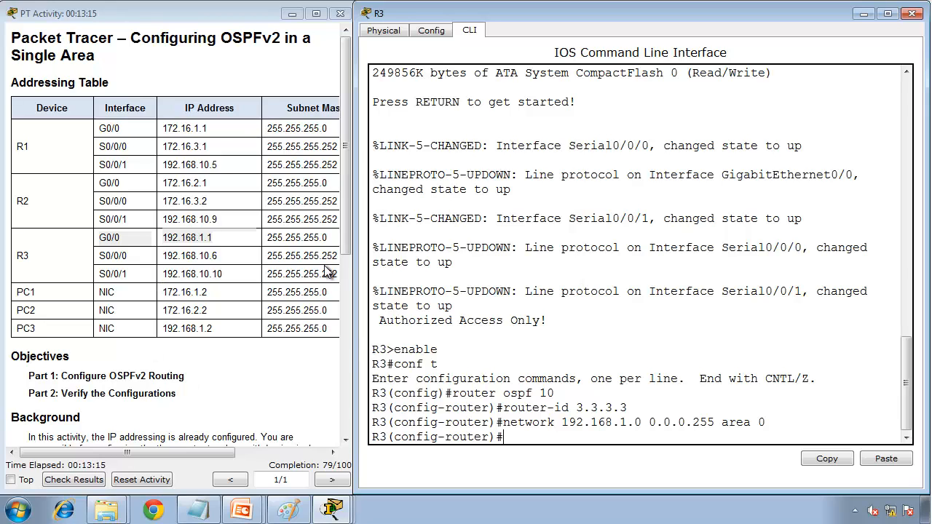
Advertise R3's S0/0/0 network 192.168.10.4 with wildcard 0.0.0.3 in area 0, highlighting that interface's row in the addressing table as reference.
left_click(292, 253)
left_click_drag(291, 254, 97, 251)
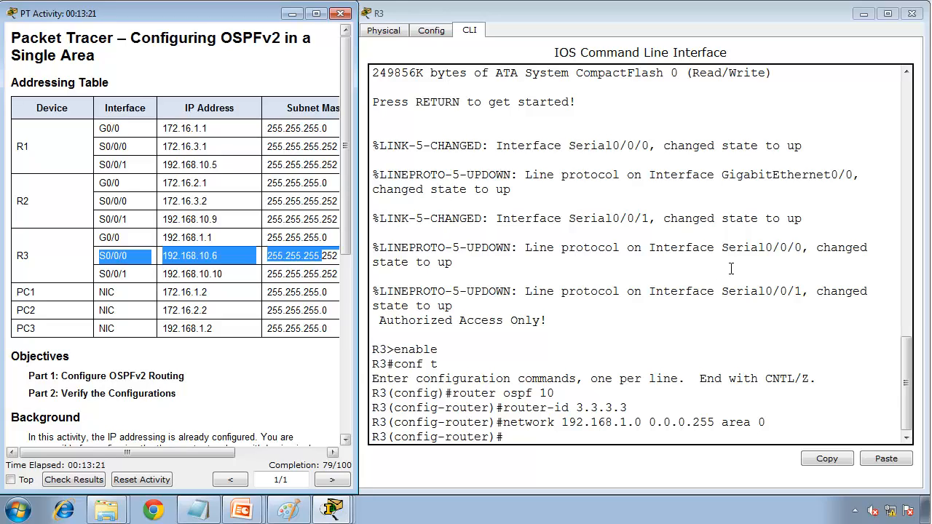
left_click(627, 390)
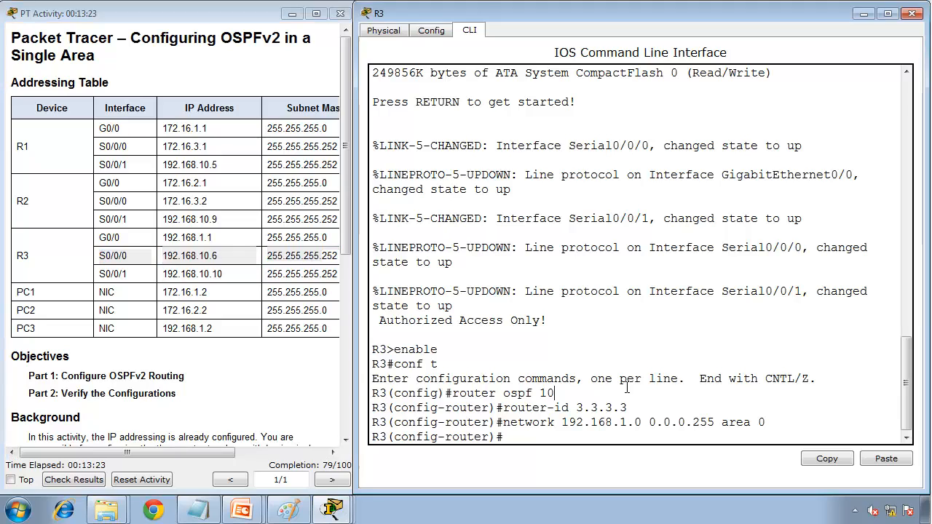
type("network 19")
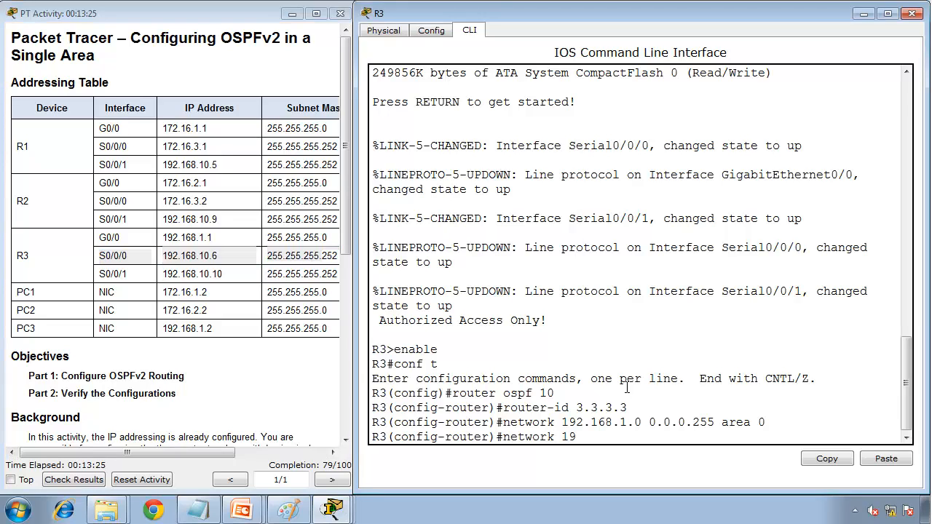
type("2.168.10.3")
key("BackSpace")
type("4 0.0.0.3")
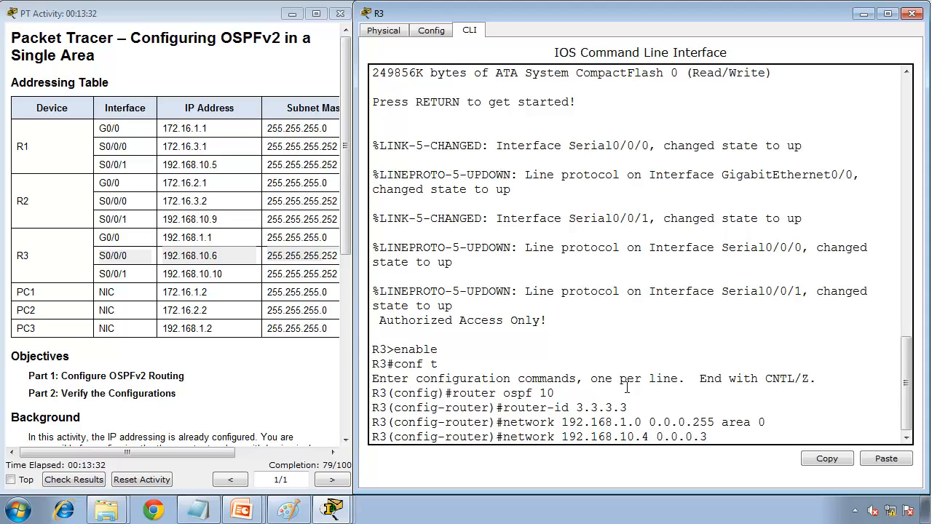
type(" area 0")
key("Return")
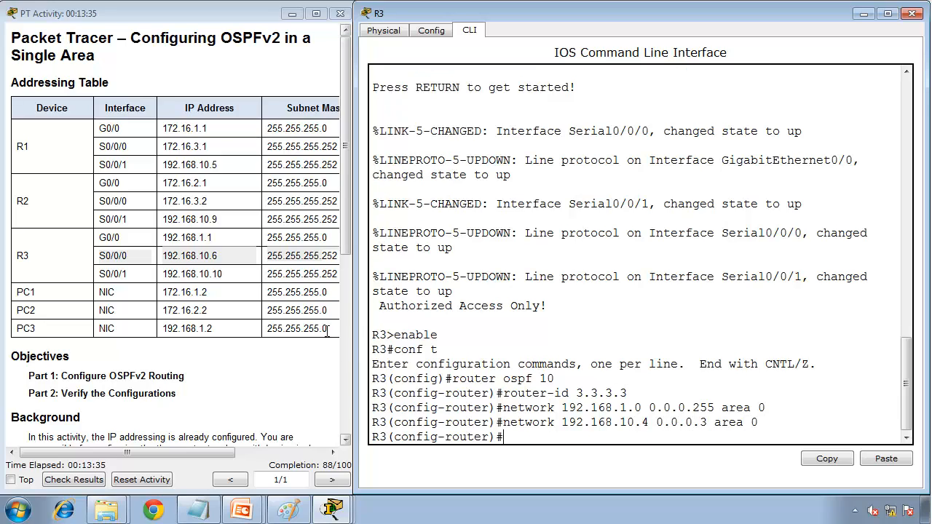
type("netork")
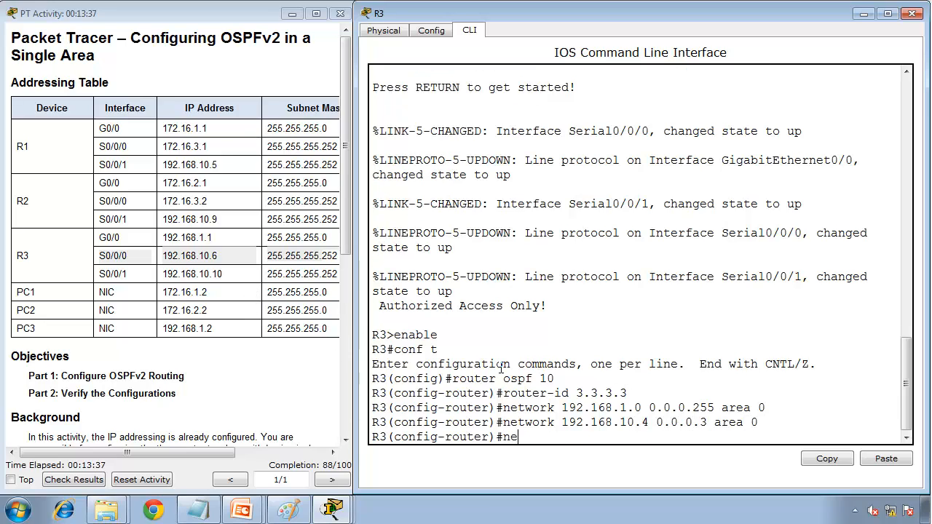
key("BackSpace")
key("BackSpace")
key("BackSpace")
key("BackSpace")
type("work 19")
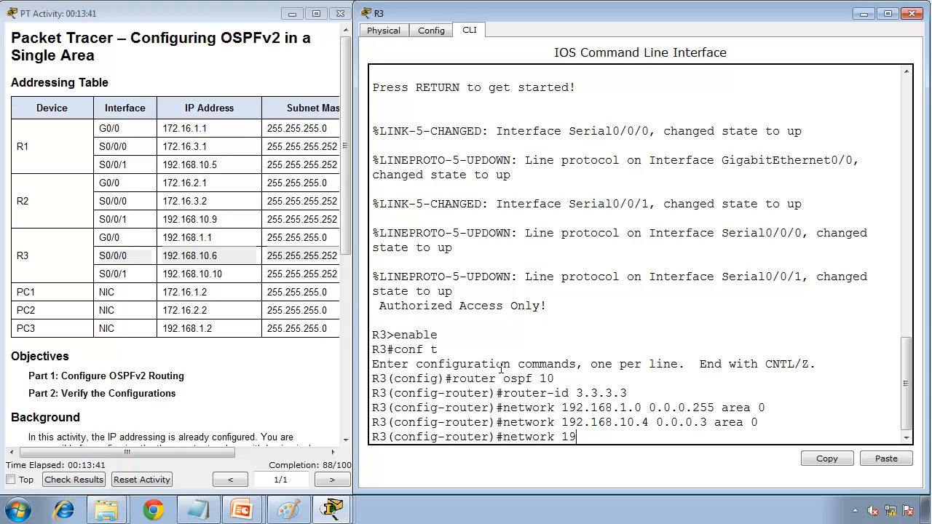
type("2.168.")
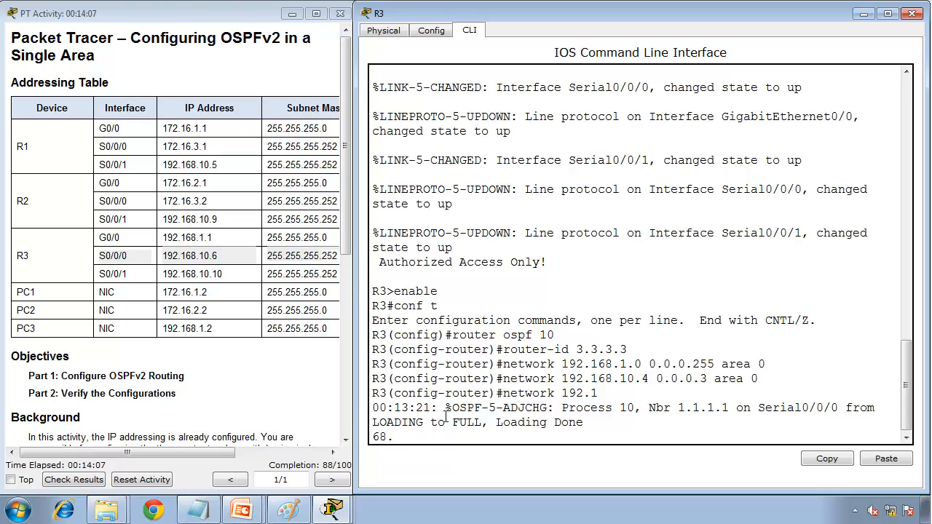
key("Return")
Enable synchronous logging on R3's console line with line con 0 and loggin synch.
type("line co")
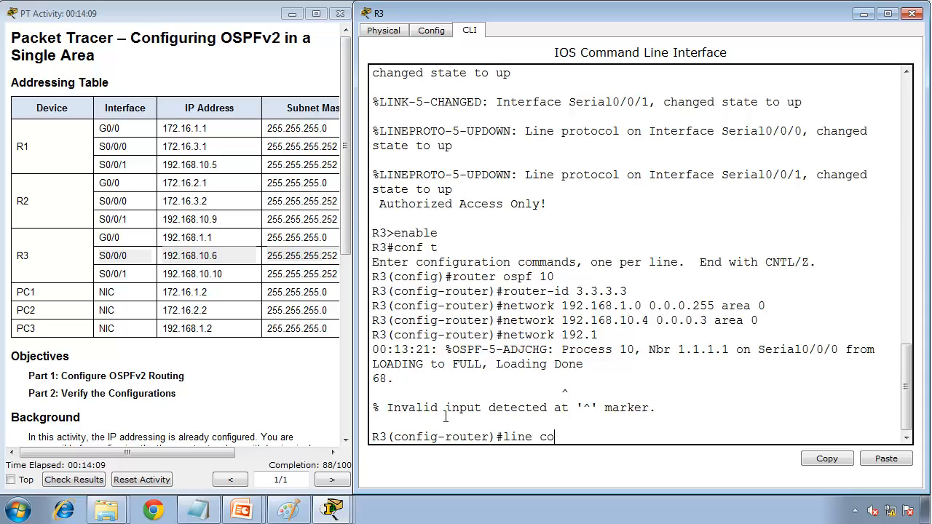
type("n 0")
key("Return")
type("l")
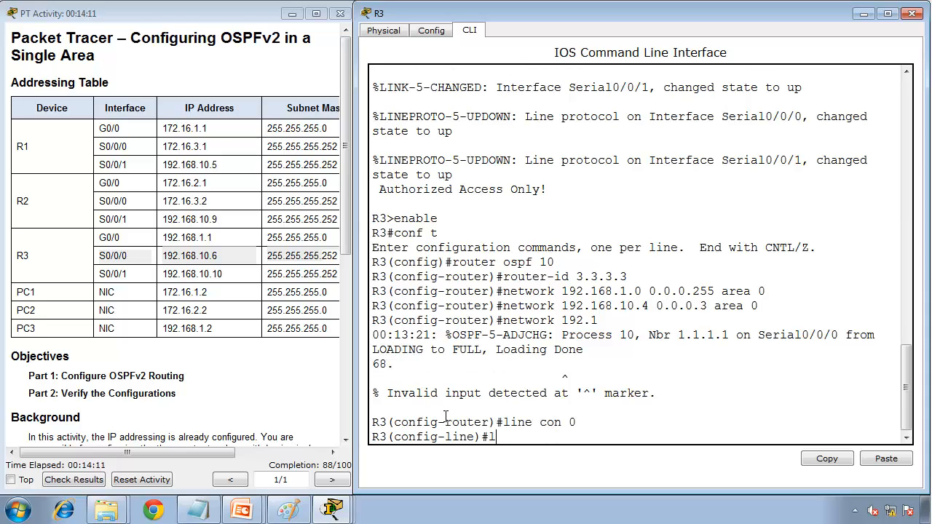
type("oggin synch")
key("Return")
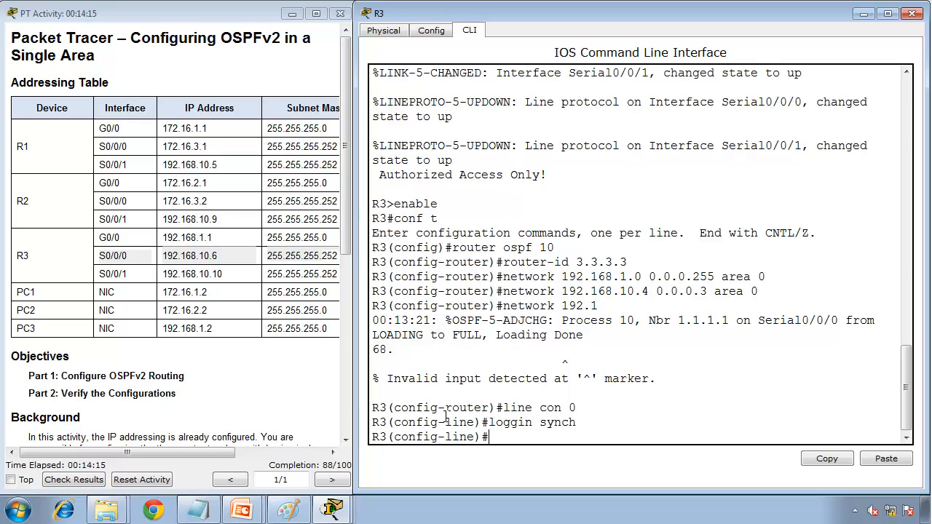
End the console line configuration and re-enter global configuration to reopen OSPF process 10 on R3.
type("end")
key("Return")
type("conf t")
key("Return")
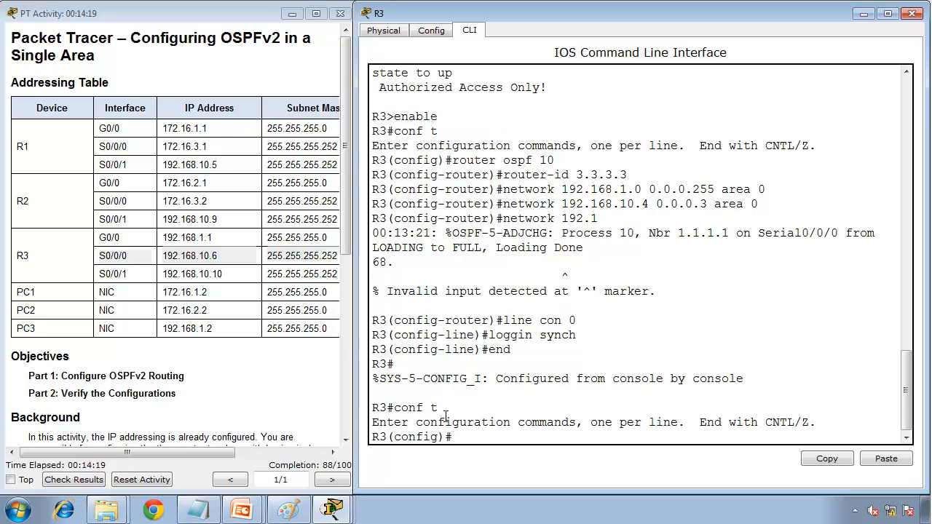
type("router ospf 10")
key("Return")
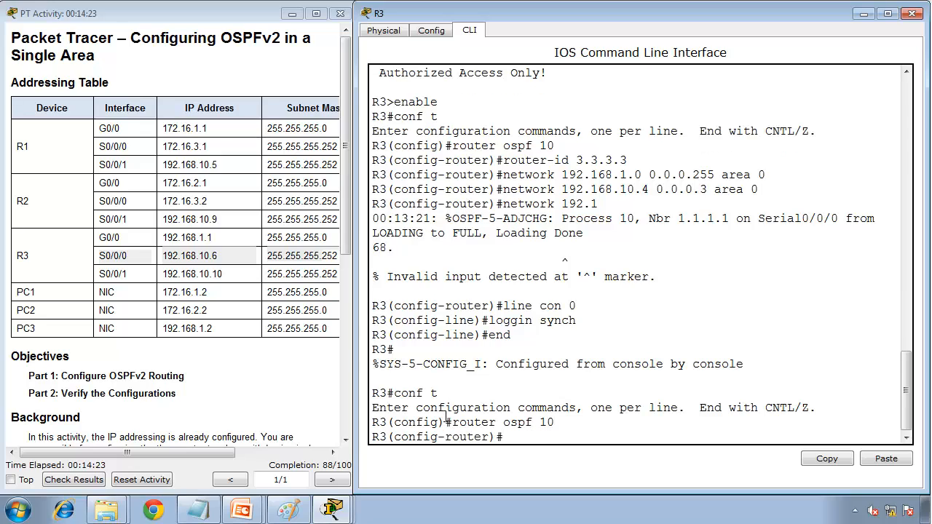
Try starting a separate OSPF process 11 on R3, and remove it again, returning to process 10.
key("Up")
type("1")
key("Return")
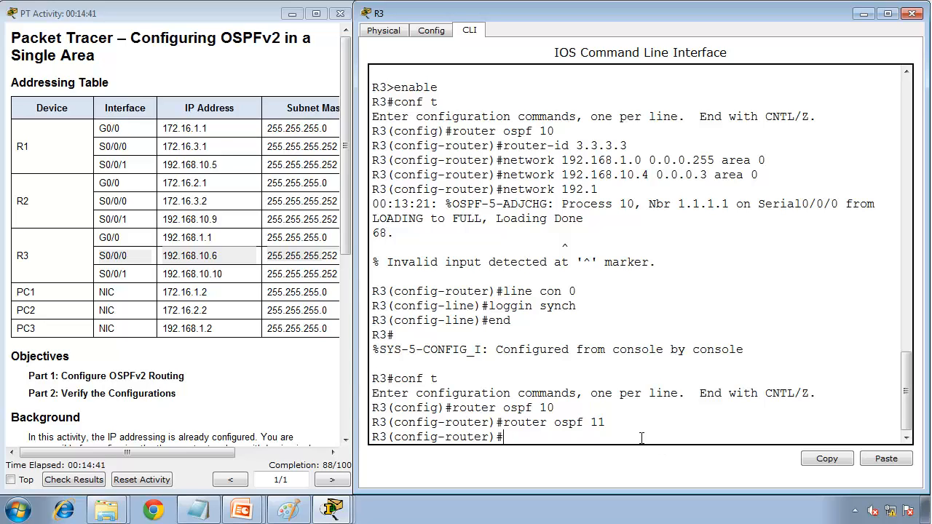
key("Up")
key("Home")
type("no")
key("Return")
type("router ospf ")
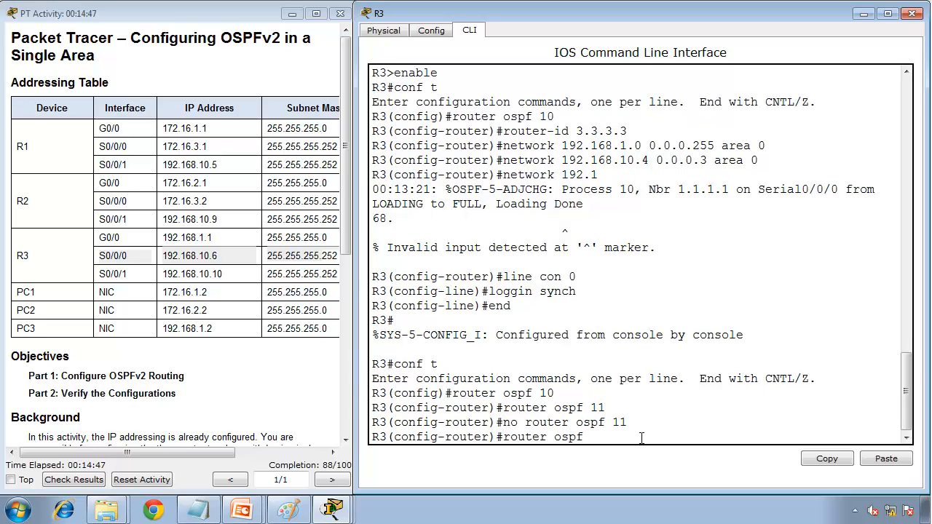
type("10")
key("Return")
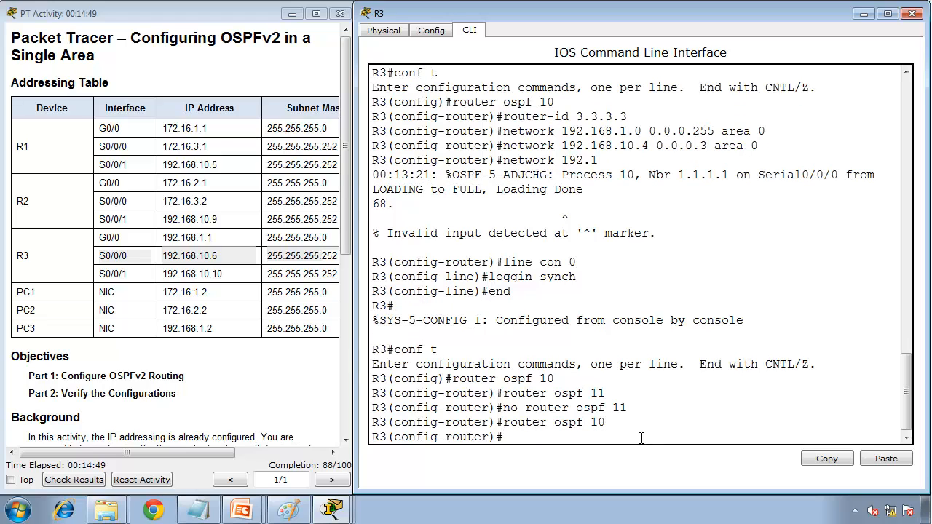
Advertise R3's S0/0/1 network 192.168.10.8 with wildcard 0.0.0.3 in area 0 and return to privileged mode with end.
type("network 192.168")
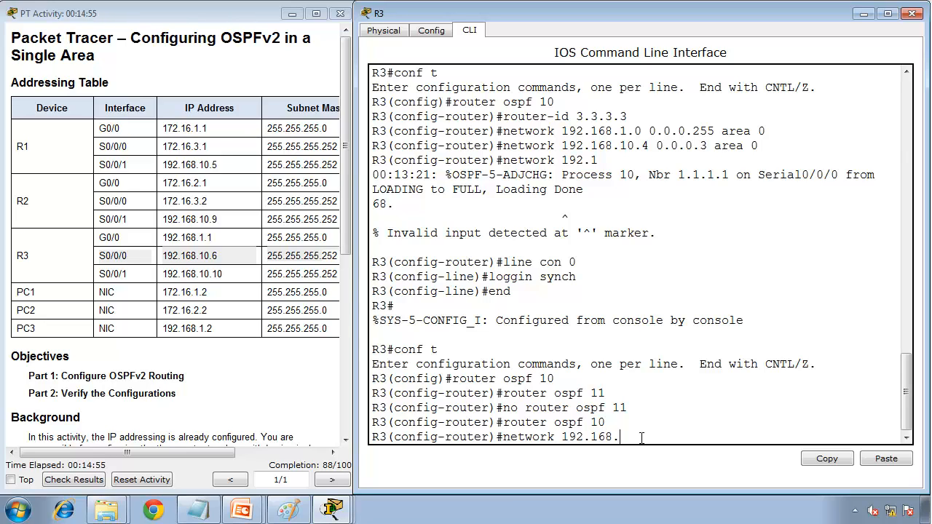
type(".10.")
left_click_drag(222, 273, 163, 283)
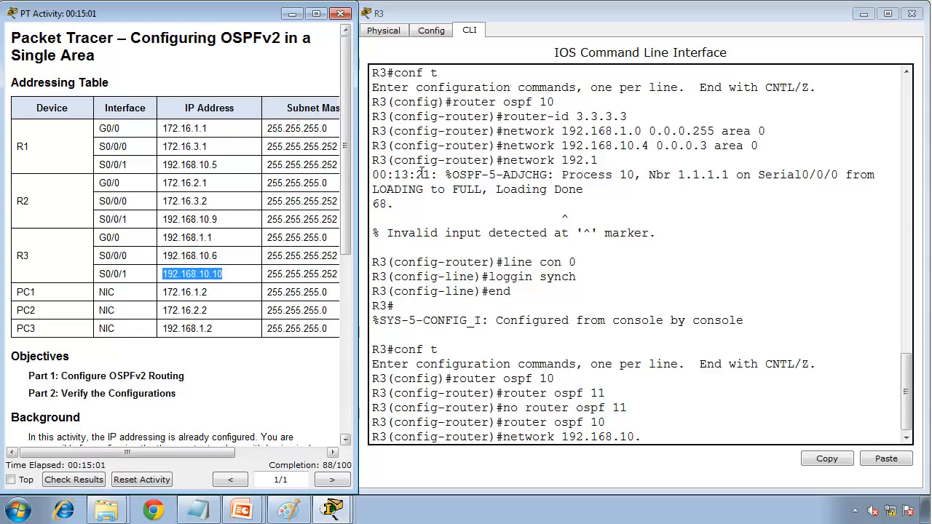
scroll(421, 175, "down", 5)
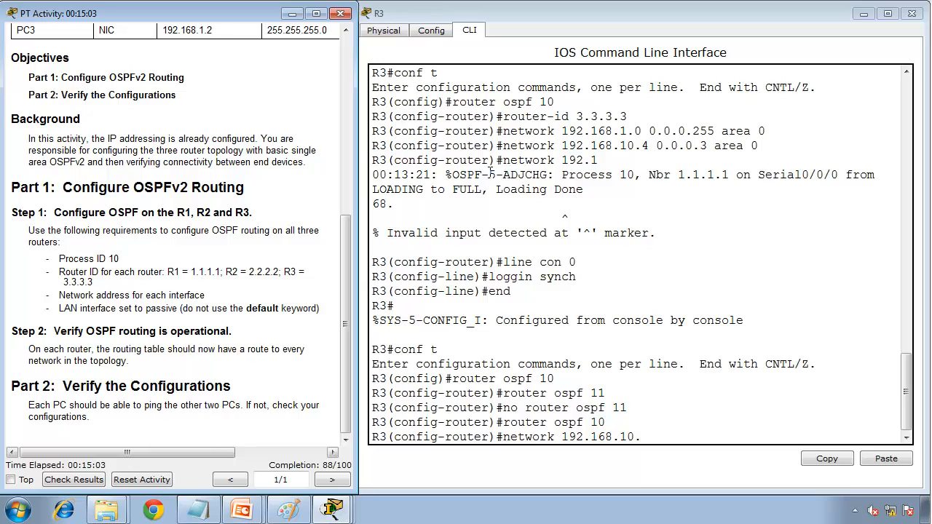
scroll(405, 117, "up", 5)
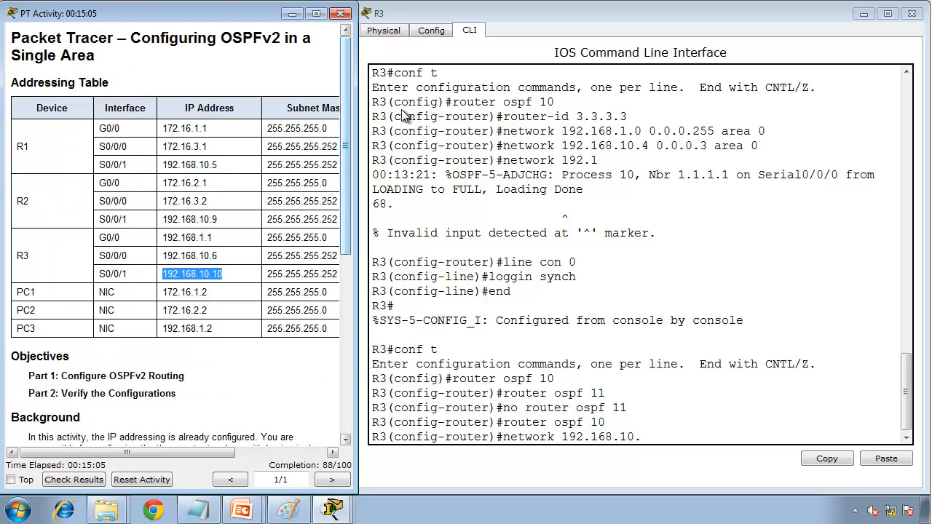
left_click(673, 415)
type("8")
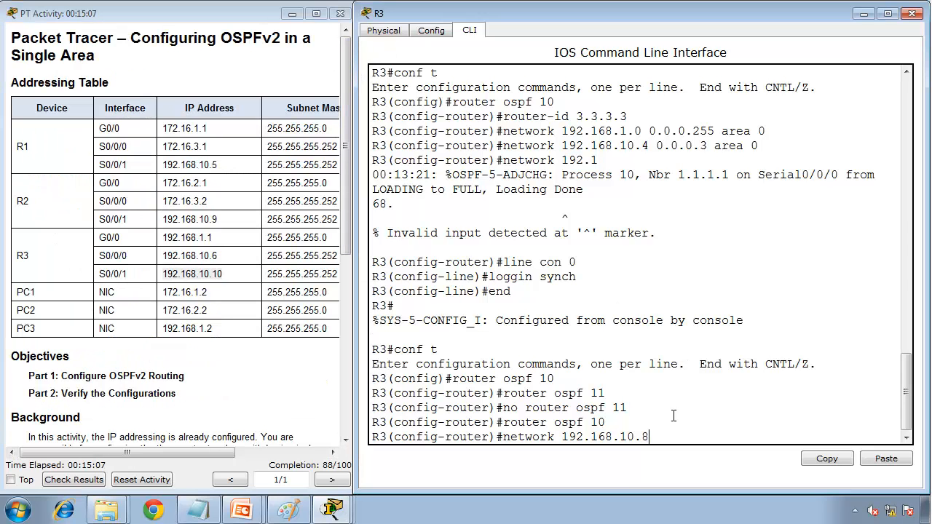
type(" 0.0.0.3 area 0")
key("Return")
type("end")
key("Return")
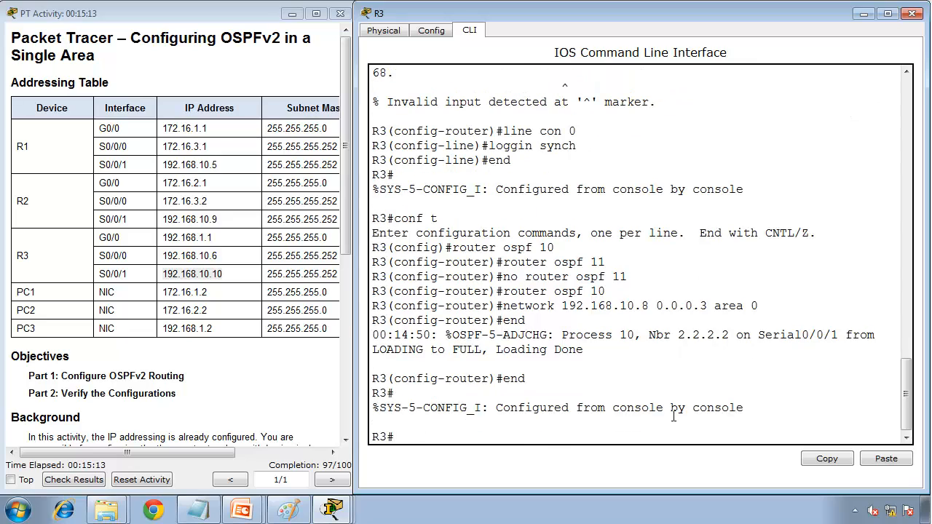
Save R3's configuration with copy running-config startup-config, accepting the default destination filename.
type("copy runn")
key("Tab")
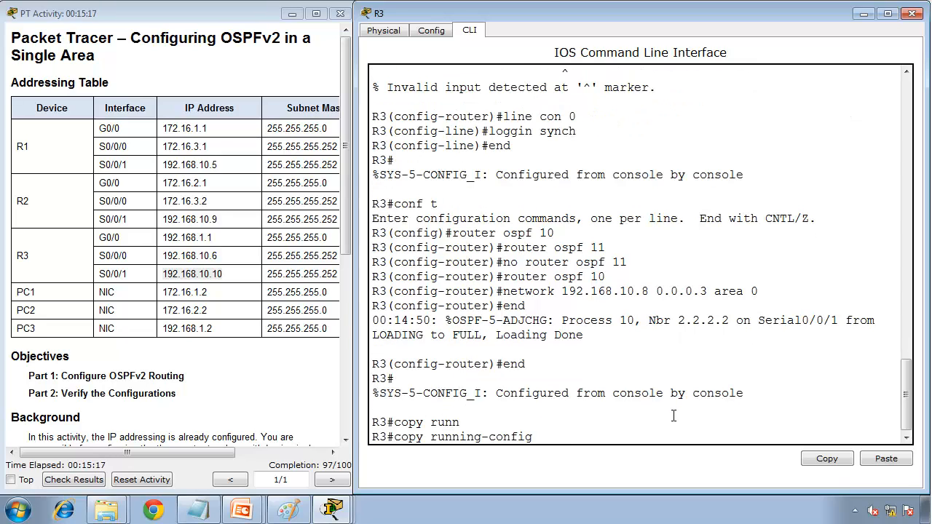
type("startup")
key("Tab")
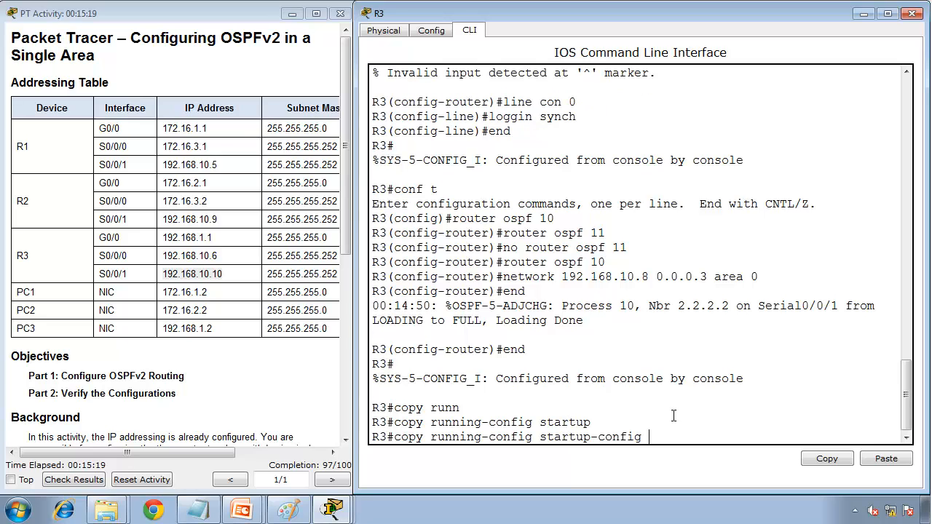
key("Return")
key("Return")
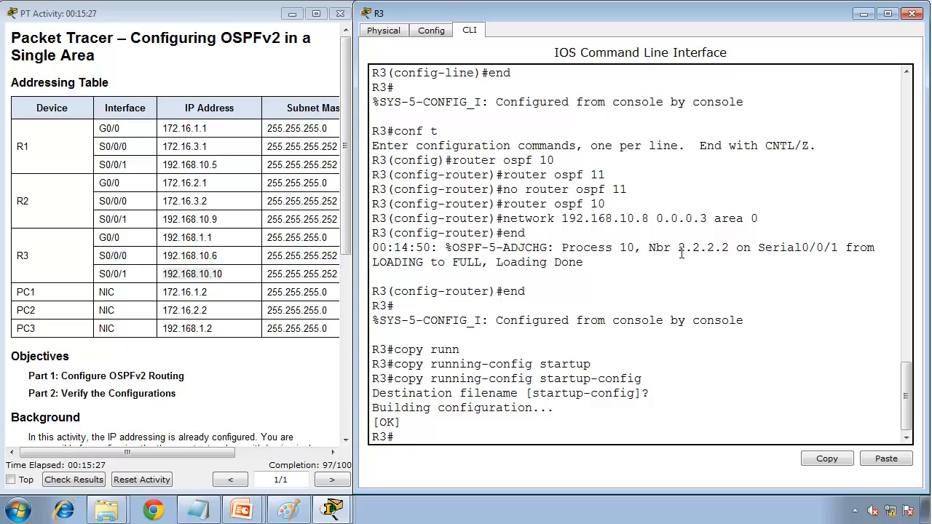
Examine the OSPF adjacency messages on R3 and in R1's command line, highlighting the neighbor router IDs.
left_click_drag(678, 249, 732, 251)
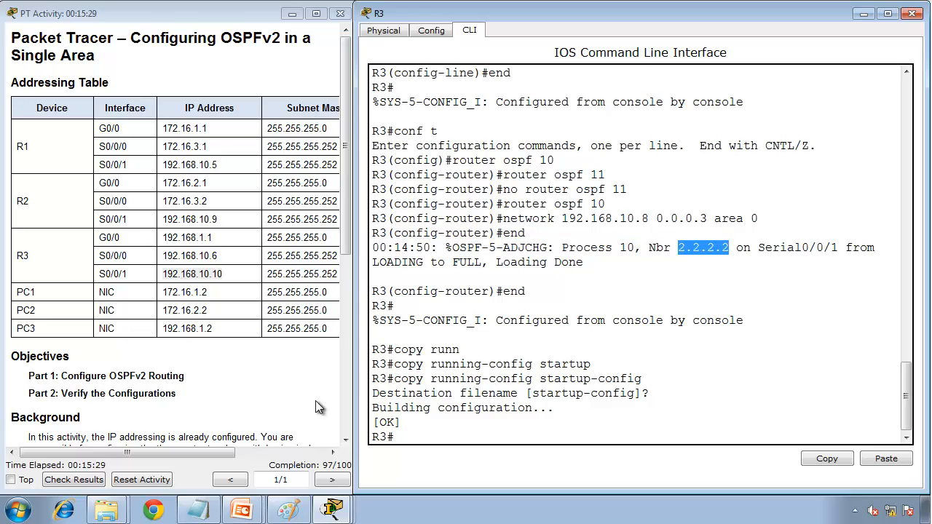
mouse_move(331, 507)
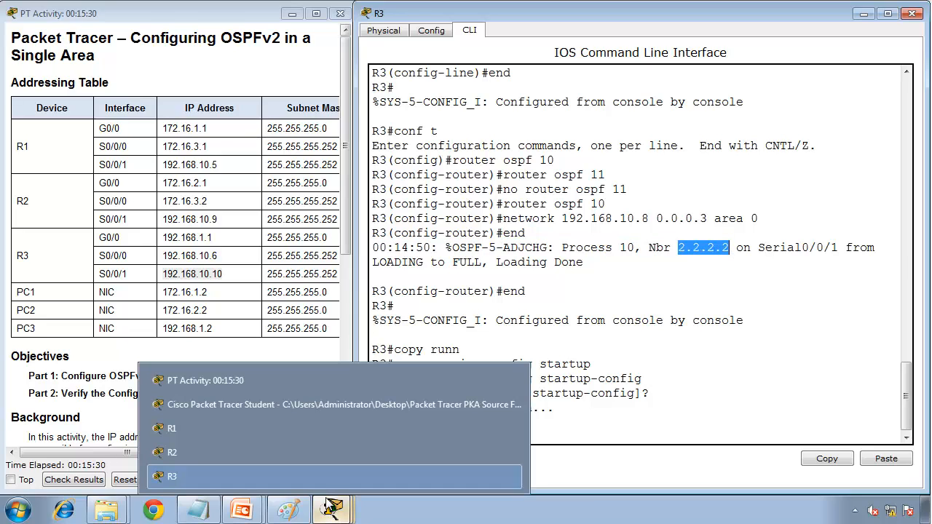
left_click(310, 428)
key("Return")
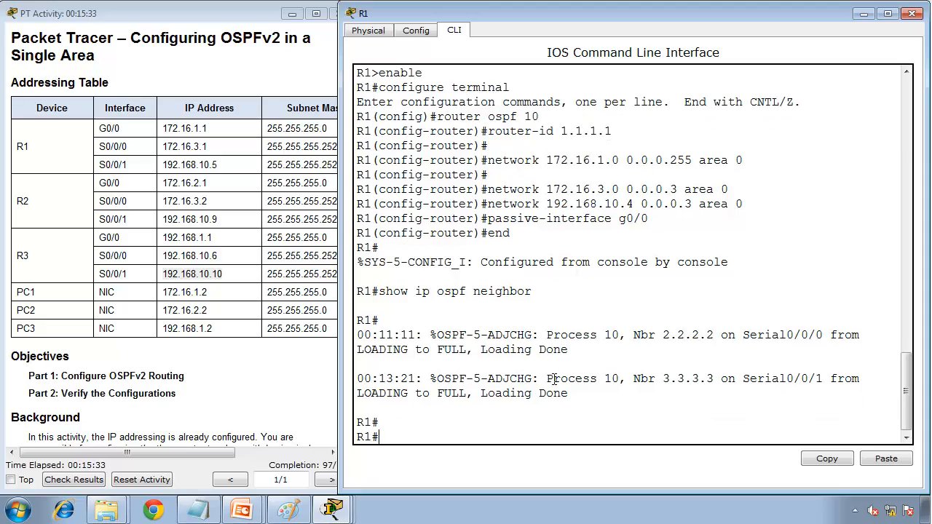
left_click_drag(661, 335, 720, 337)
left_click(657, 391)
Switch back to R3's command line and reopen OSPF process 10 from global configuration.
left_click(321, 502)
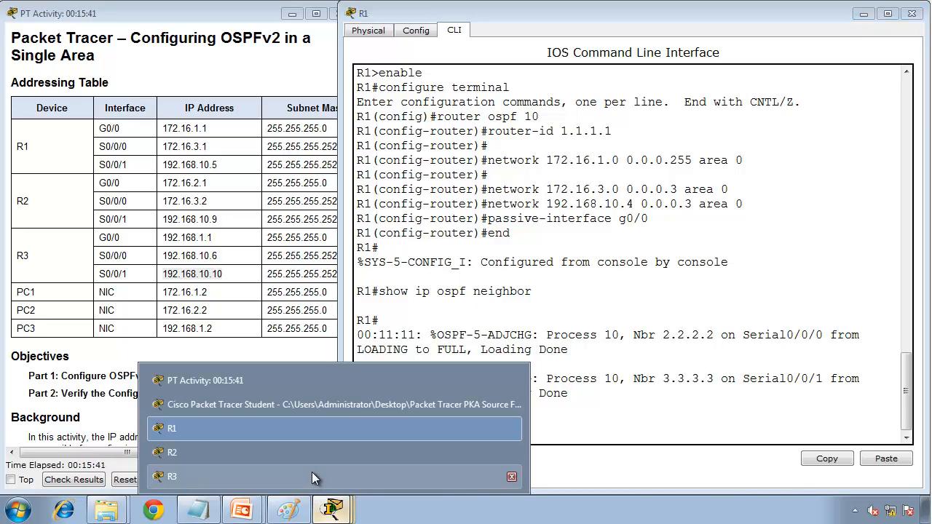
left_click(311, 474)
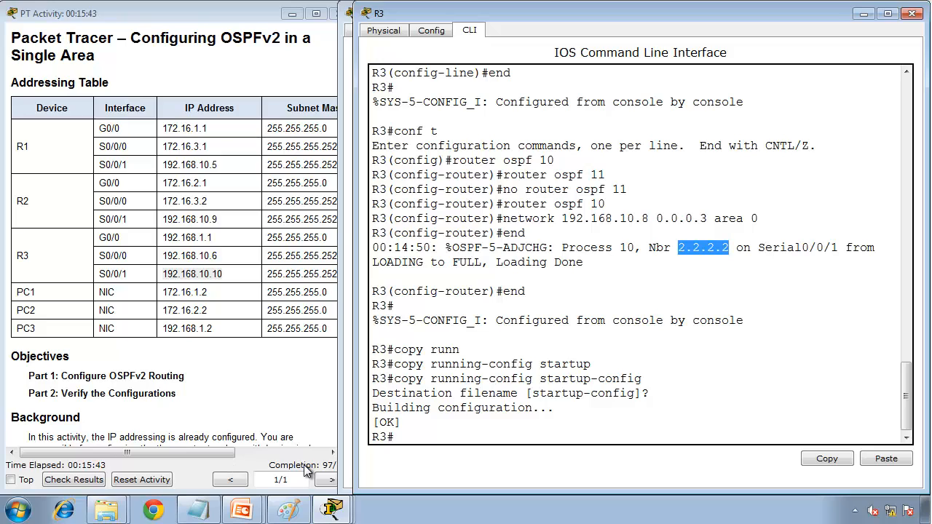
left_click(523, 335)
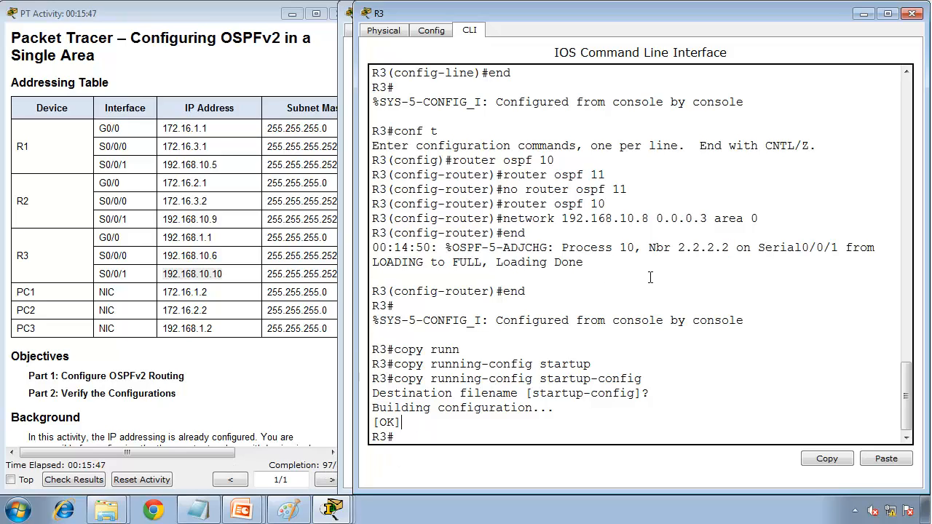
type("conf t")
key("Return")
type("r")
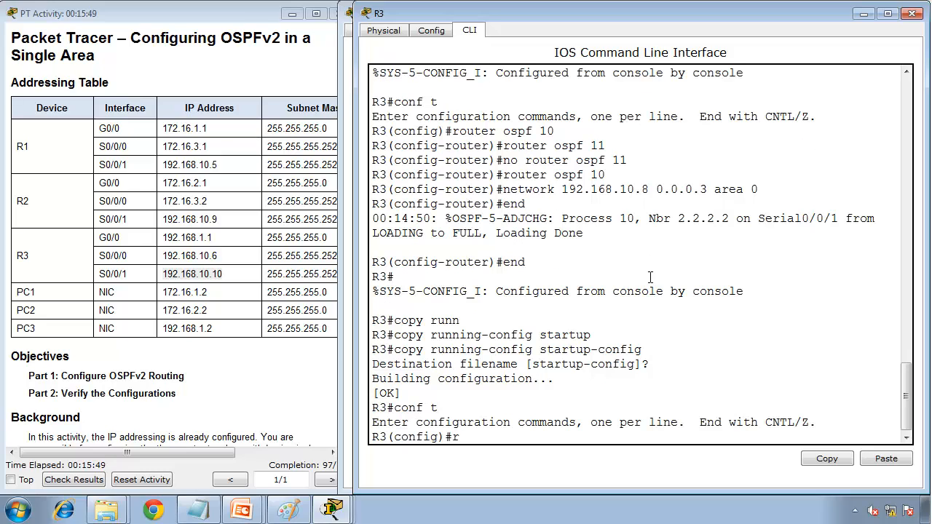
type("outer ospf 10")
key("Return")
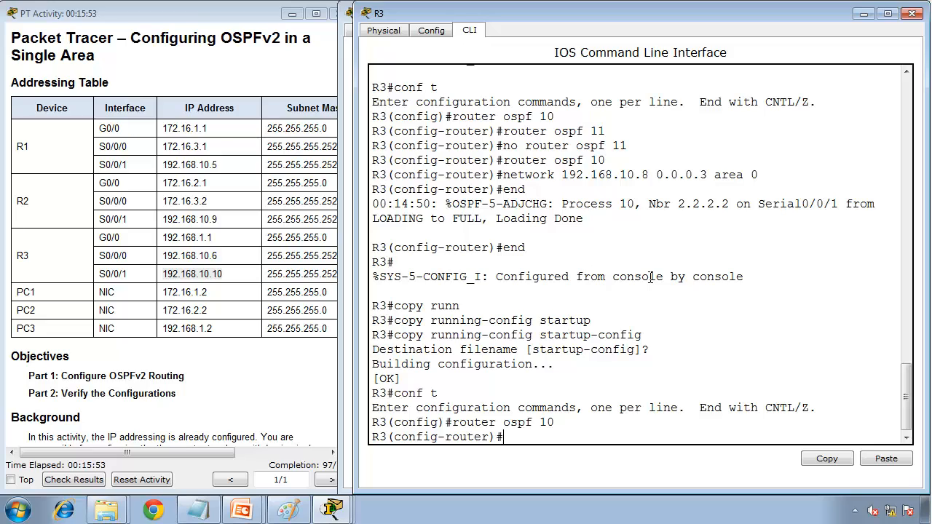
Set R3's g0/0 LAN interface as passive in OSPF process 10.
type("n")
key("BackSpace")
type("passive-interface")
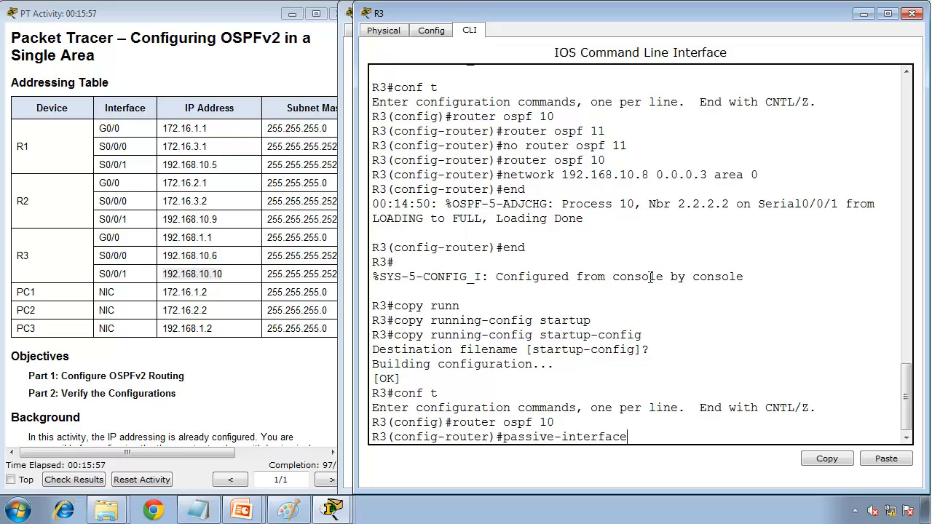
type(" g0/0")
key("Return")
Leave R3's router configuration with end and save the configuration using wr.
type("end")
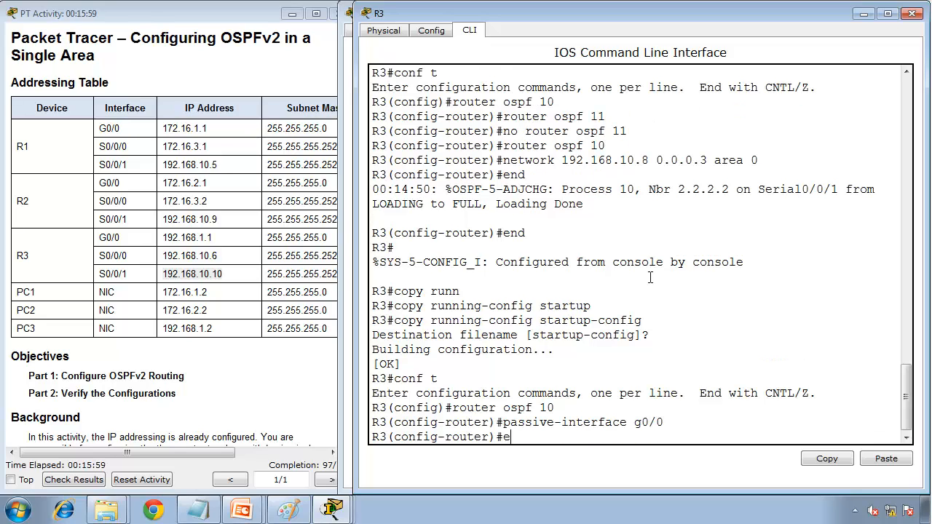
key("Return")
type("wr")
key("Return")
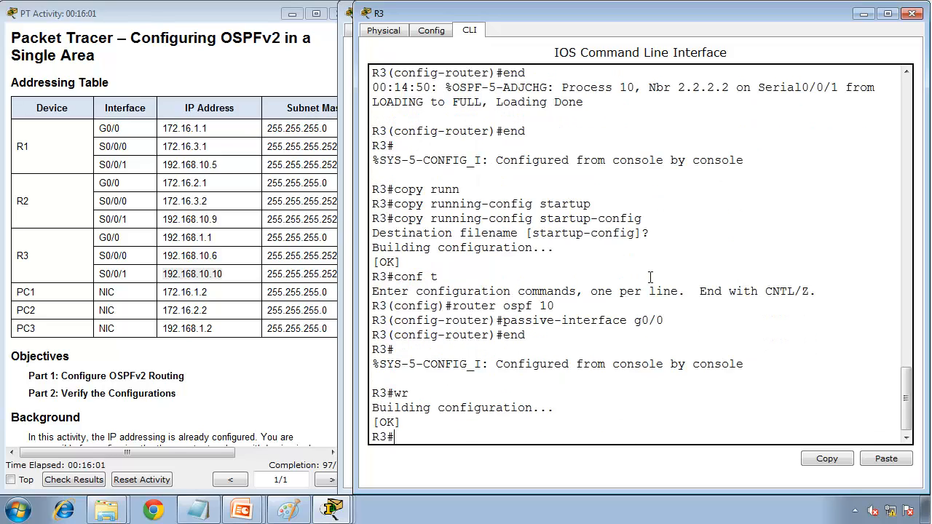
Check the activity's completion score, switch to R1's command line and list its OSPF neighbors with show ip ospf ne.
left_click(310, 440)
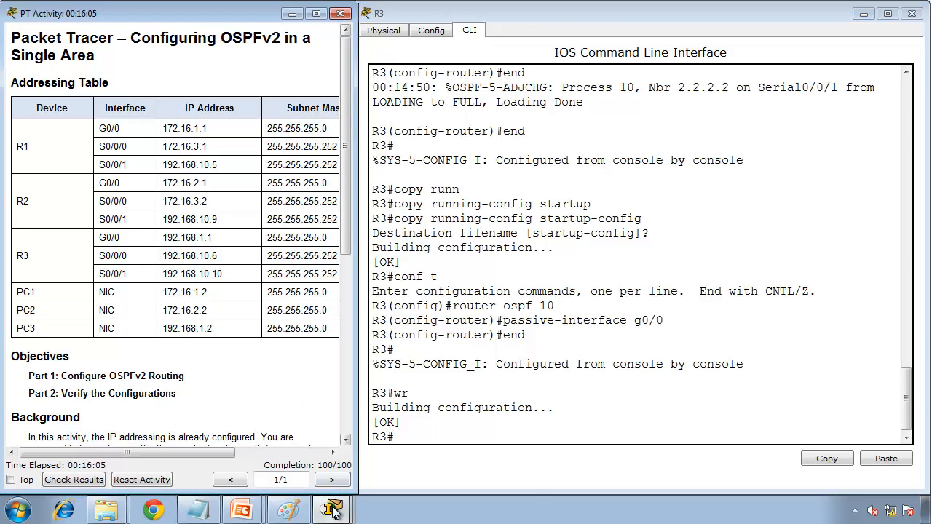
mouse_move(332, 509)
left_click(262, 428)
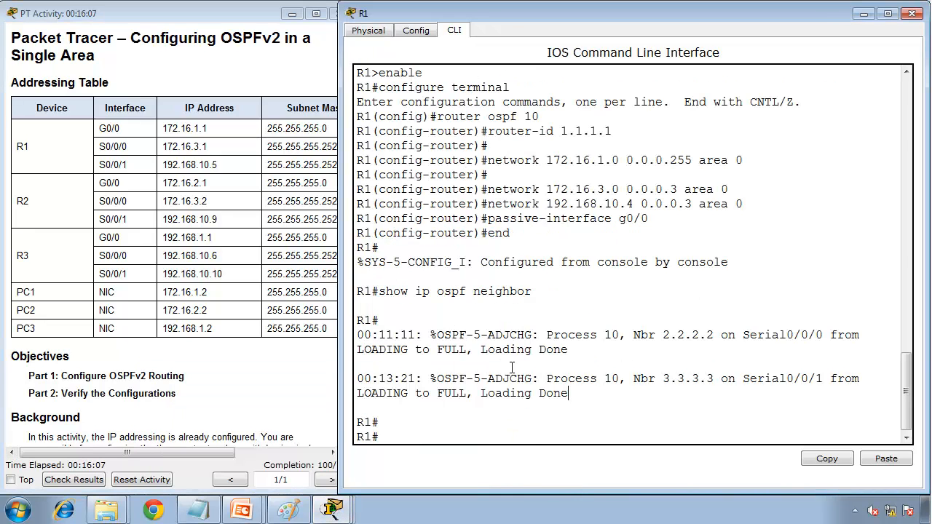
type("show ip ospf ne")
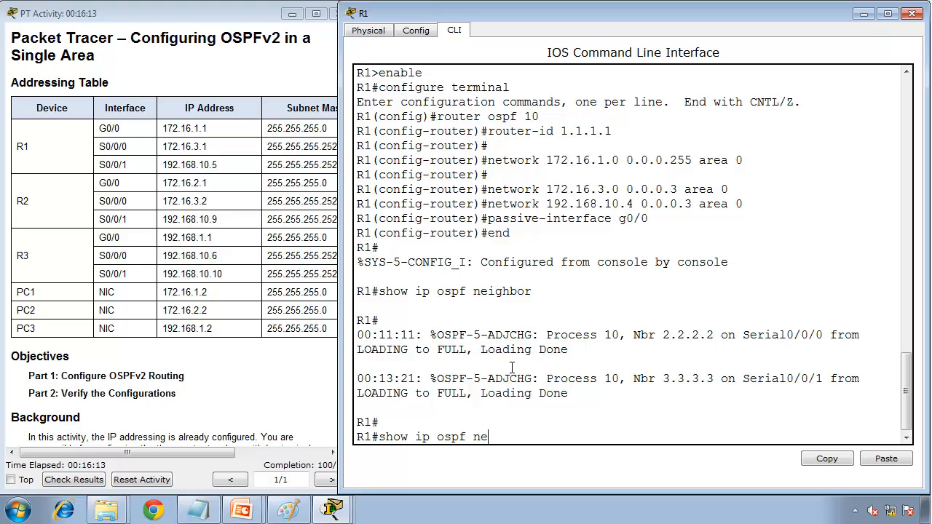
key("Return")
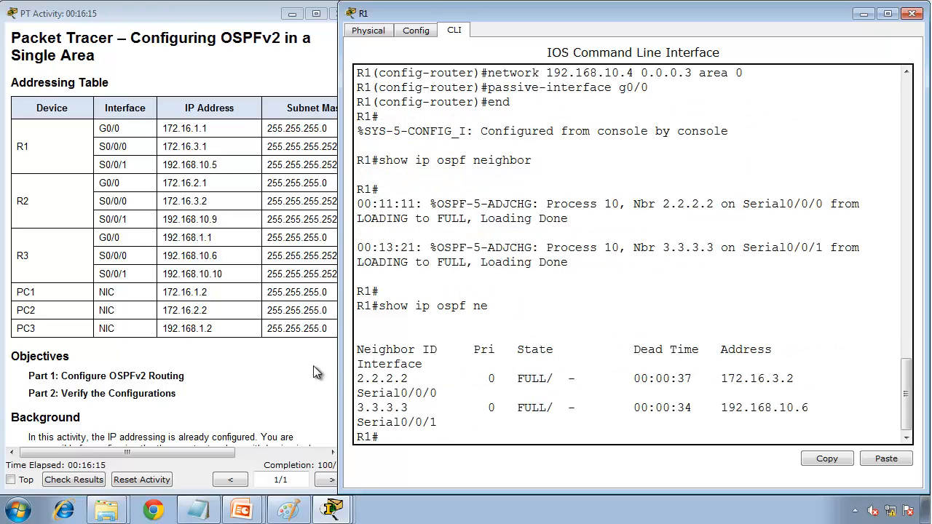
Widen R1's window, push the old output up with blank prompt lines and rerun show ip ospf ne.
left_click_drag(339, 369, 215, 380)
key("Return")
key("Return")
key("Return")
key("Return")
key("Return")
key("Return")
key("Return")
key("Return")
key("Return")
key("Return")
key("Return")
key("Return")
key("Return")
key("Return")
key("Return")
key("Return")
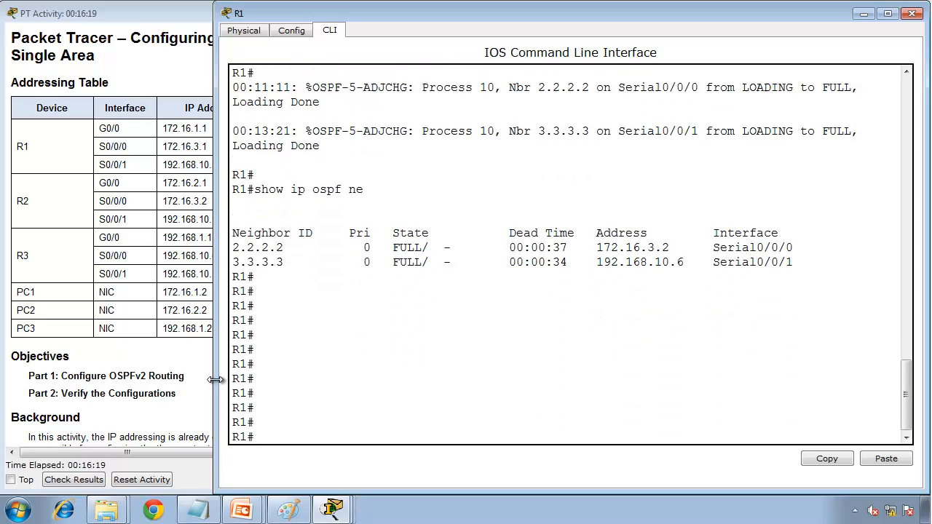
key("Return")
key("Return")
key("Return")
key("Return")
key("Return")
key("Return")
key("Return")
key("Return")
key("Return")
key("Return")
key("Up")
key("Return")
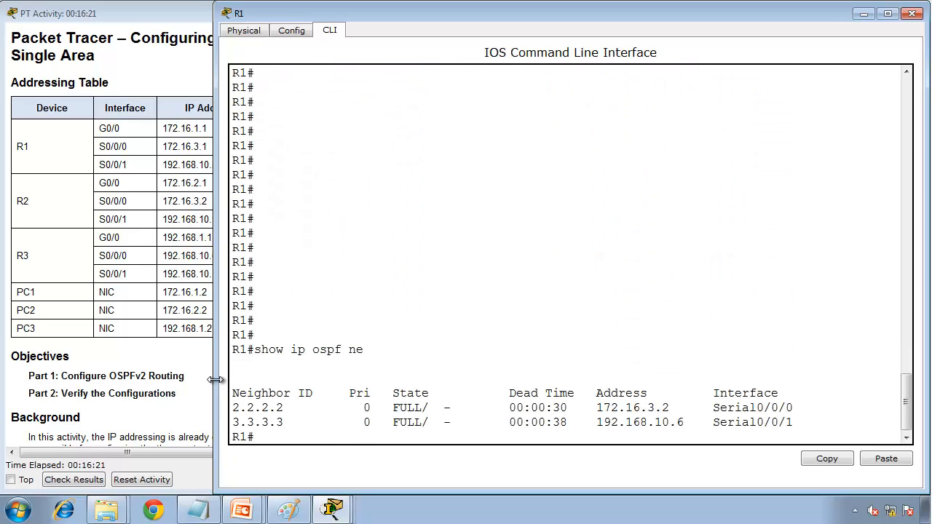
Examine the first neighbor's ID, priority, state and dead time in R1's OSPF neighbor table.
key("Return")
key("Return")
key("Return")
key("Return")
key("Return")
key("Return")
key("Return")
key("Return")
key("Return")
key("Return")
key("Return")
key("Return")
key("Return")
key("Return")
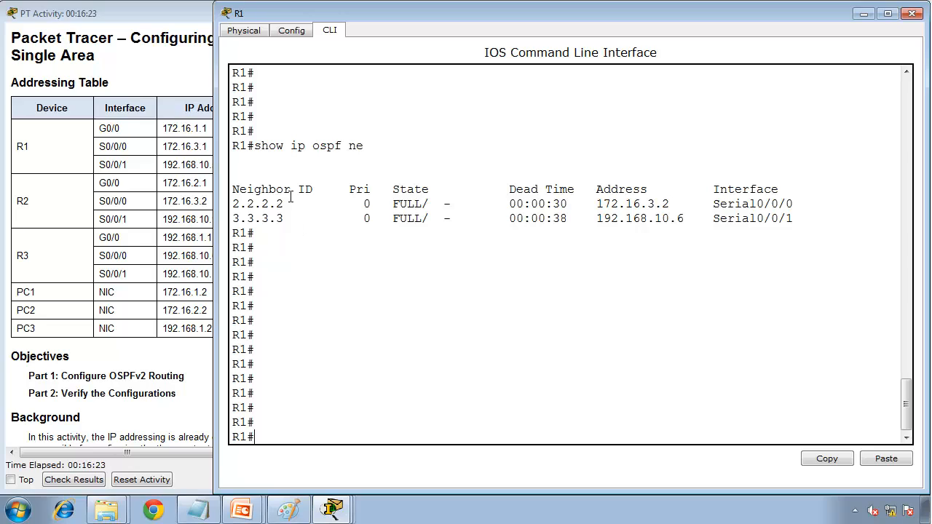
mouse_move(290, 193)
left_mouse_down()
mouse_move(240, 203)
mouse_move(286, 209)
left_mouse_up()
left_click(291, 209)
left_click_drag(372, 205, 357, 205)
double_click(401, 203)
left_click_drag(450, 202, 443, 205)
left_click(569, 204)
left_click_drag(569, 203, 551, 204)
Run show ip ospf ne on R1 once more to refresh the dead timers, adding blank prompt lines below the output.
key("Return")
key("Up")
key("Return")
key("Return")
key("Return")
key("Return")
key("Return")
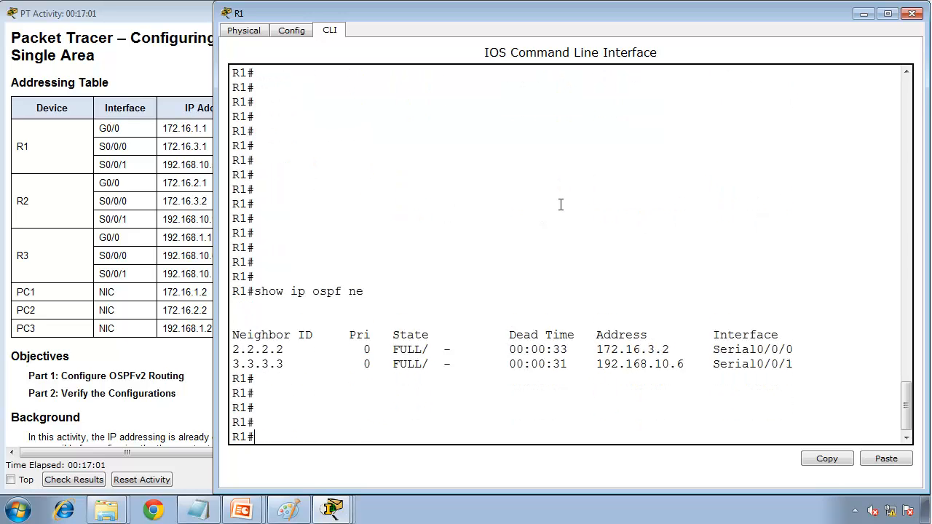
key("Return")
key("Return")
key("Return")
key("Return")
key("Return")
key("Return")
key("Return")
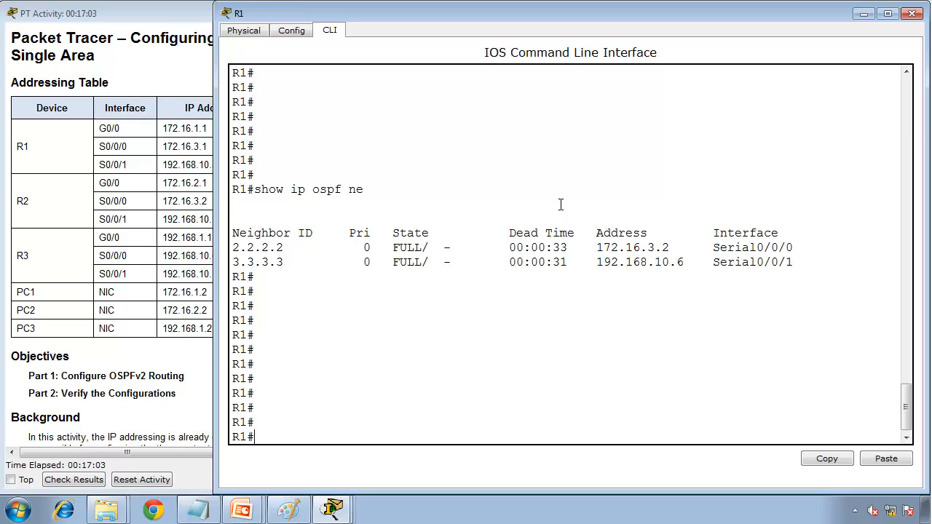
Highlight the first neighbor's dead time, address and local interface in the refreshed OSPF neighbor table.
double_click(557, 249)
left_click_drag(670, 249, 595, 246)
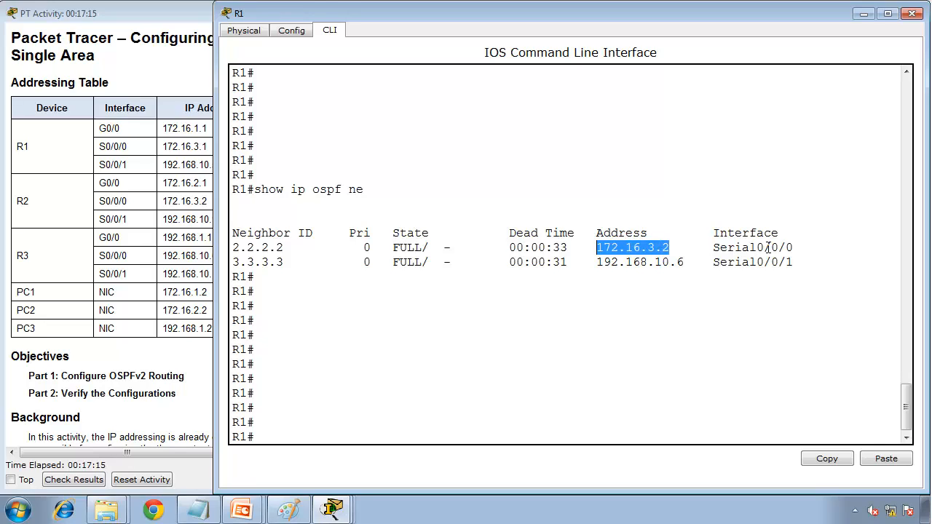
left_click_drag(794, 247, 713, 247)
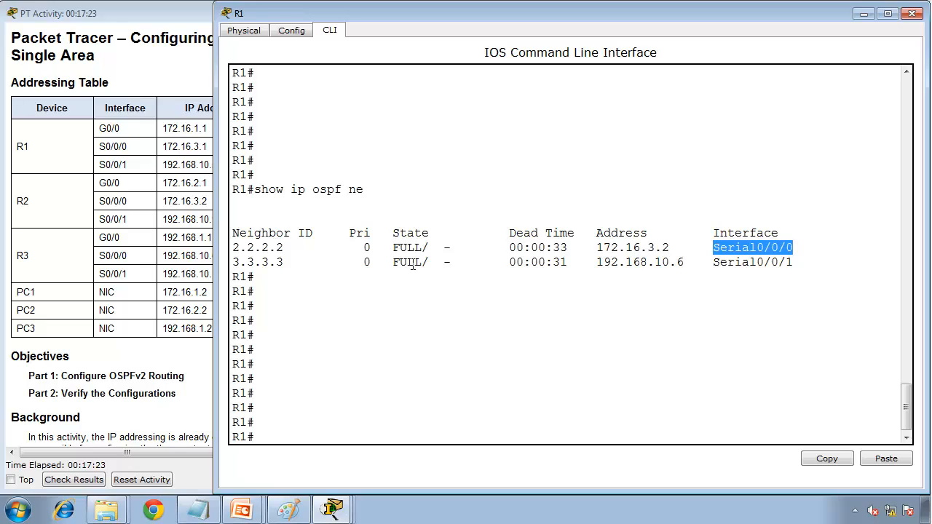
left_click(318, 312)
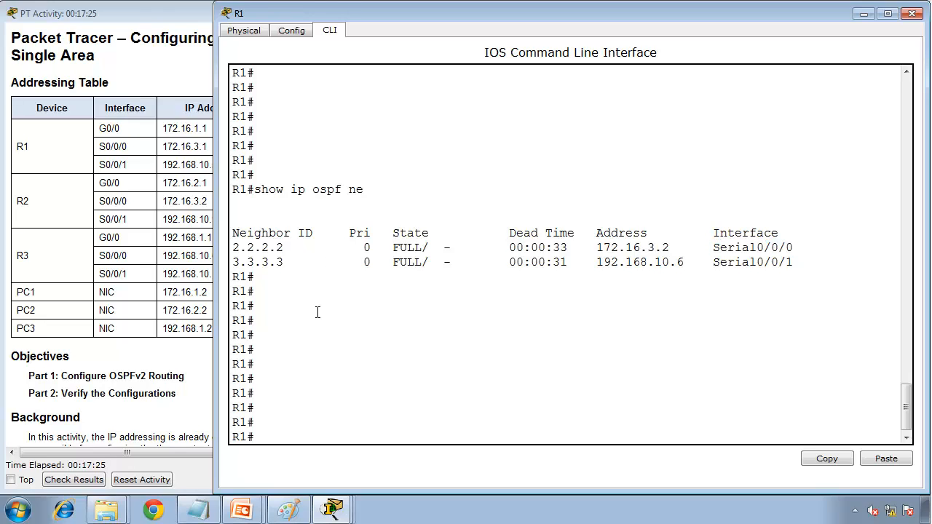
Run show ip protocols on R1 and examine the router ID and number of areas.
type("show ip pro")
key("Tab")
key("Return")
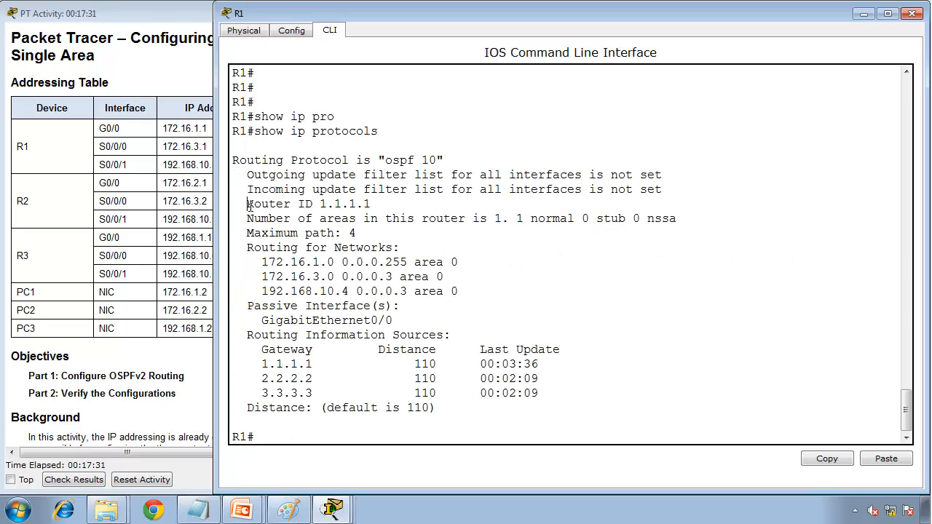
left_click_drag(249, 206, 378, 207)
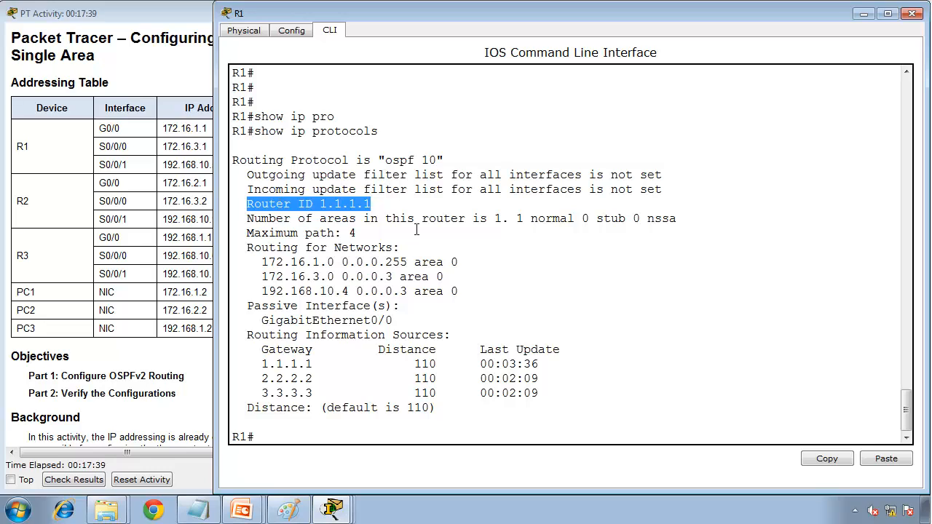
left_click_drag(501, 219, 546, 220)
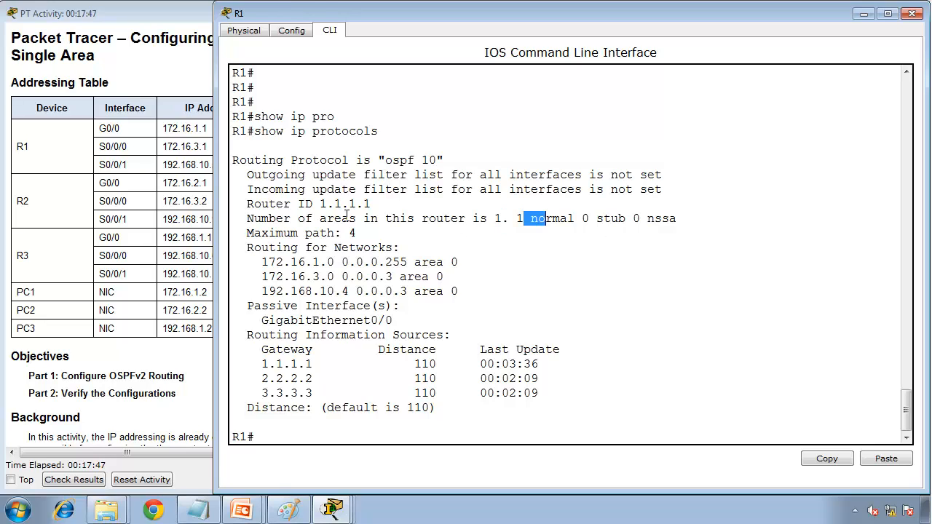
Examine the routed networks, passive interface and routing source distances in R1's protocols output.
left_click(263, 262)
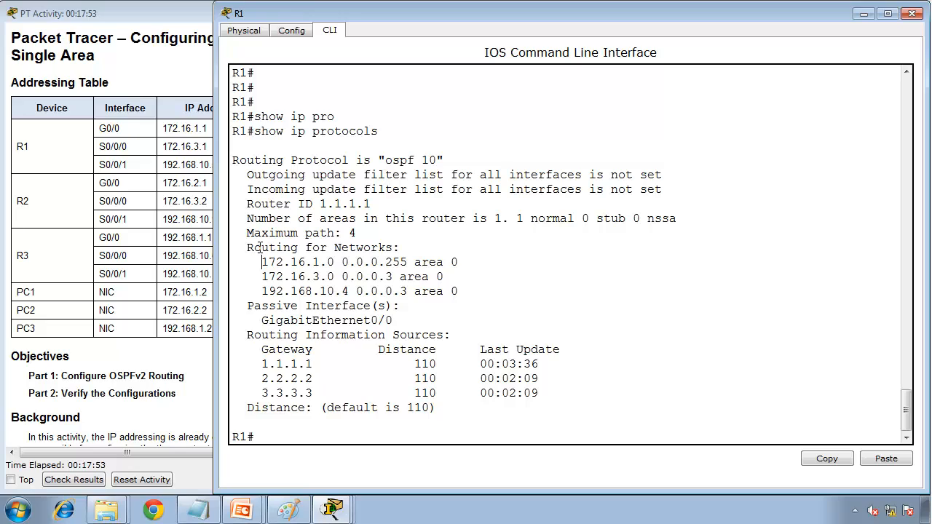
left_click_drag(260, 247, 409, 262)
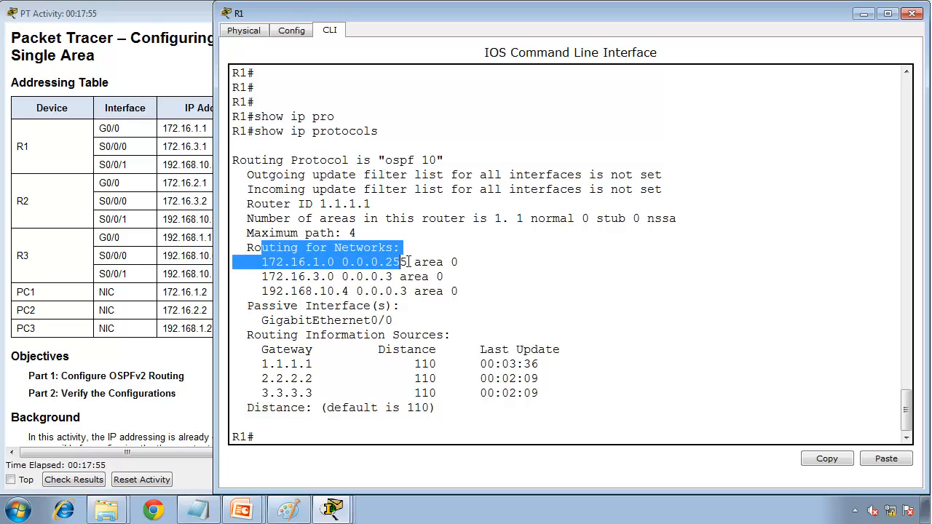
left_click_drag(469, 262, 255, 262)
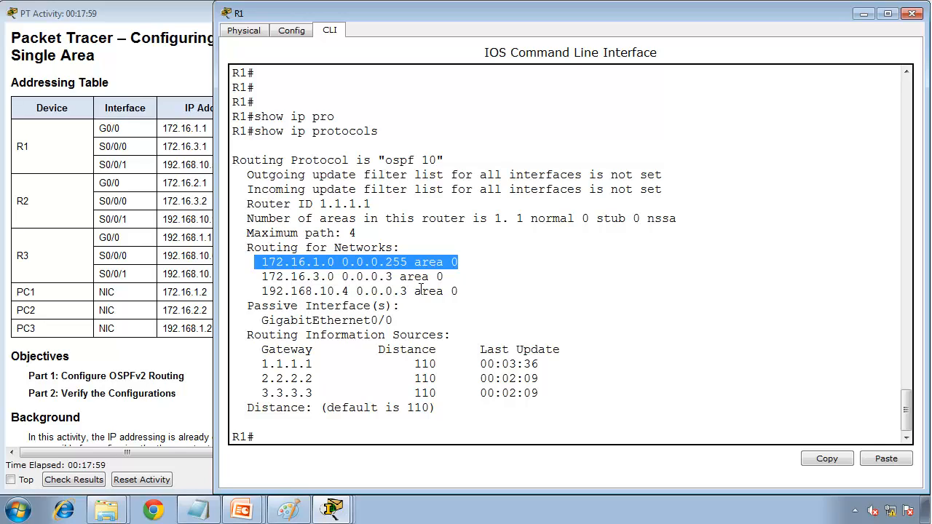
left_click_drag(253, 306, 409, 317)
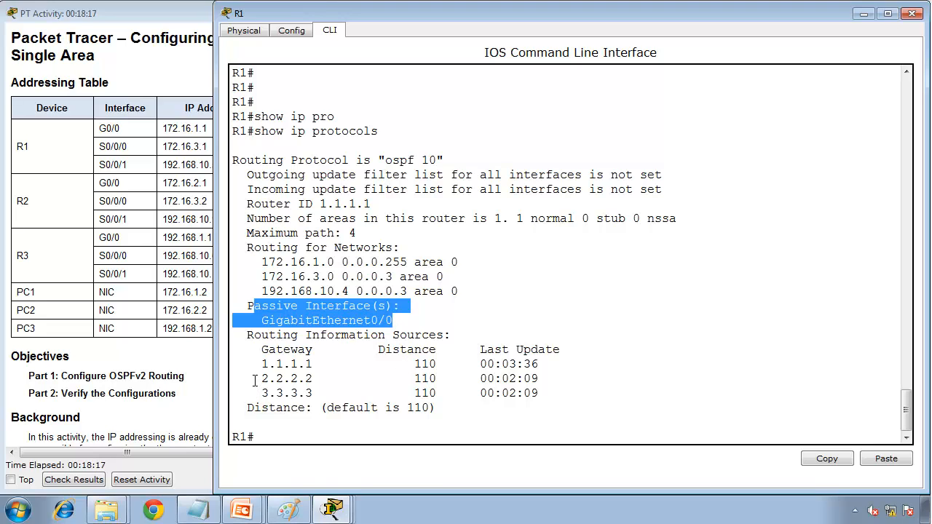
double_click(428, 364)
double_click(427, 378)
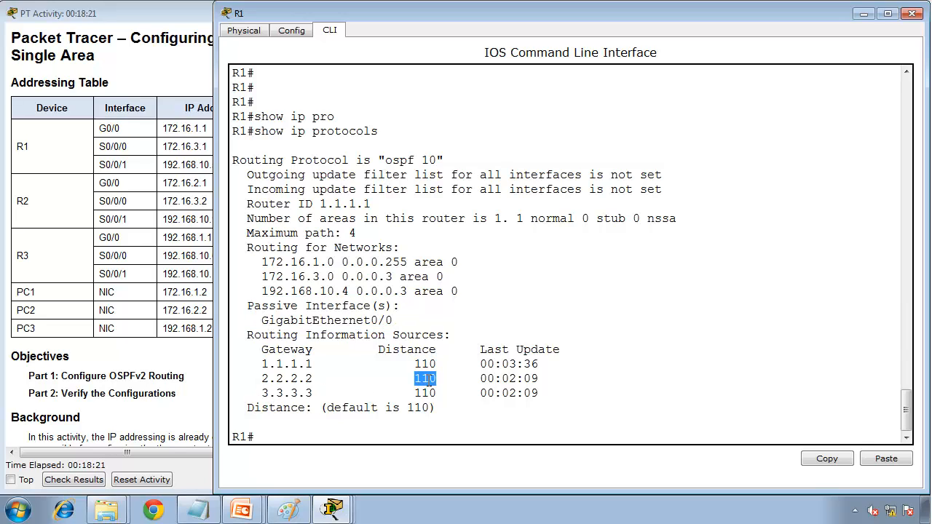
triple_click(433, 394)
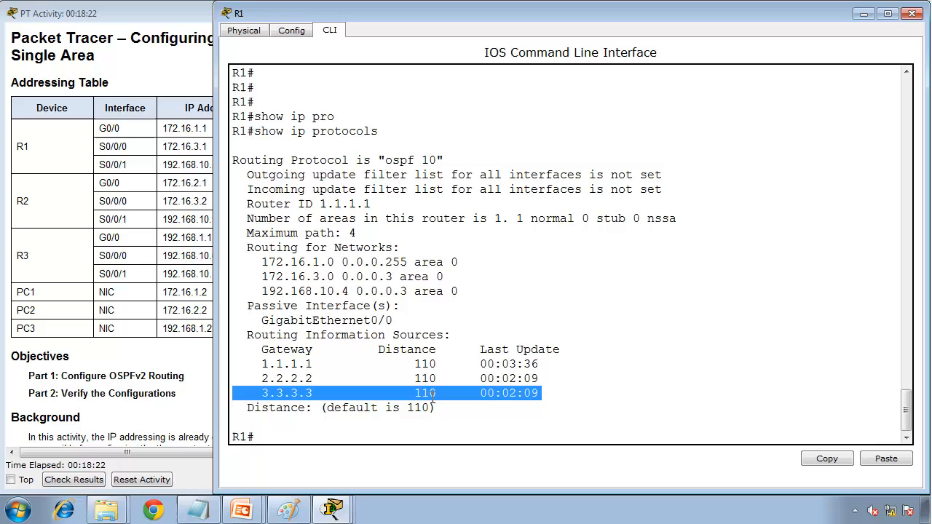
Display R1's link-state database with show ip ospf database.
left_click(378, 434)
type("show ")
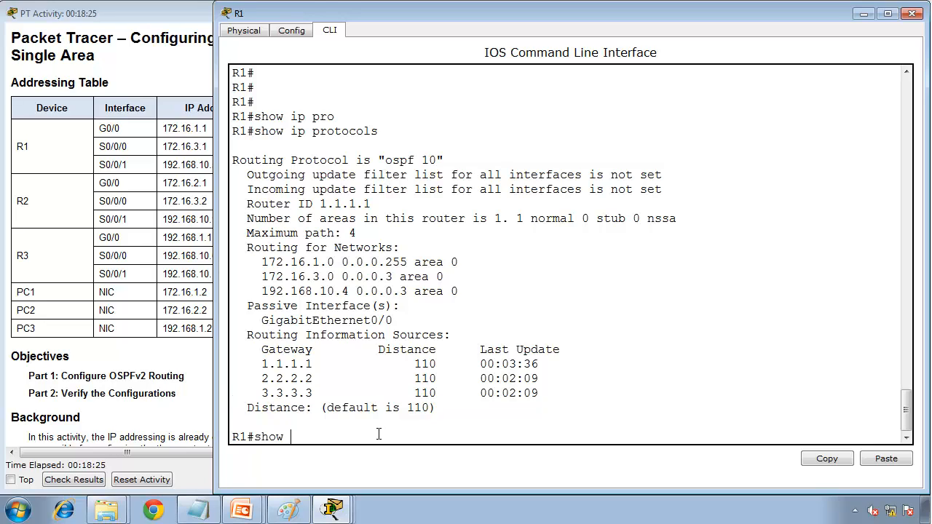
type("ip ospf dat")
key("Tab")
key("Return")
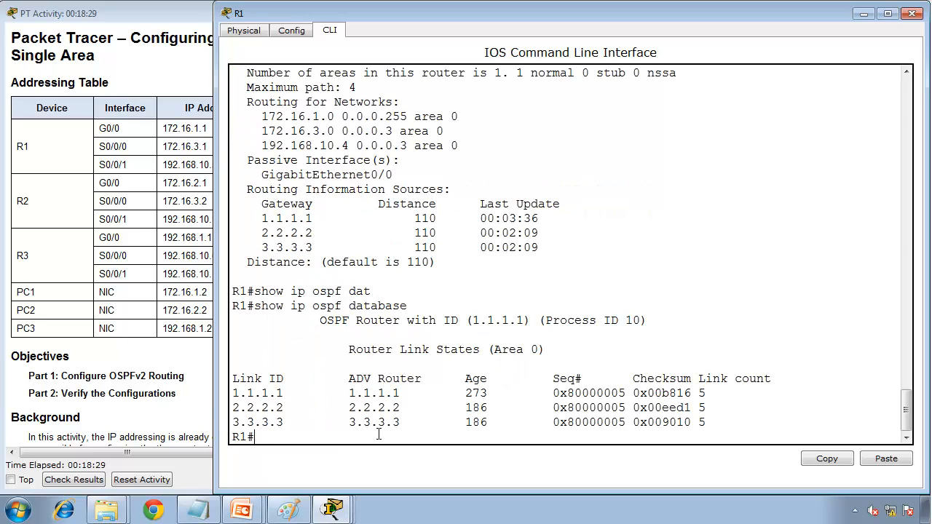
Rerun show ip ospf database on R1 so that its output stands alone between blank prompt lines.
key("Return")
key("Return")
key("Return")
key("Return")
key("Return")
key("Return")
key("Return")
key("Return")
key("Return")
key("Return")
key("Return")
key("Return")
key("Return")
key("Return")
key("Return")
key("Return")
key("Return")
key("Return")
key("Return")
key("Return")
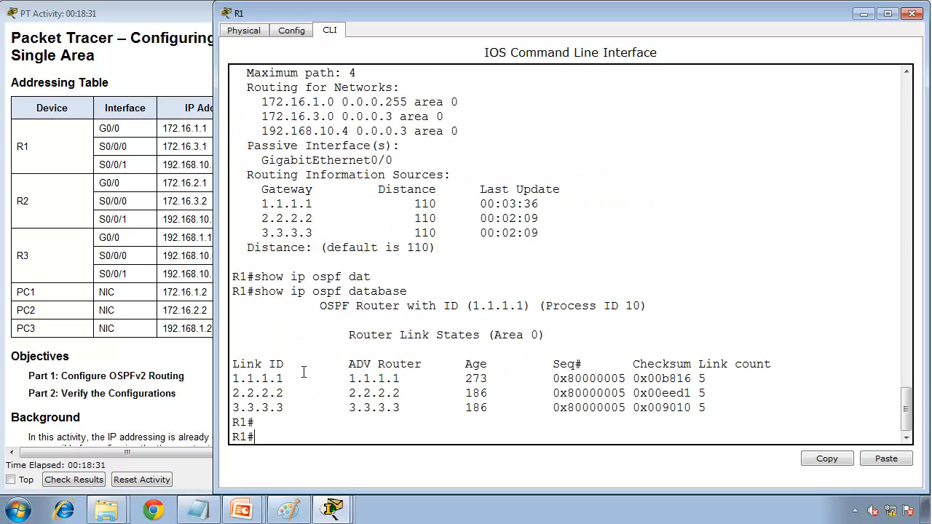
key("Up")
key("Return")
key("Return")
key("Return")
key("Return")
key("Return")
key("Return")
key("Return")
key("Return")
key("Return")
key("Return")
key("Return")
key("Return")
key("Return")
key("Return")
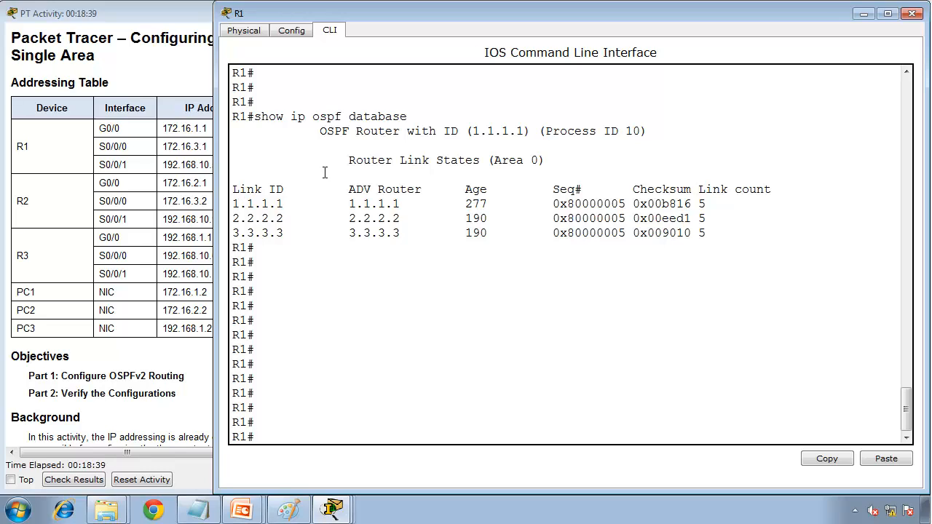
Examine the Area 0 router link states, highlighting the age values and the 2.2.2.2 entry.
left_click_drag(349, 160, 481, 171)
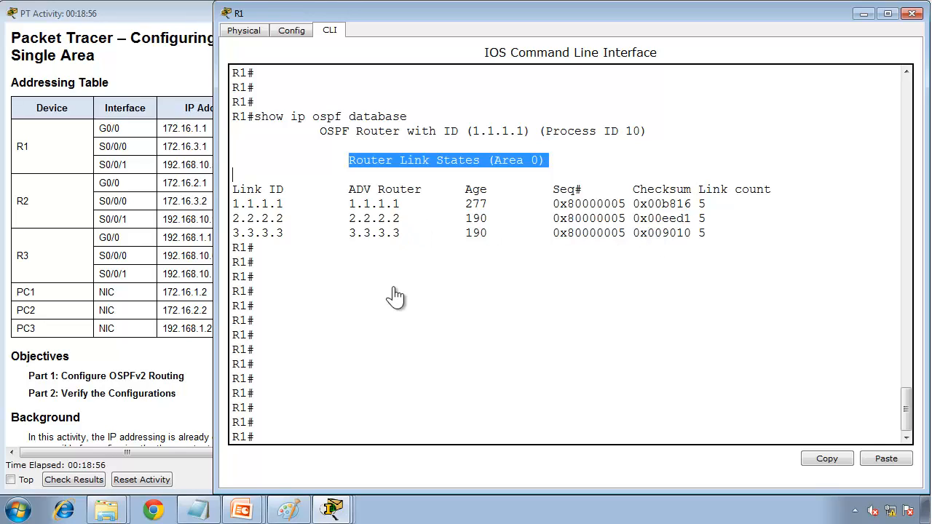
left_click(486, 190)
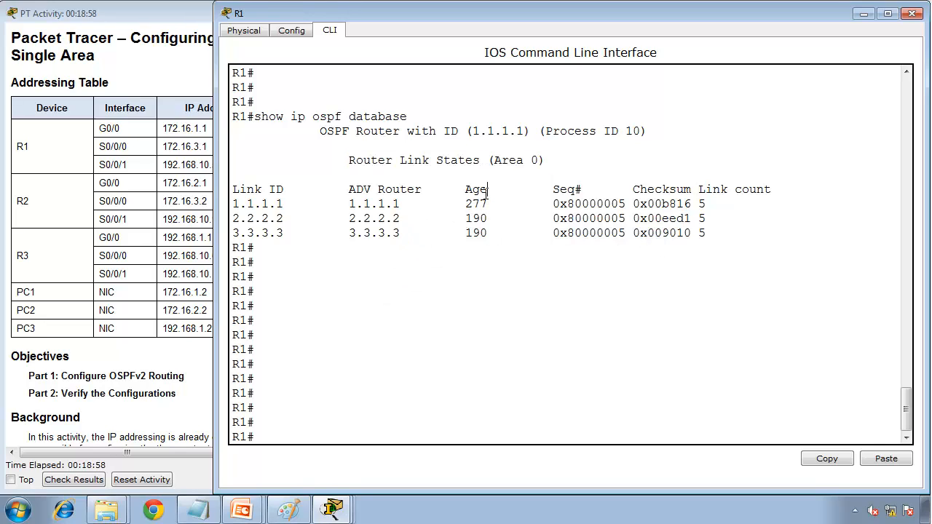
double_click(475, 203)
double_click(477, 219)
double_click(475, 233)
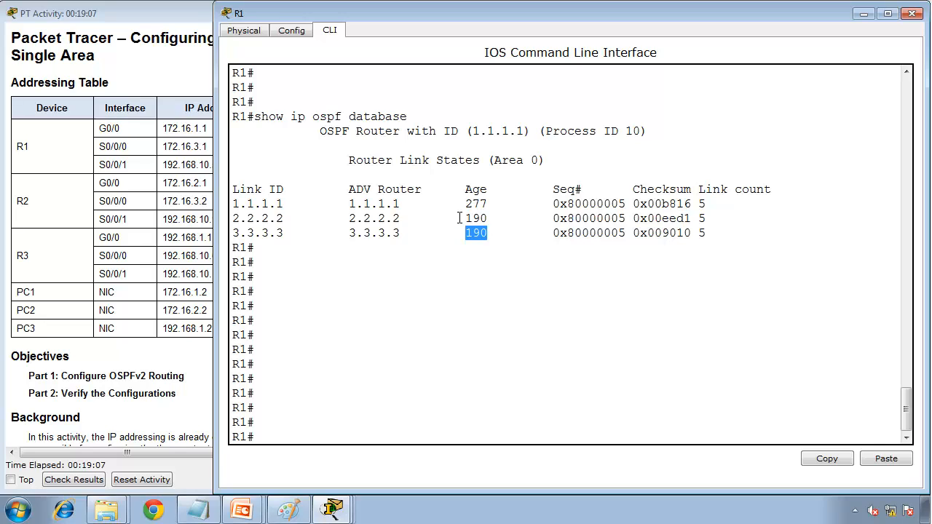
left_click_drag(709, 220, 230, 218)
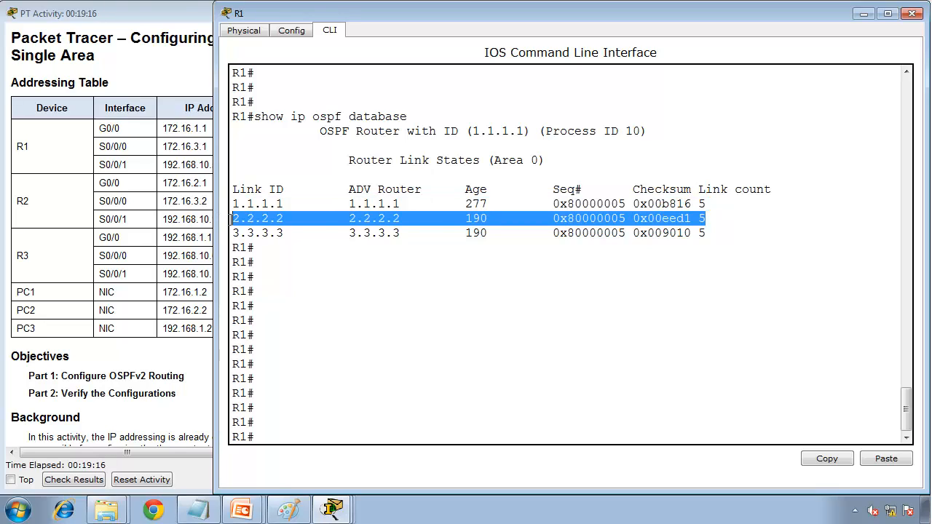
left_click(372, 311)
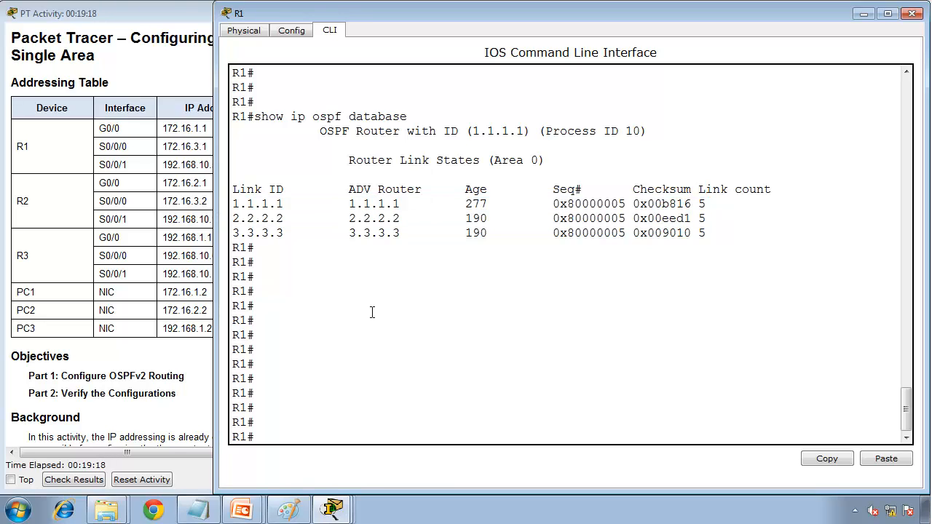
Return to the activity instructions and read the requirements for verifying OSPF routing and PC connectivity.
left_click(91, 413)
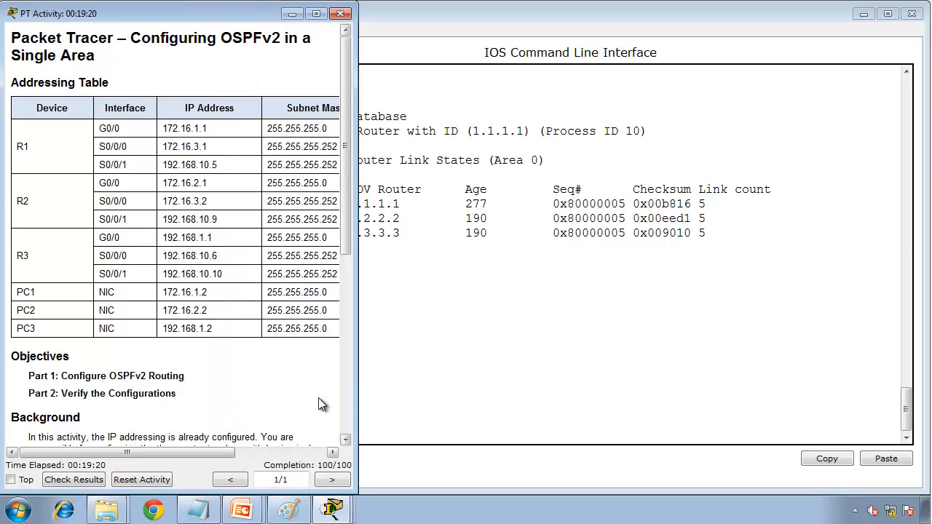
left_click(348, 390)
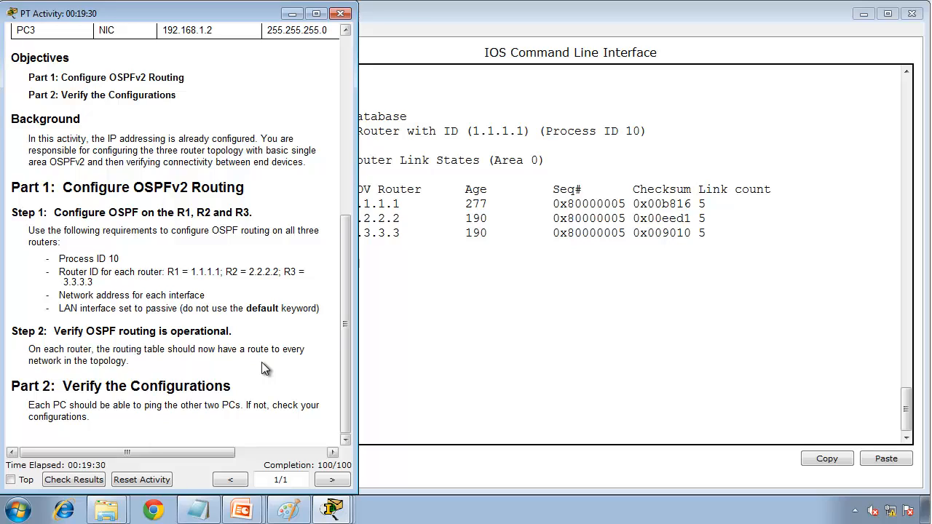
Display R1's full routing table with show ip route and highlight the connected, local and OSPF entries under 192.168.10.0/24.
left_click(601, 388)
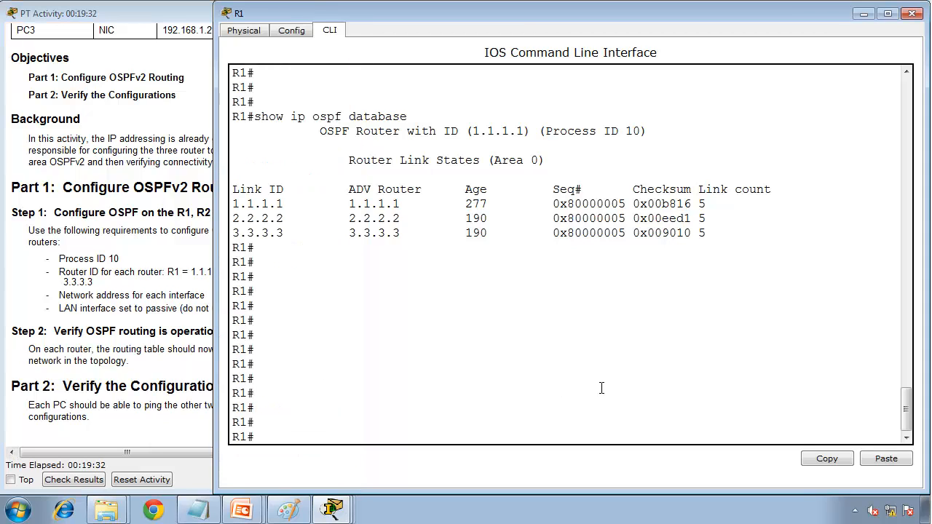
type("show ip route")
key("Return")
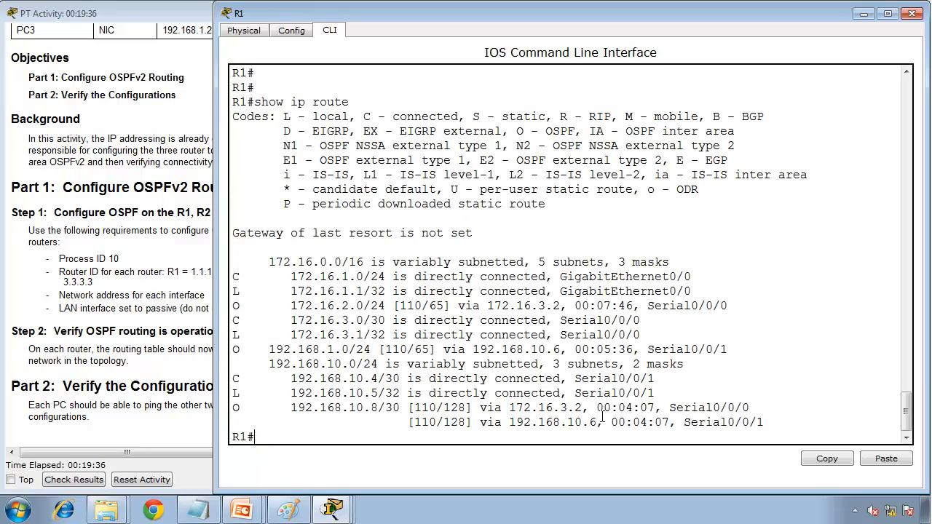
left_click_drag(782, 418, 233, 379)
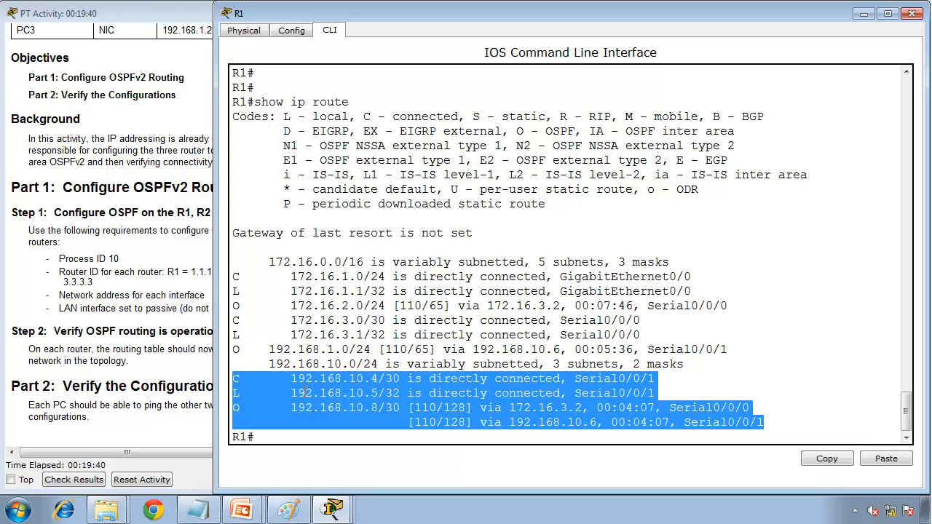
left_click(399, 428)
List only R1's OSPF-learned routes with show ip route ospf, set off from the previous output by blank prompt lines.
key("Return")
key("Return")
key("Return")
key("Return")
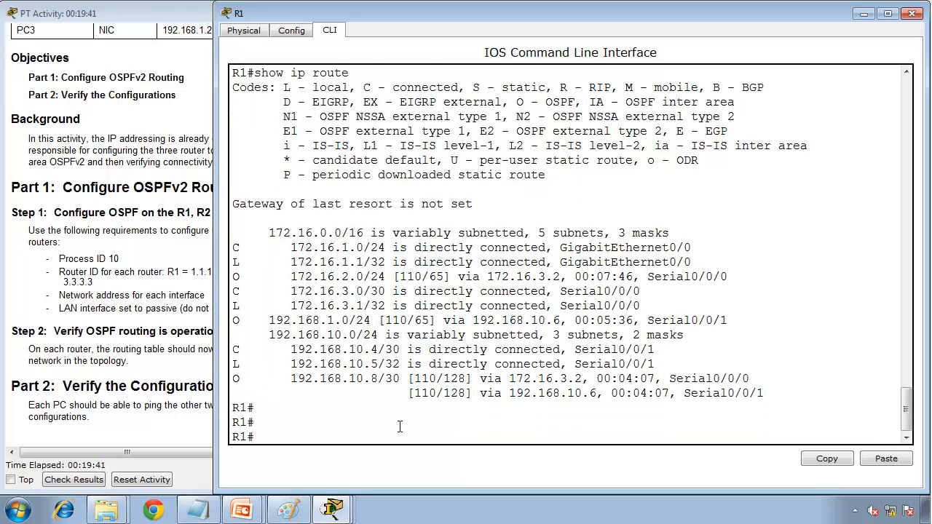
type("shwo i")
key("BackSpace")
key("BackSpace")
key("BackSpace")
key("BackSpace")
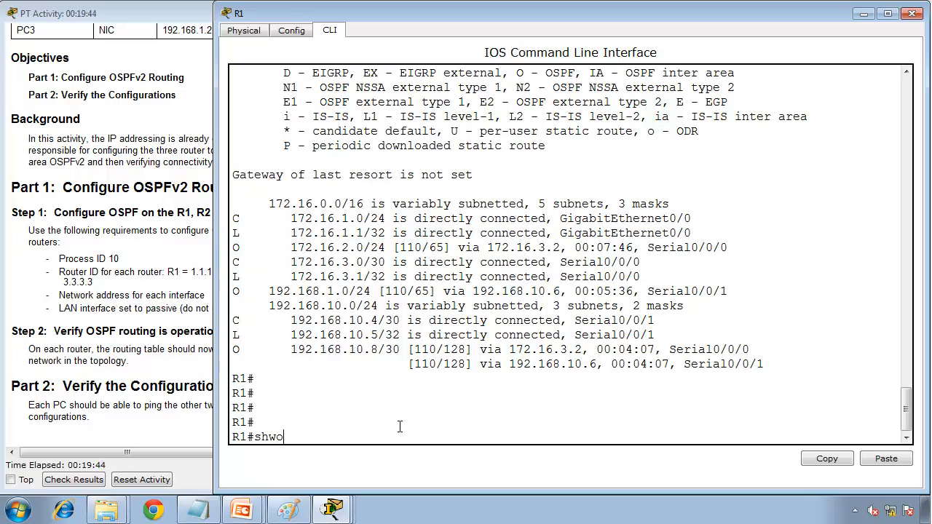
type("ow ip route ospf")
key("Return")
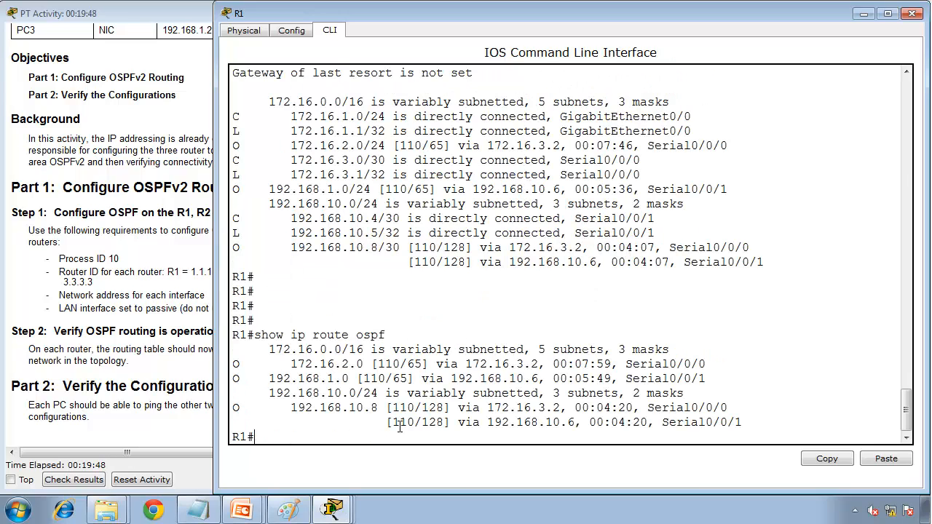
Add blank prompt lines below R1's OSPF route output and highlight the 172.16.2.0 route.
key("Return")
key("Return")
key("Return")
key("Return")
key("Return")
key("Return")
key("Return")
key("Return")
key("Return")
key("Return")
key("Return")
key("Return")
key("Return")
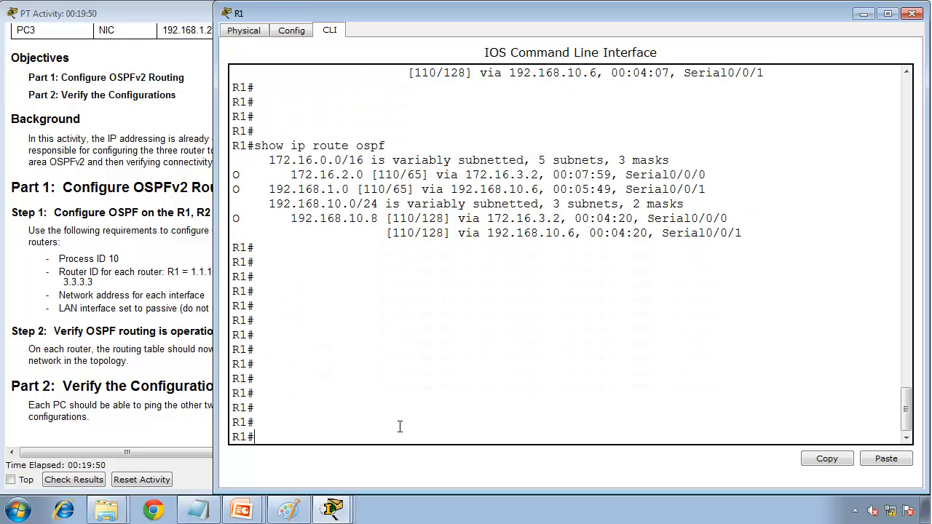
left_click_drag(237, 176, 480, 176)
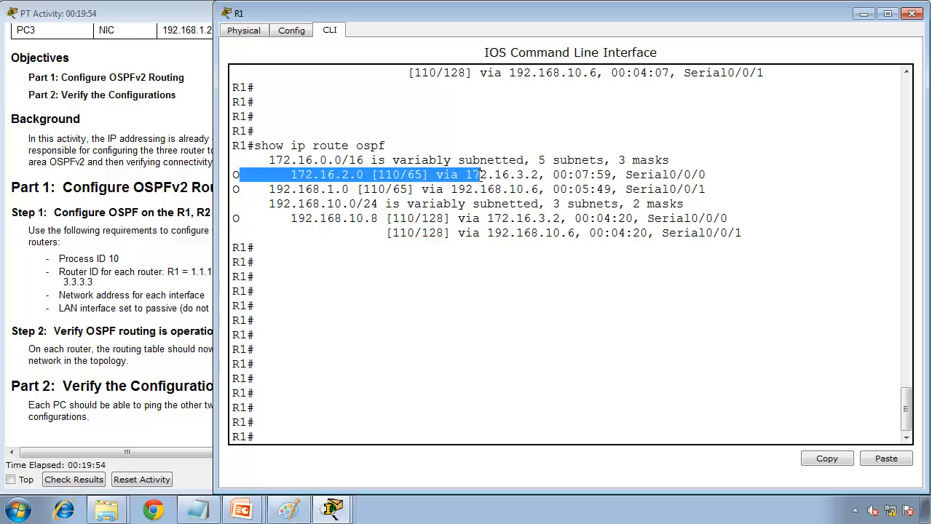
Look up R2's G0/0 address in the activity's addressing table to match it with the 172.16.2.0 route.
left_click(197, 165)
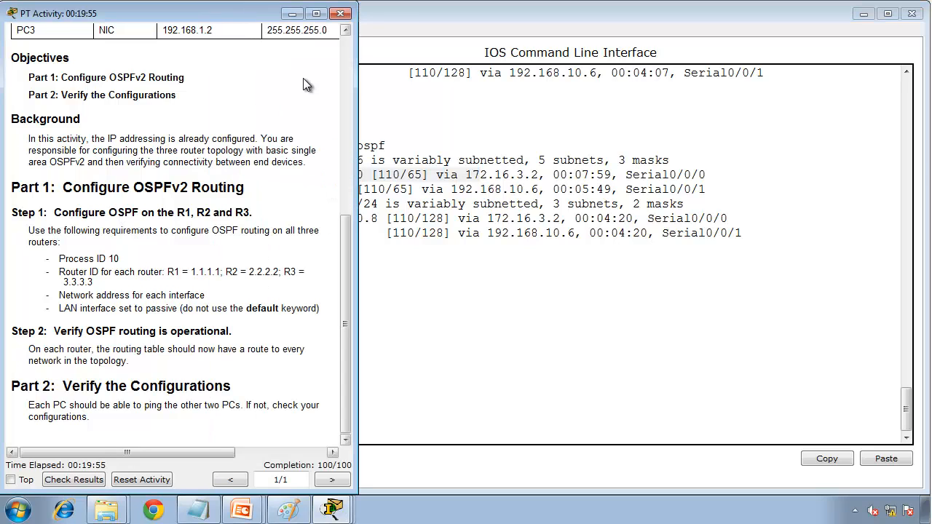
left_click(345, 72)
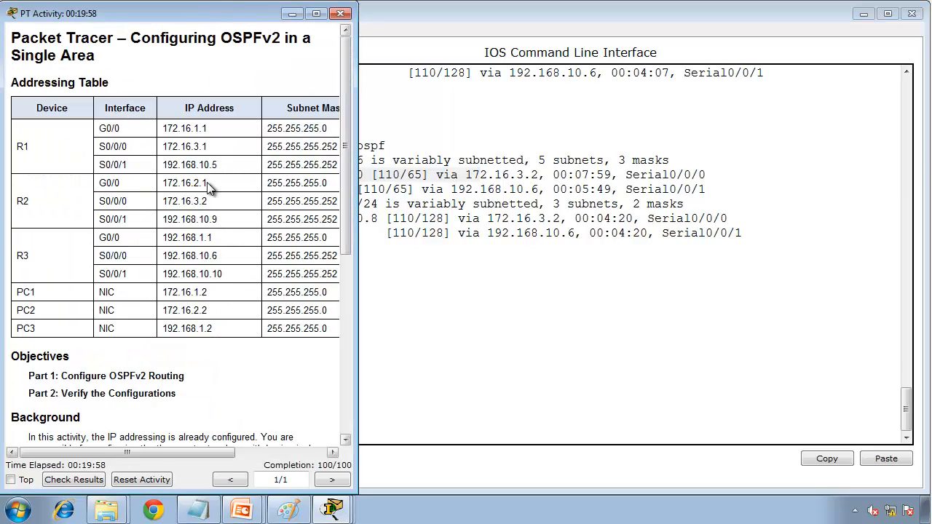
left_click_drag(207, 183, 148, 189)
left_click(421, 215)
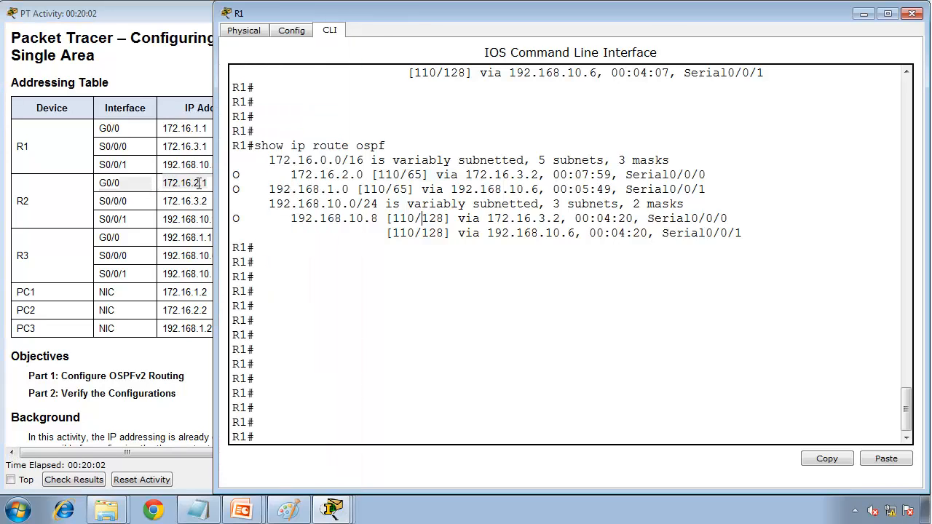
Highlight the 192.168.1.0 OSPF route on R1 and match it with R3's G0/0 address in the addressing table.
left_click_drag(212, 184, 394, 190)
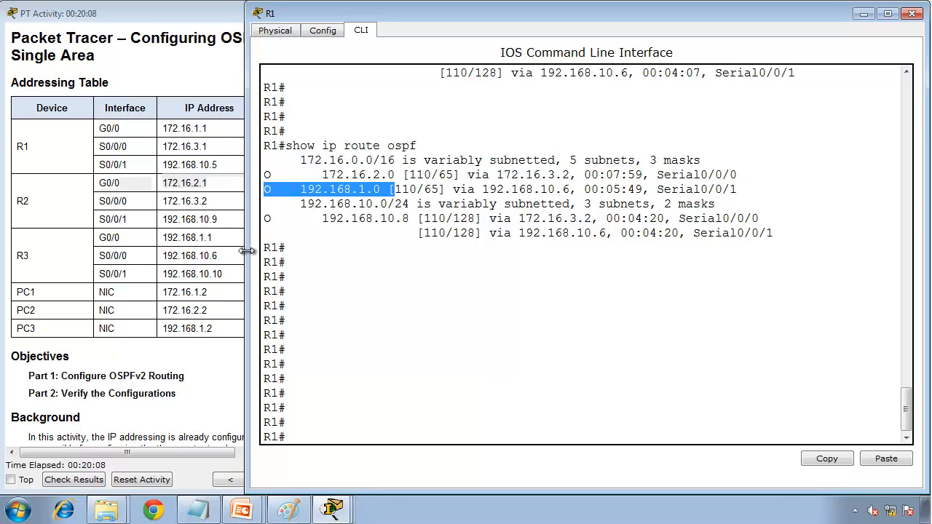
left_click(211, 242)
left_click_drag(211, 242, 156, 242)
left_click(435, 248)
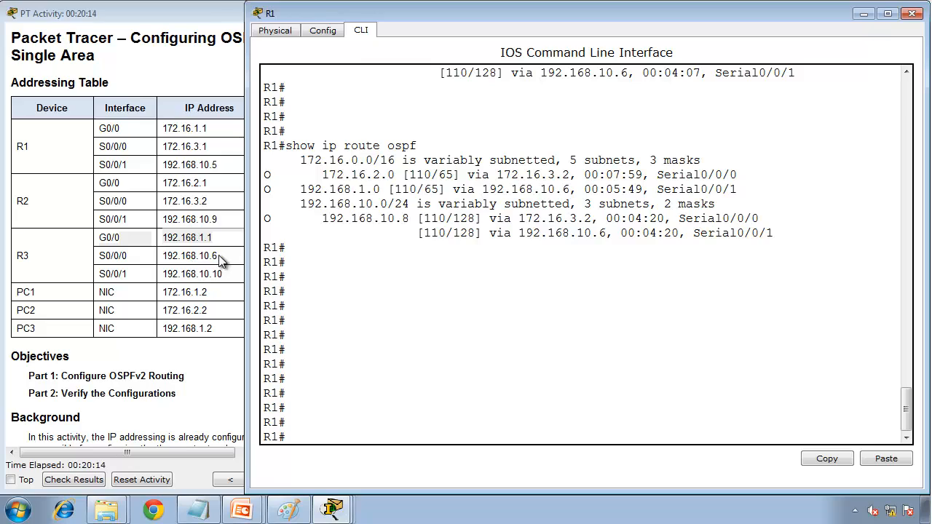
Highlight R3's S0/0/0 address and R2's S0/0/1 address in the addressing table, and return to R1's OSPF routes.
left_click_drag(218, 256, 162, 255)
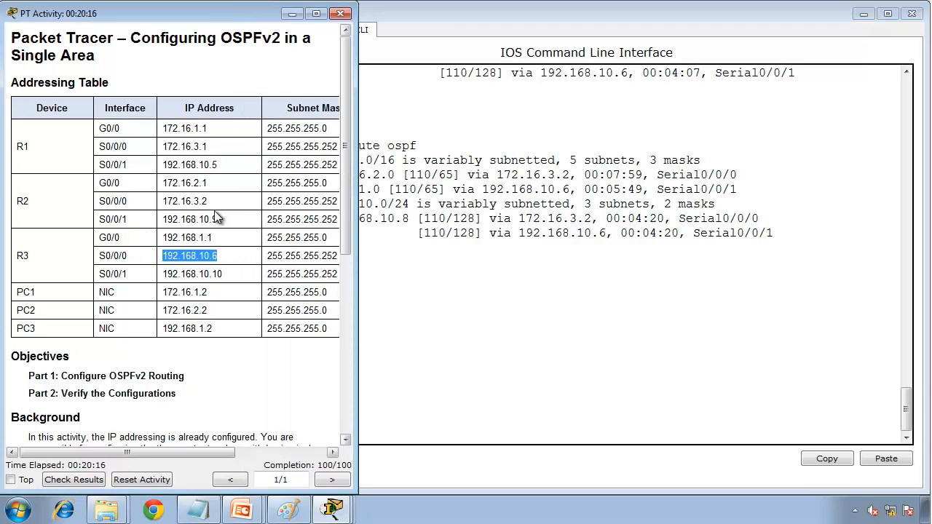
left_click_drag(220, 220, 157, 219)
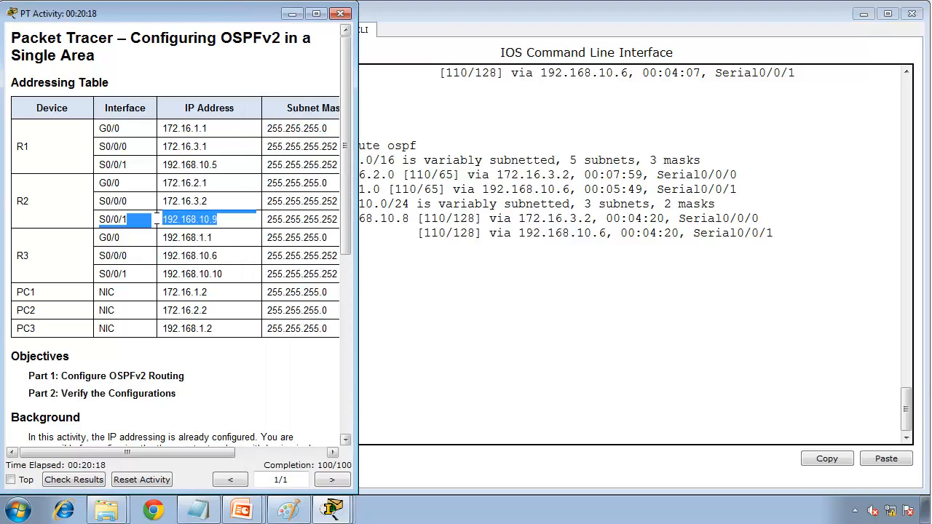
left_click(530, 239)
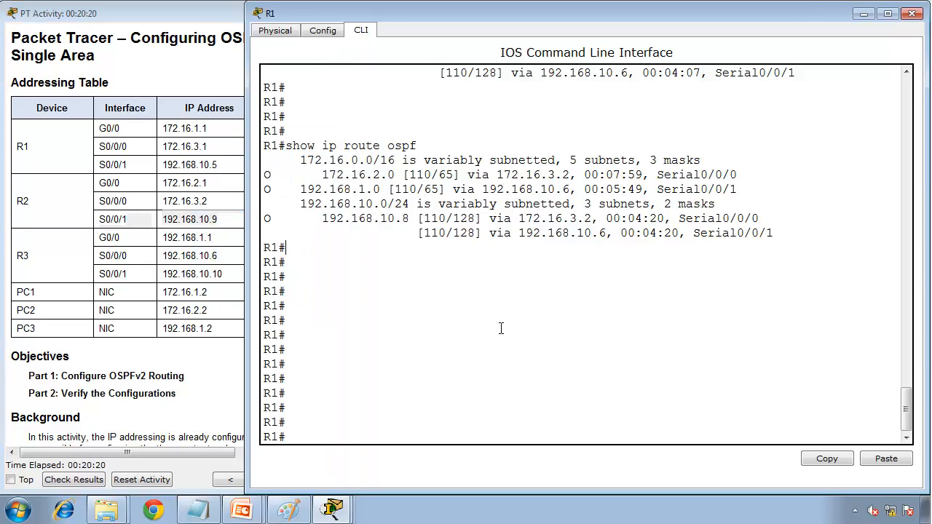
Open the Command Prompt on PC1 from the topology and move its window clear of PC2 and PC3.
mouse_move(331, 509)
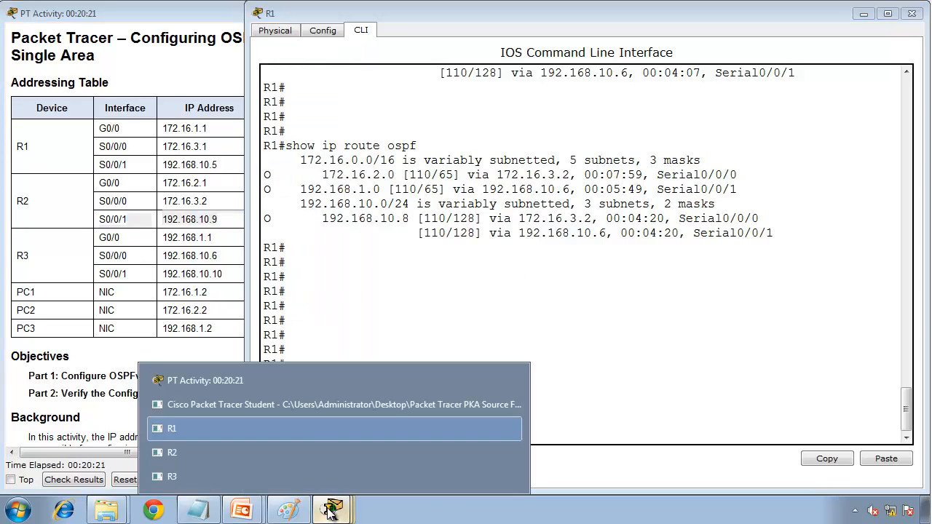
left_click(301, 404)
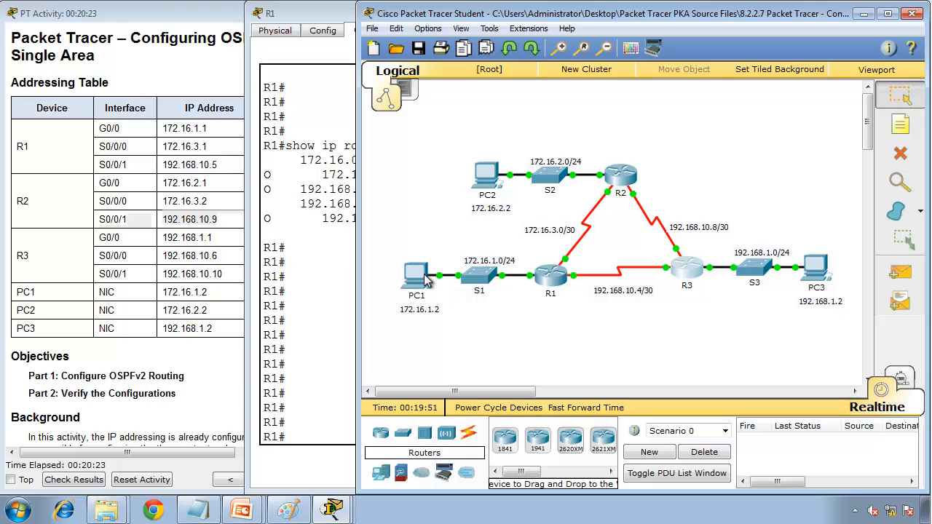
left_click(423, 277)
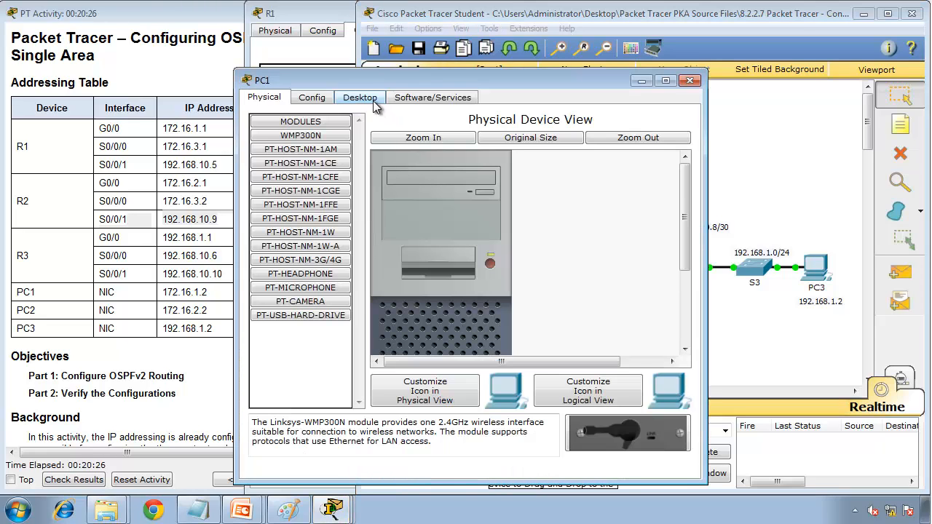
left_click(367, 97)
left_click(567, 156)
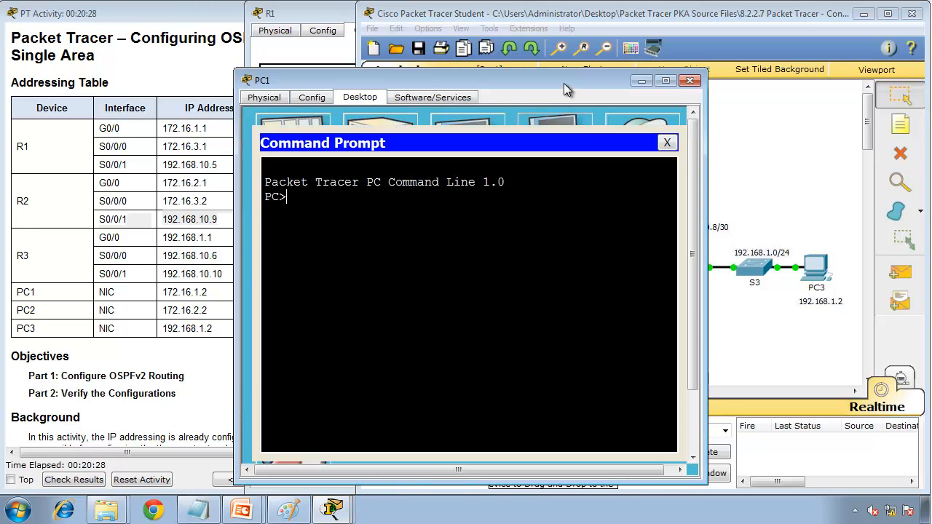
left_click_drag(563, 83, 324, 17)
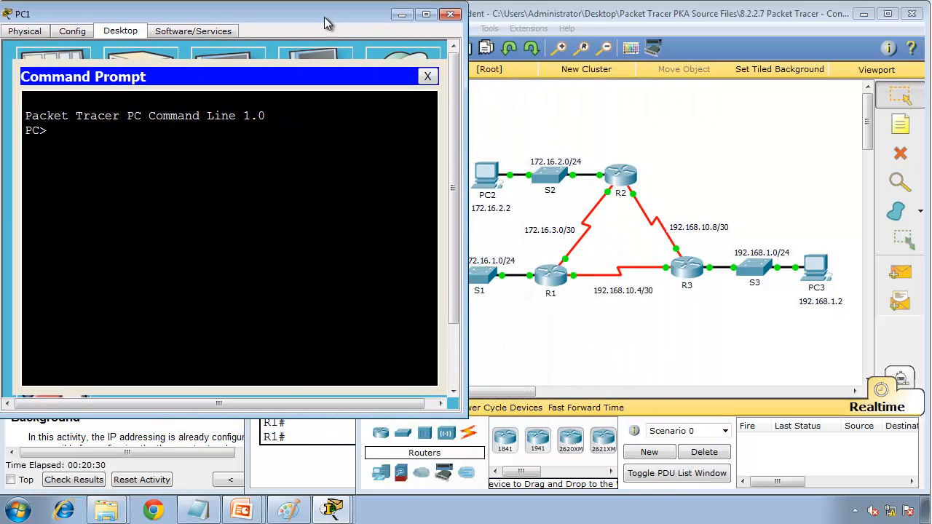
Open the Command Prompt on PC2 and place its window beside PC1's.
left_click(494, 173)
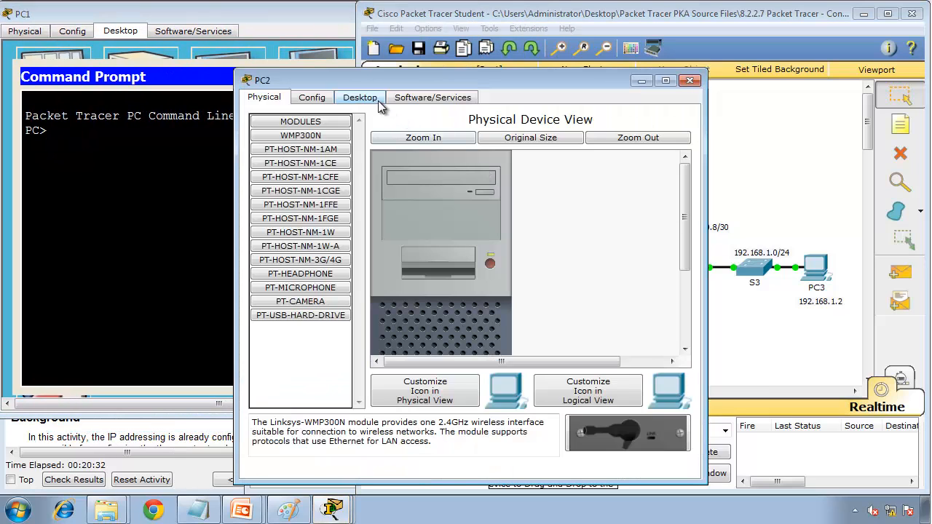
left_click(370, 97)
left_click(549, 162)
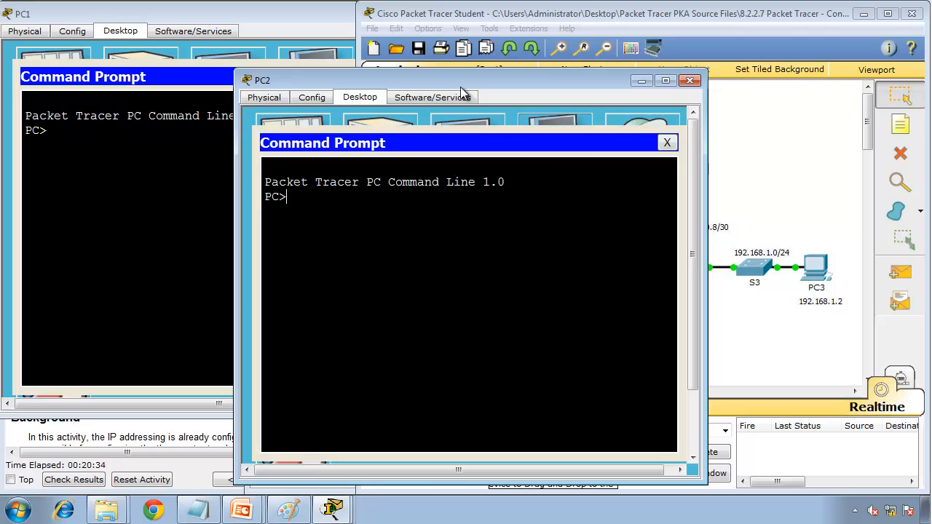
left_click_drag(458, 84, 692, 17)
Return to the topology, open the Command Prompt on PC3 and place its window clear of PC1's.
left_click(393, 204)
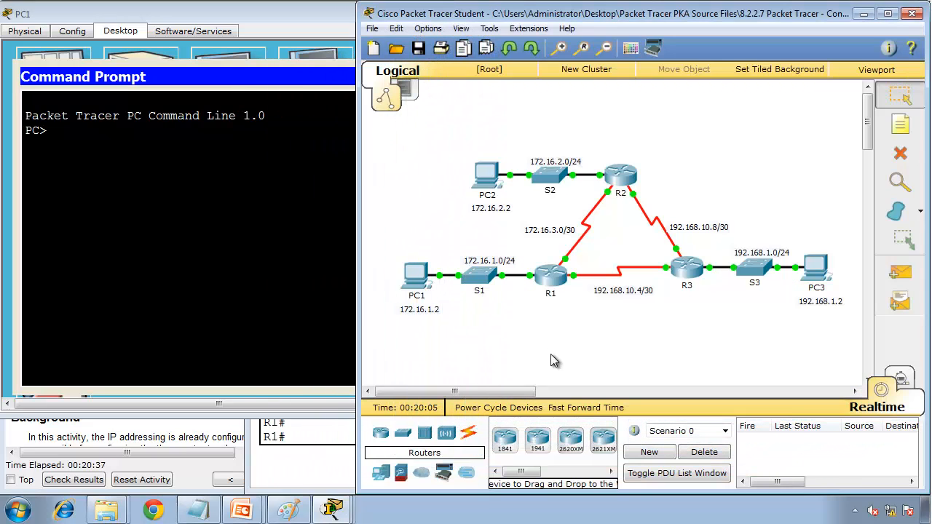
left_click(817, 286)
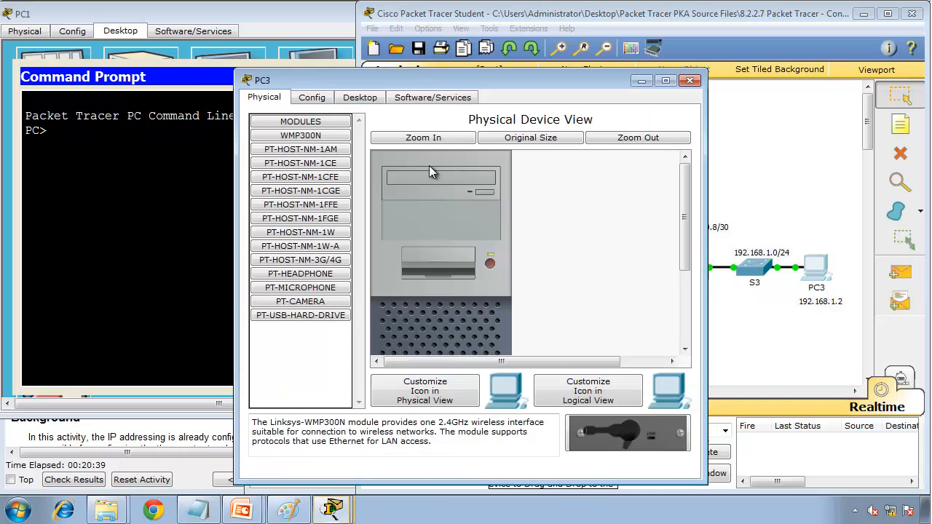
left_click(356, 99)
left_click(554, 171)
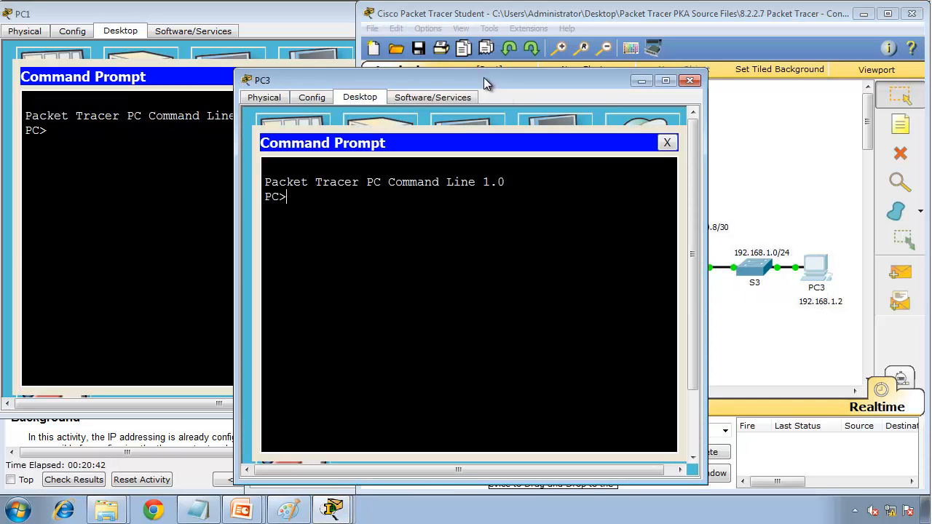
left_click_drag(484, 77, 716, 167)
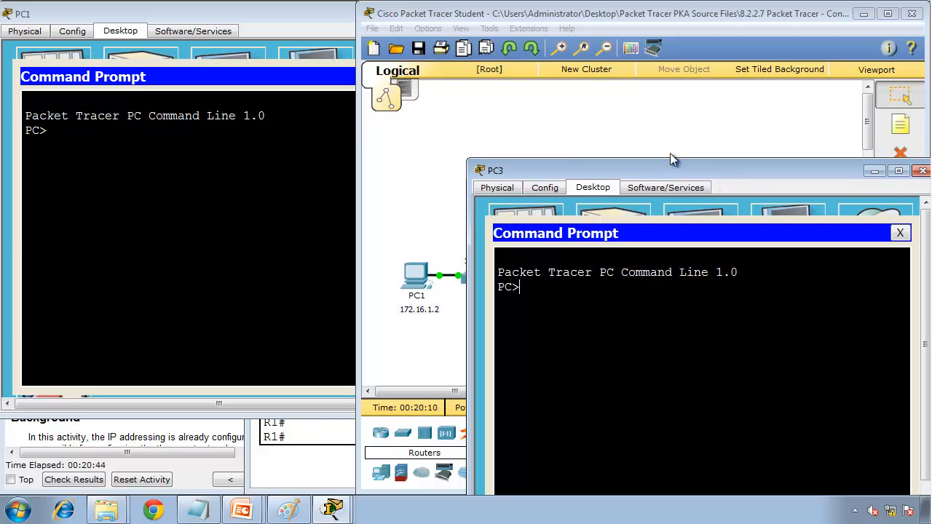
Minimize the topology window and display PC1's IP configuration with ipconfig.
left_click(863, 14)
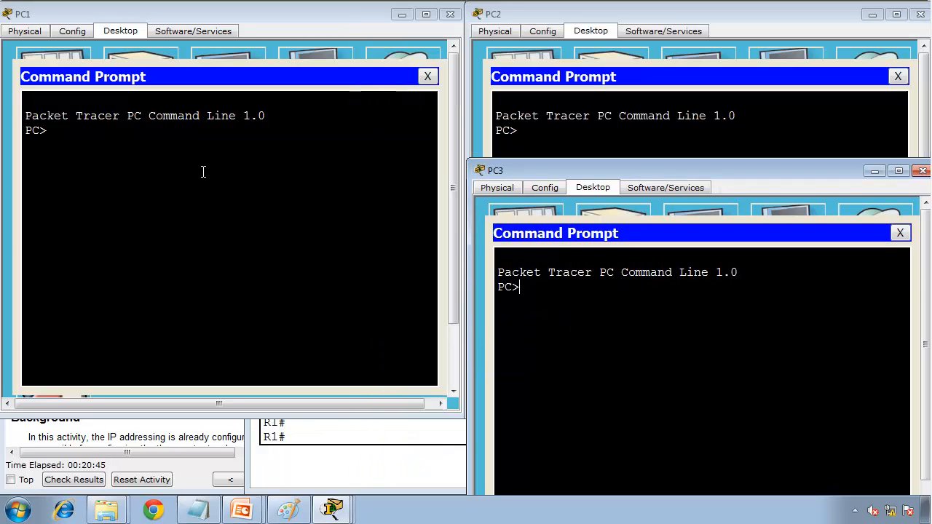
left_click(203, 170)
type("ipconfig")
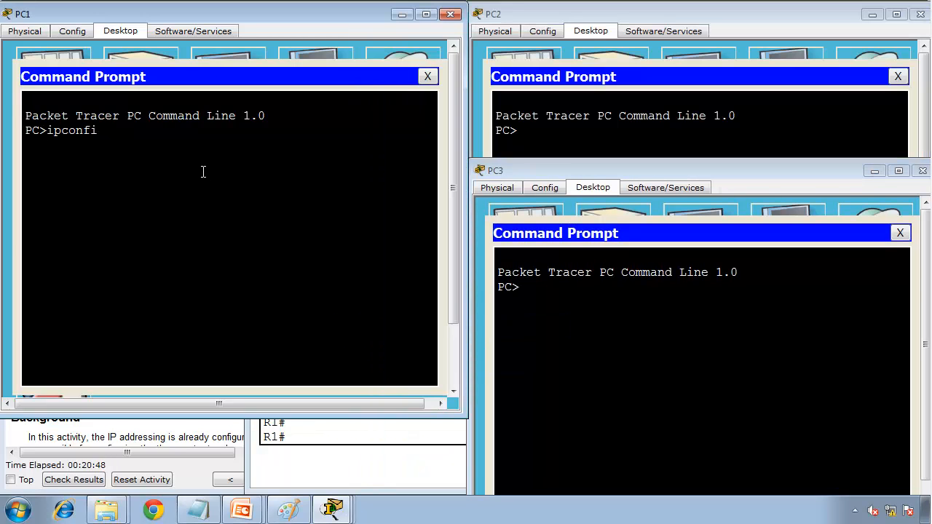
key("Return")
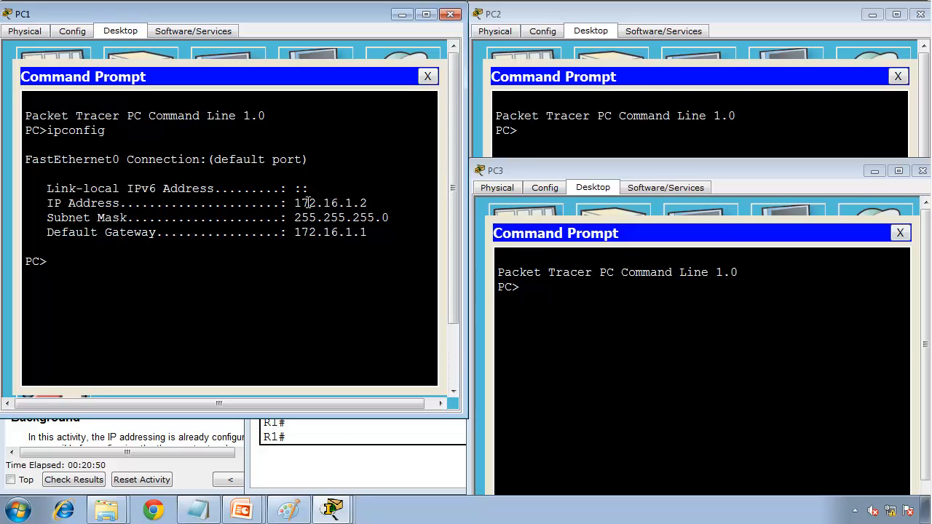
Display PC2's IP configuration with ipconfig.
left_click(570, 146)
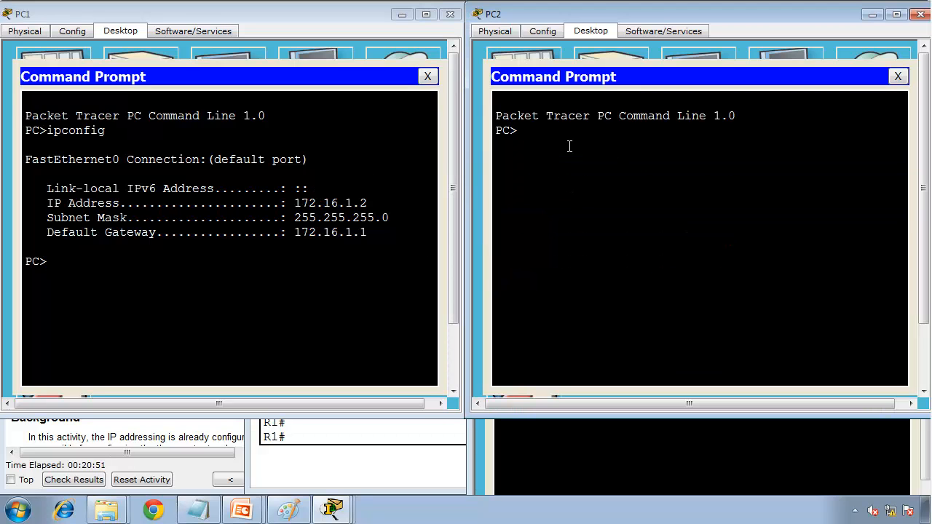
type("ipconfig")
key("Return")
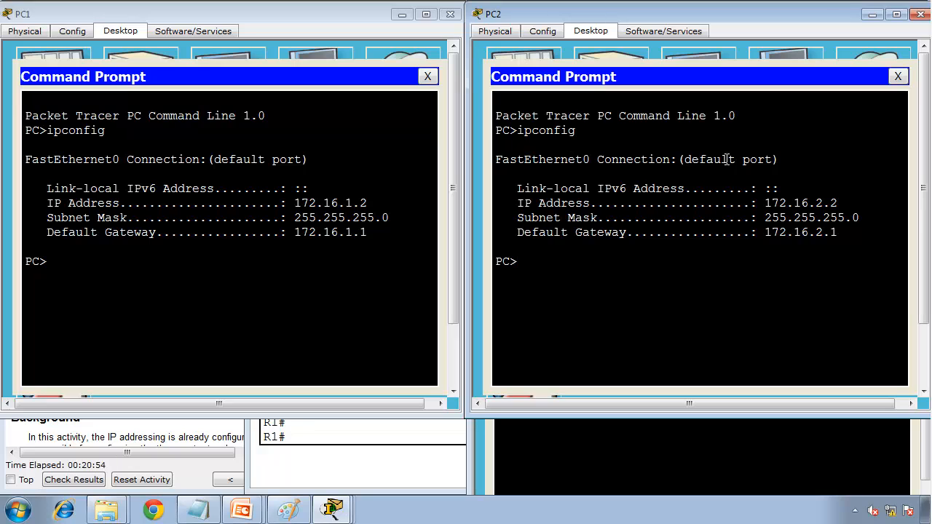
Display PC3's IP configuration with ipconfig.
left_click(693, 433)
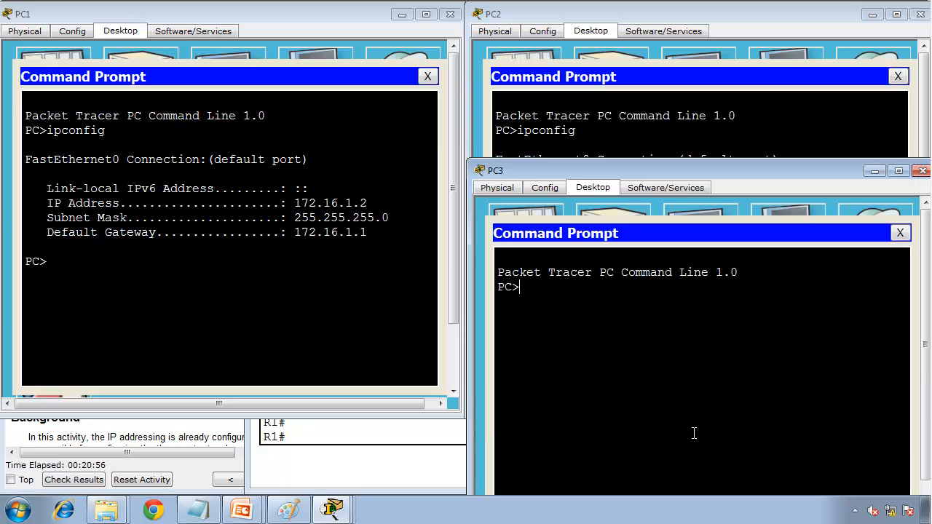
type("ipconfig")
key("Return")
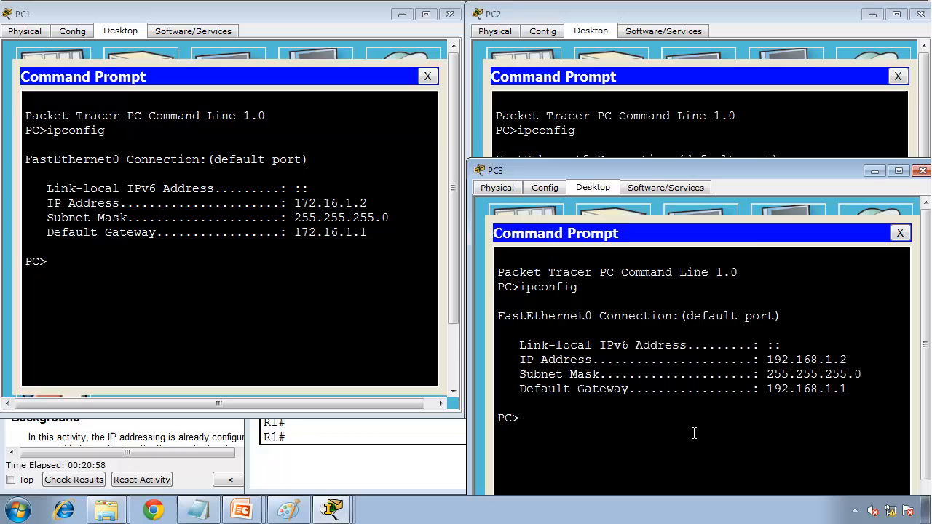
Shift PC3's window down so its IP configuration shows beneath PC2's, and bring PC2's window to the front.
left_click(681, 97)
left_click(801, 492)
left_click_drag(684, 171, 683, 252)
left_click(680, 140)
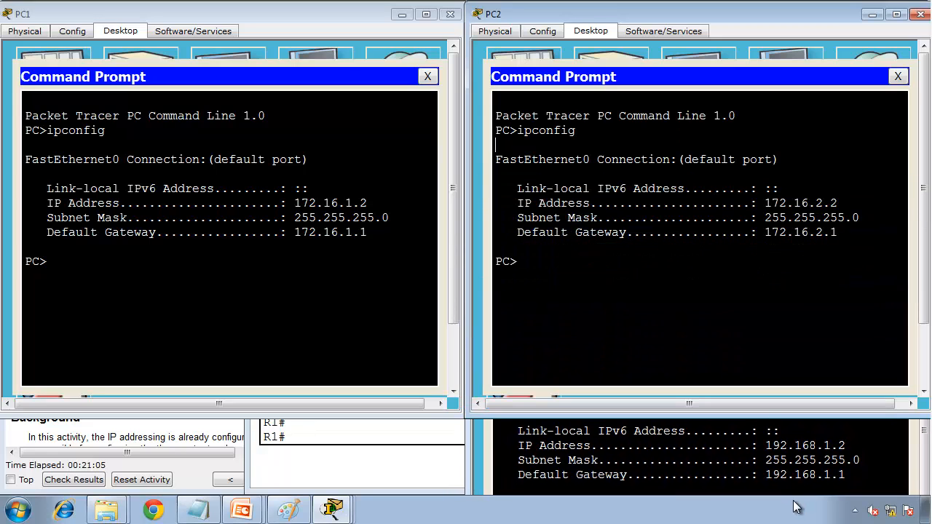
Ping PC2 at 172.16.2.2 from PC1's command prompt.
left_click(368, 301)
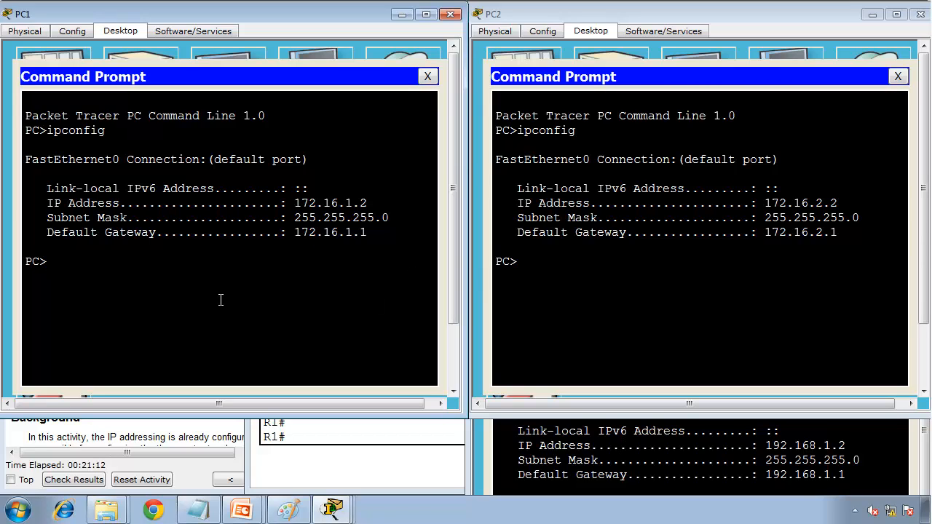
type("p")
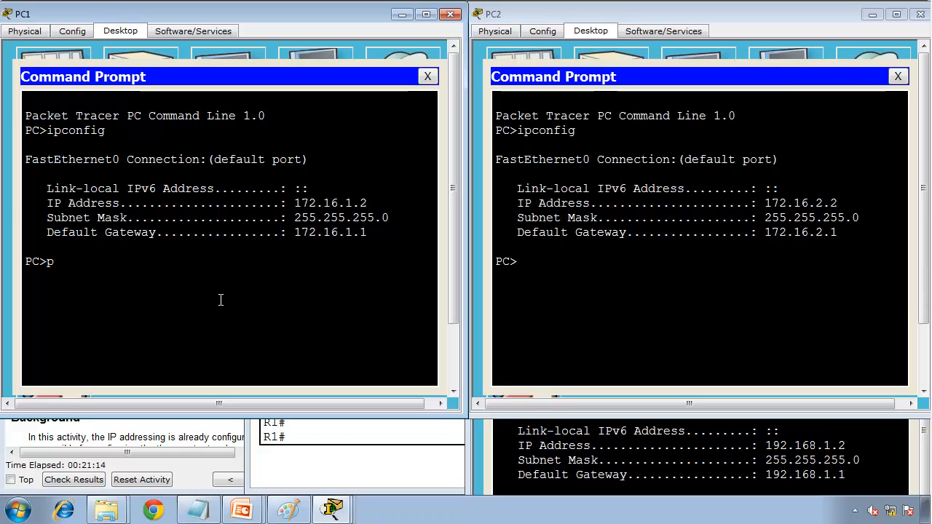
type("ing 17")
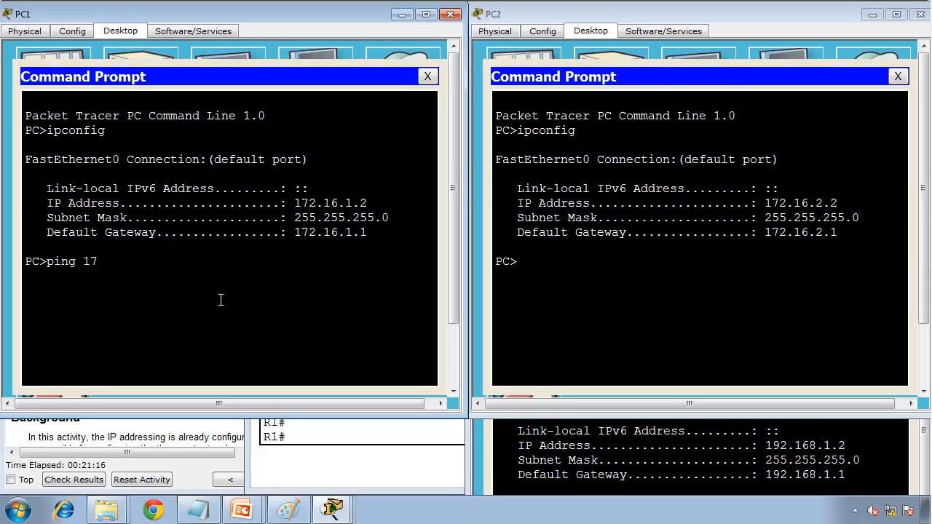
type("2.16.2.2")
key("Return")
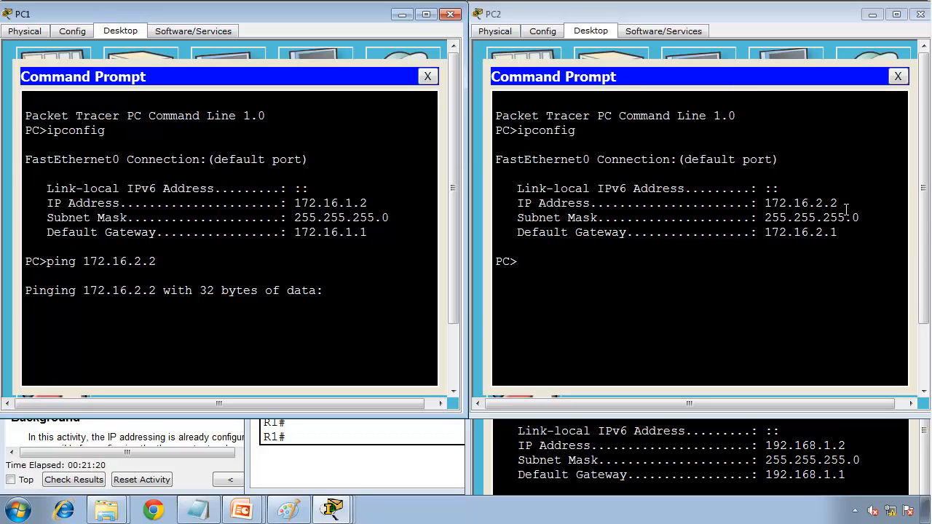
Ping PC3 at 192.168.1.2 from PC1, and run the same ping from PC2.
type("ping 192")
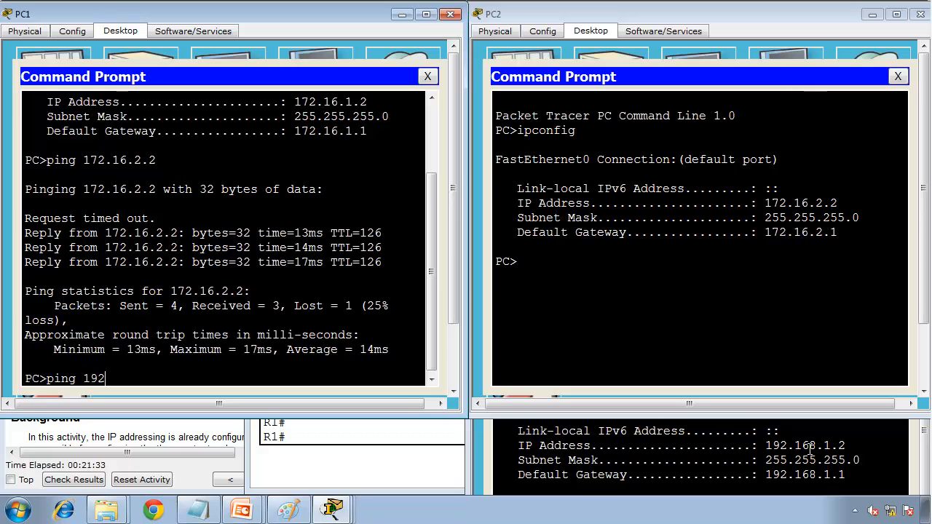
type(".168.1.1")
key("BackSpace")
type("2")
key("Return")
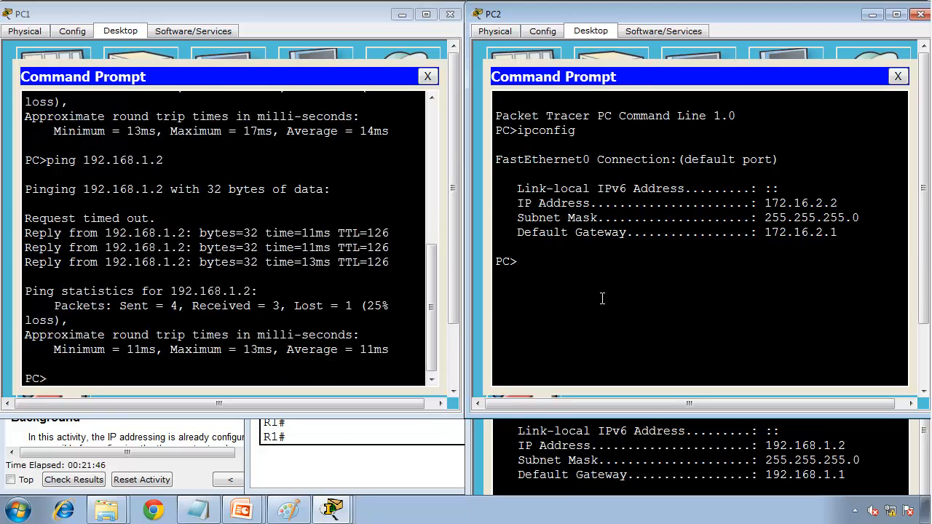
type("ping 192.168.1.2")
key("Return")
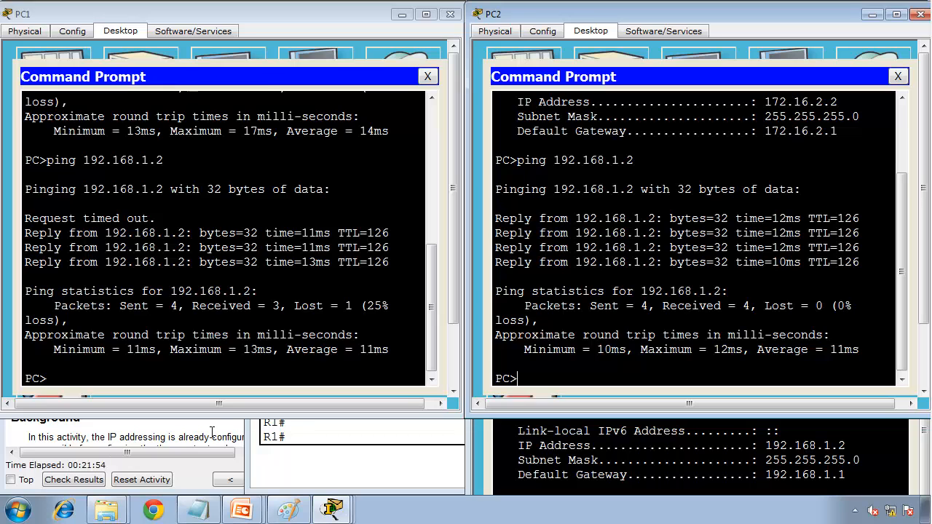
Switch to PowerPoint and bring up the running slide show for 8.2.2.7 Packet Tracer - Configuring OSPFv2 in a Single Area.
mouse_move(243, 514)
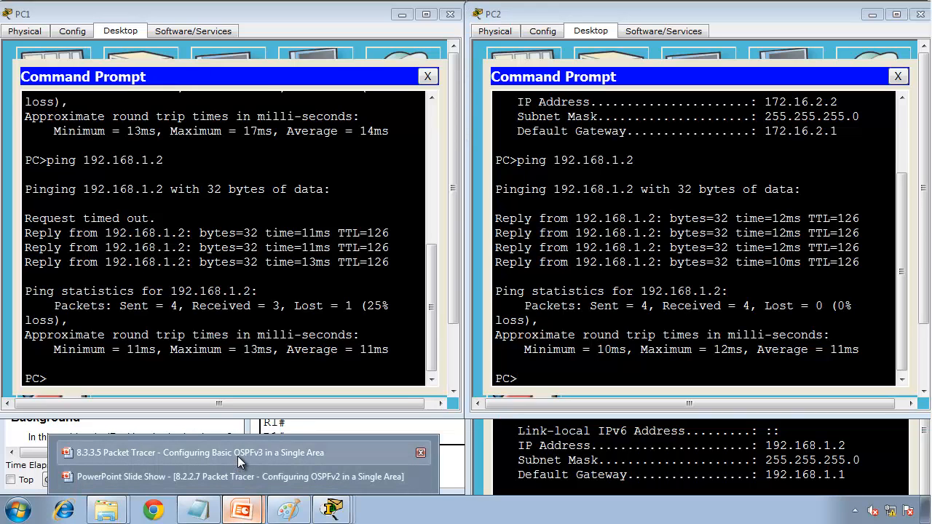
left_click(240, 456)
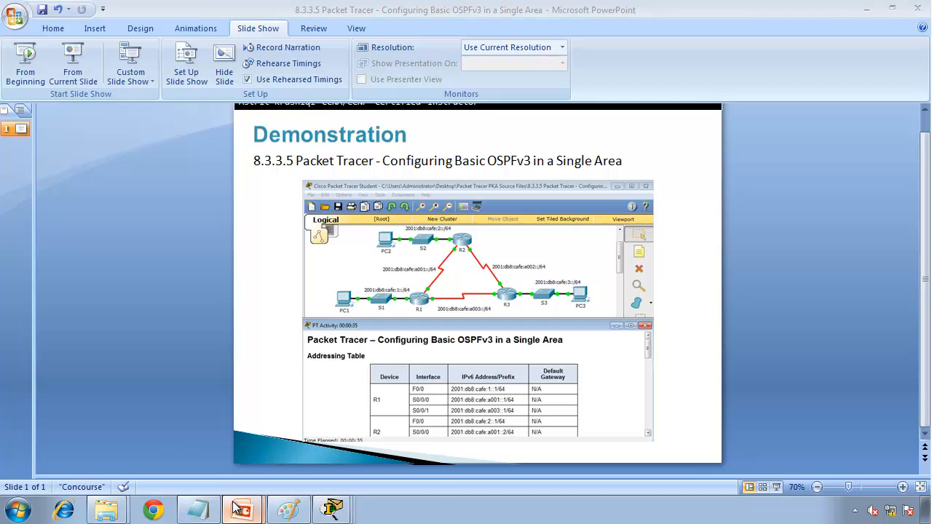
mouse_move(240, 509)
left_click(222, 477)
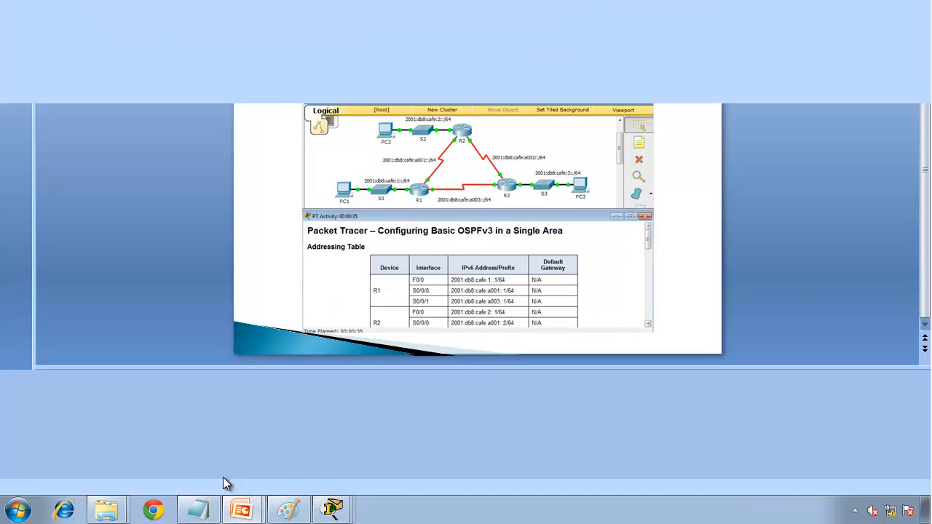